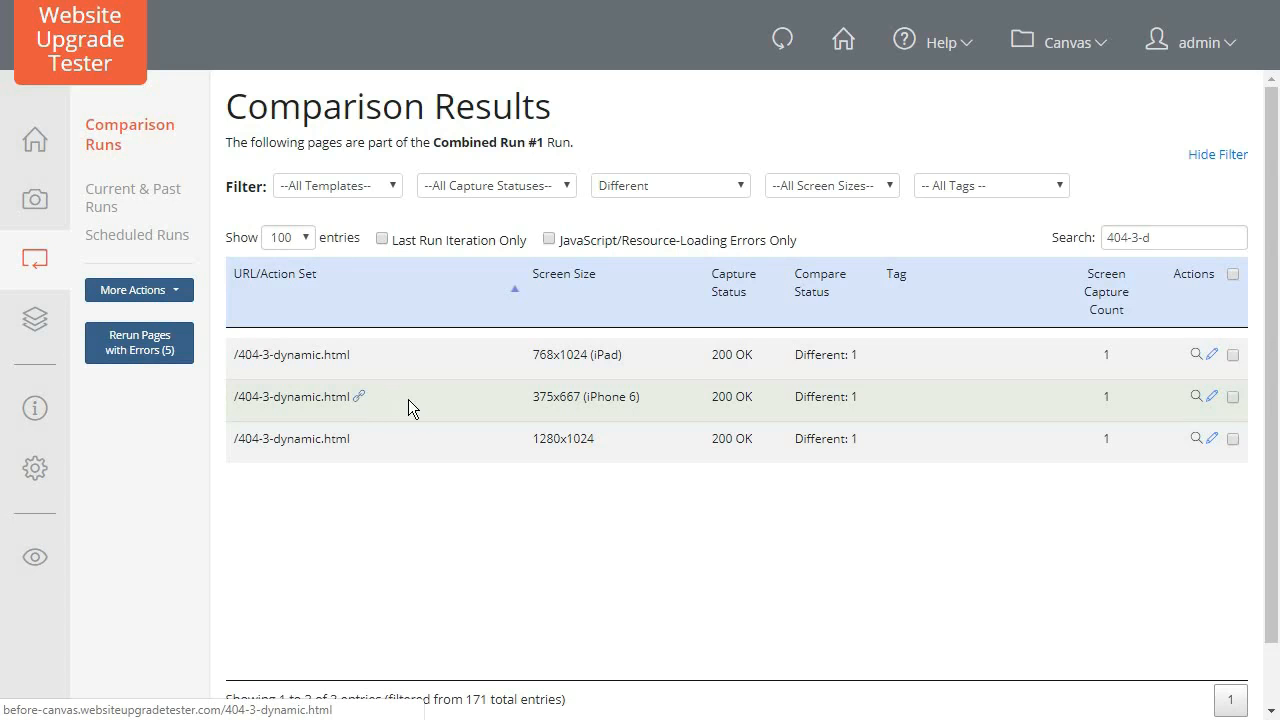
Examine the before and after captures of /404-3-dynamic.html at 375x667 (iPhone 6) in Flicker view, and close the comparison
left_click(1195, 396)
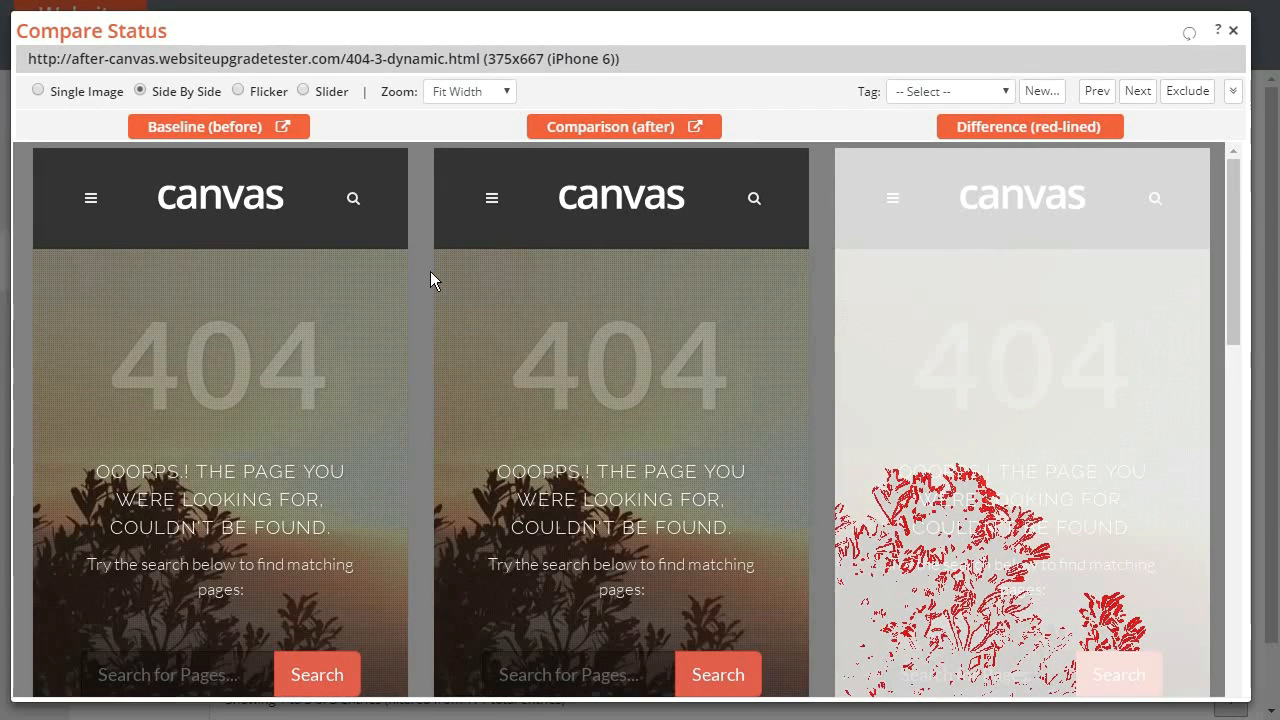
left_click(253, 89)
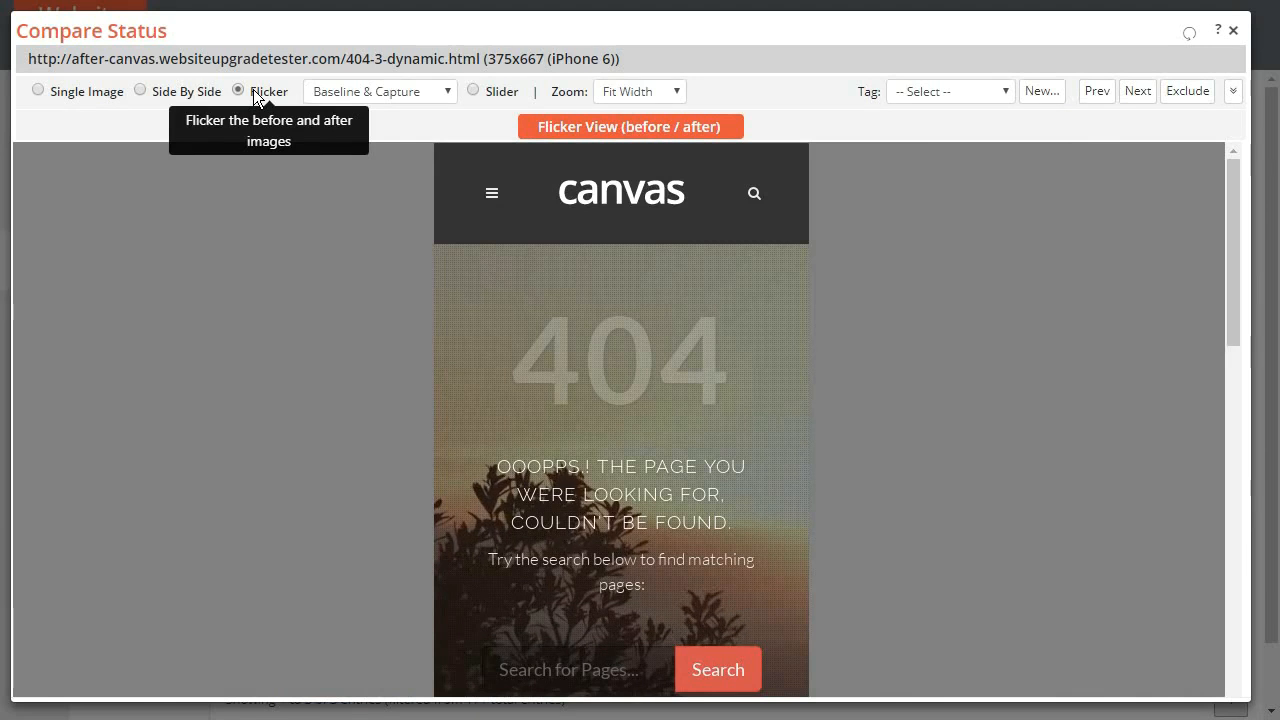
left_click(1233, 36)
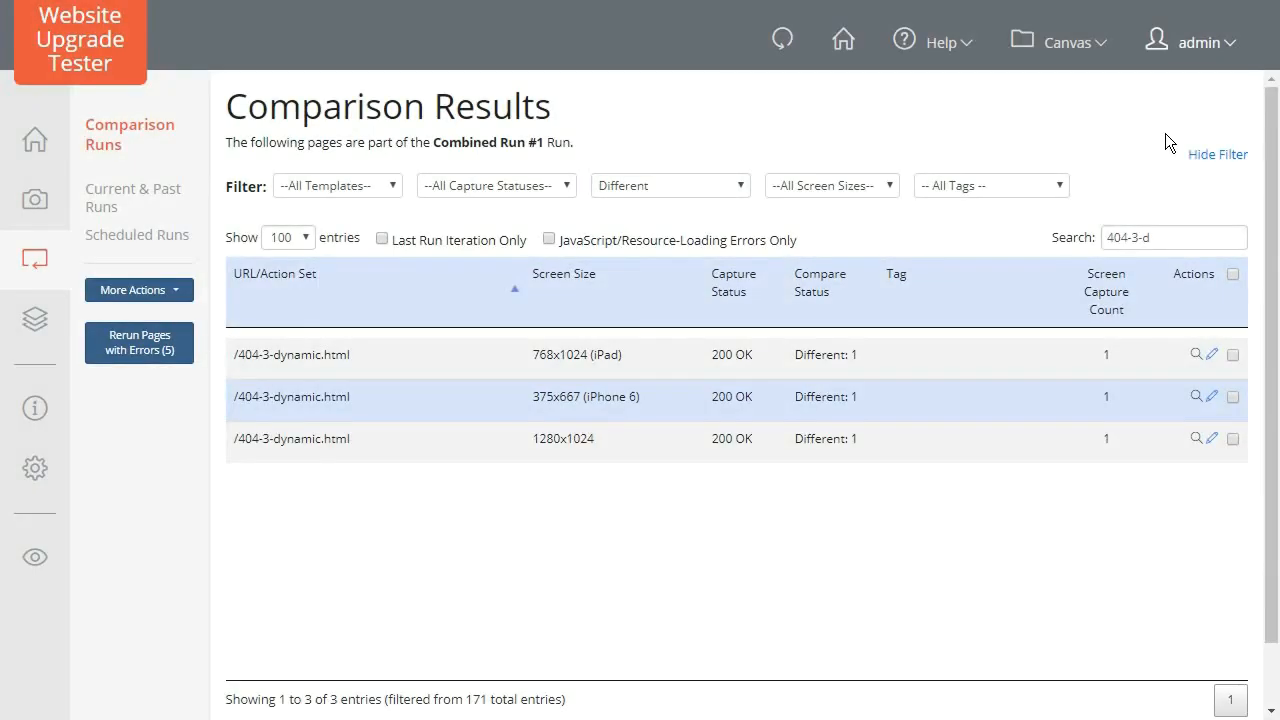
Start a new page action in the site settings and name it "Stop Autoplay"
left_click(35, 472)
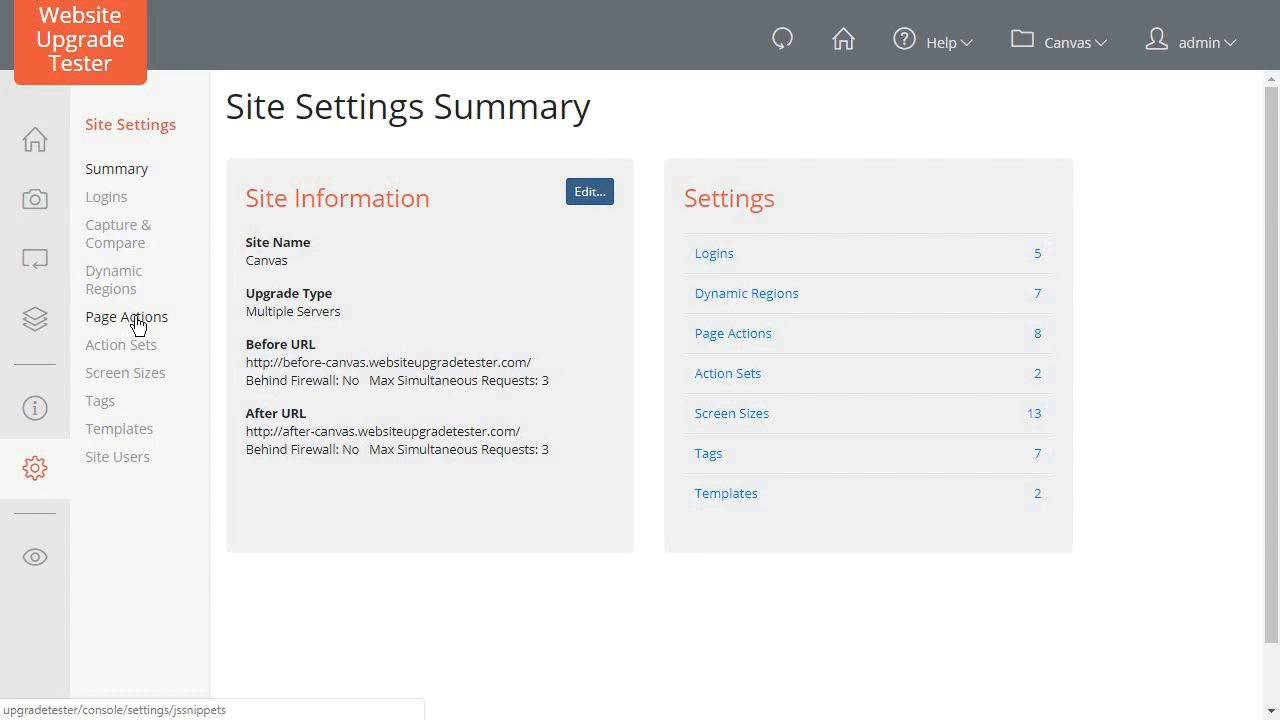
left_click(138, 318)
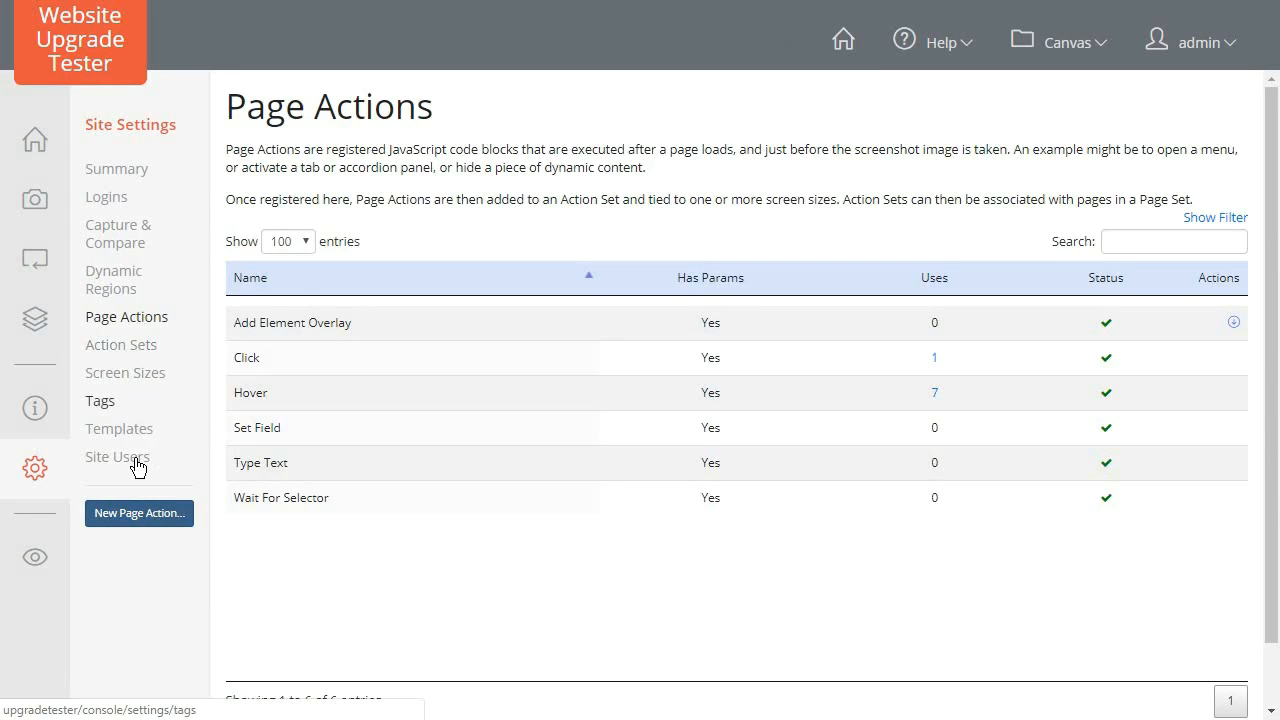
left_click(137, 514)
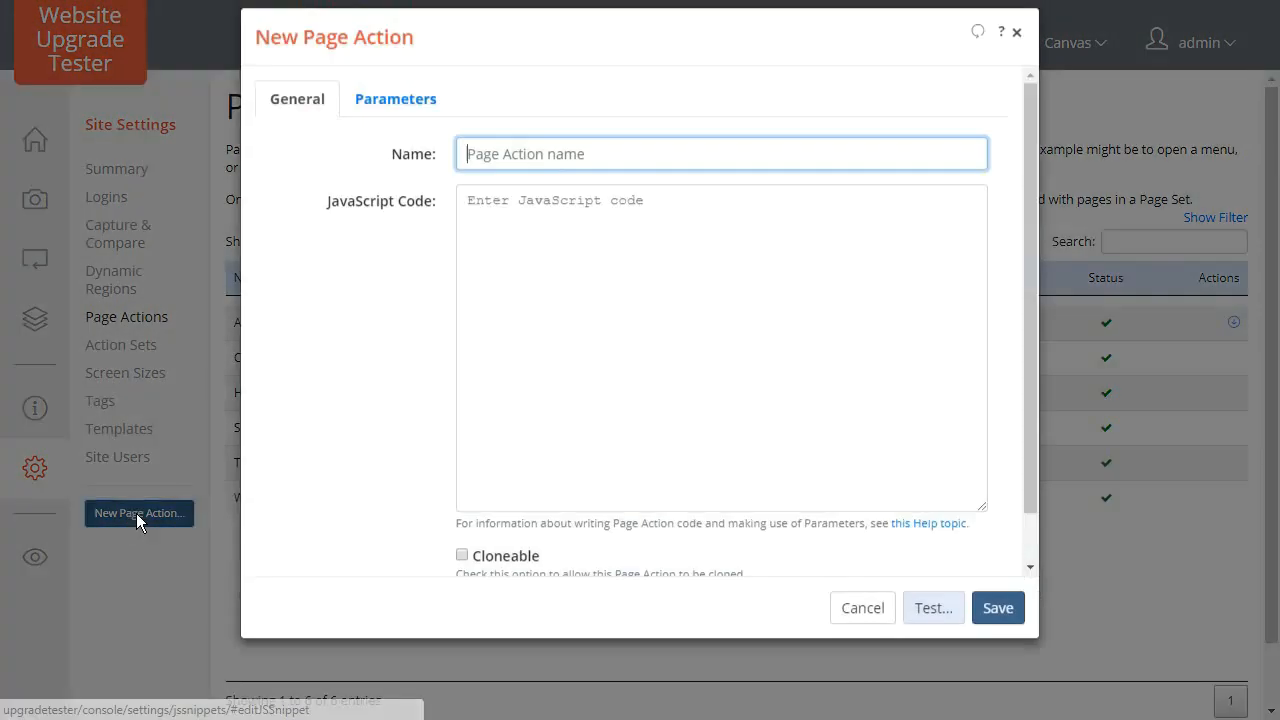
left_click(505, 175)
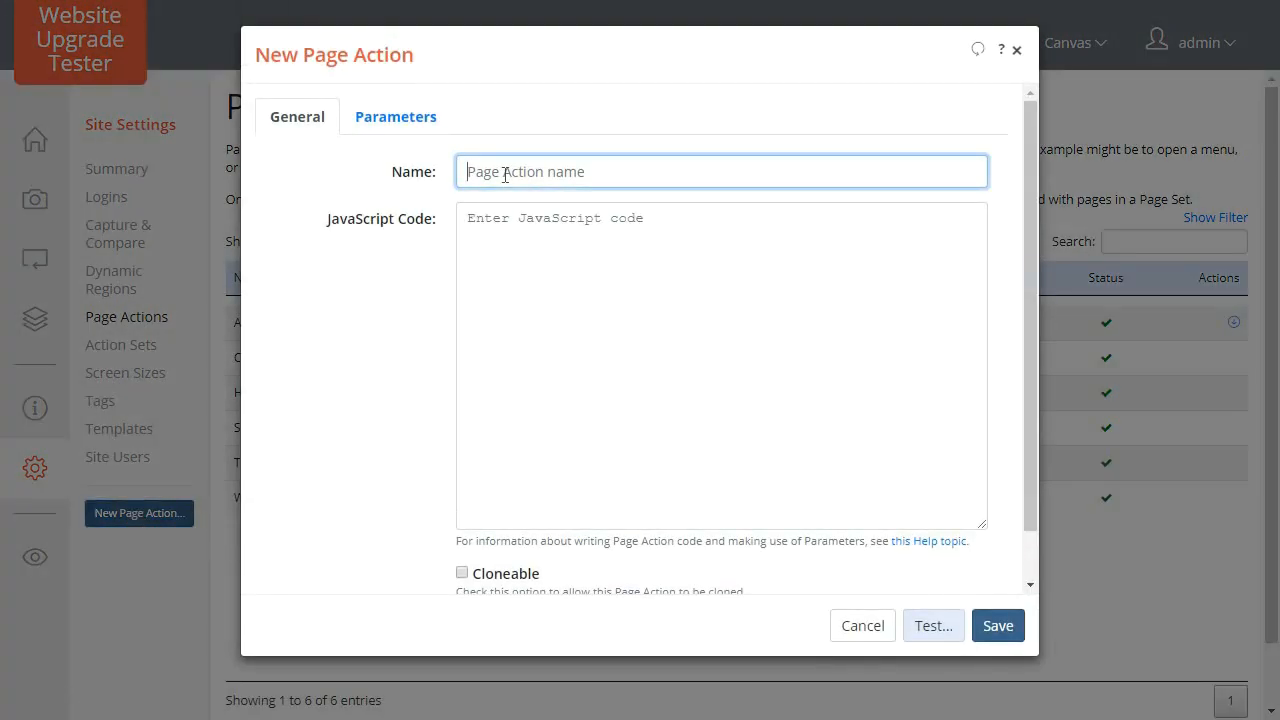
type("Stop Autoplay")
left_click(512, 229)
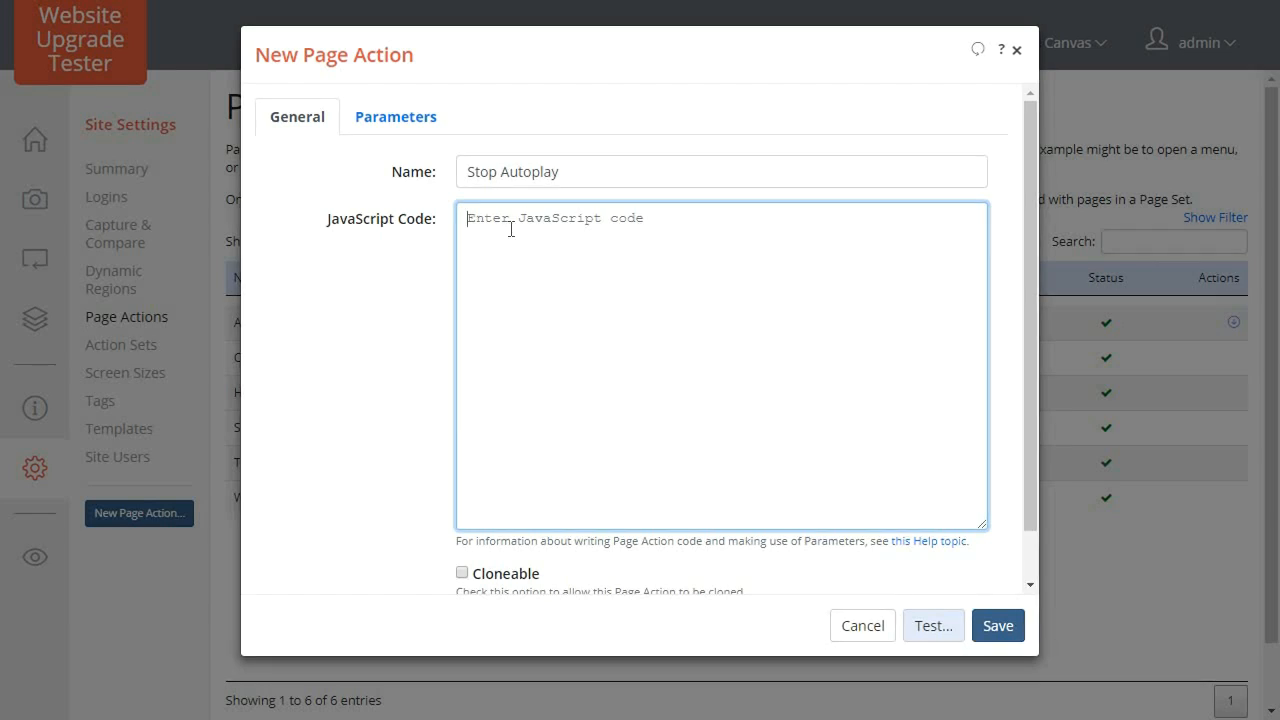
Add a required Text parameter named "Selector" with the description "The CCS selector of the HTML 5 Video element."
left_click(397, 120)
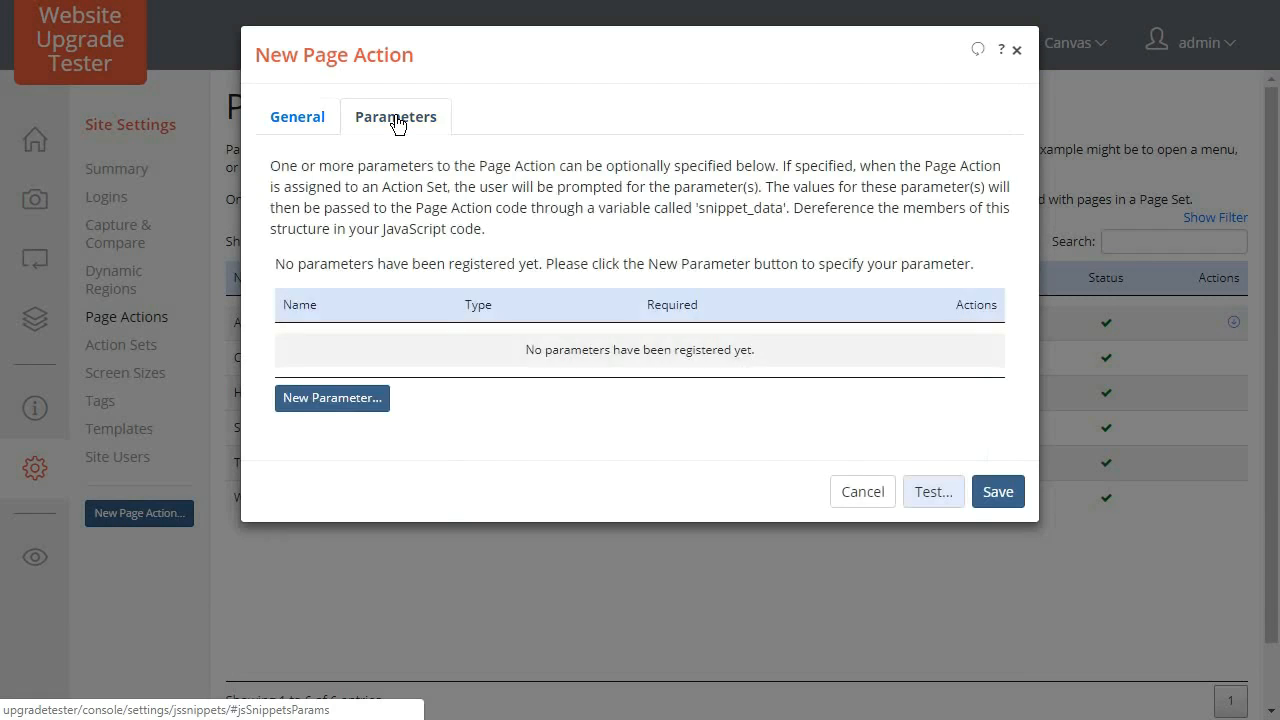
left_click(332, 399)
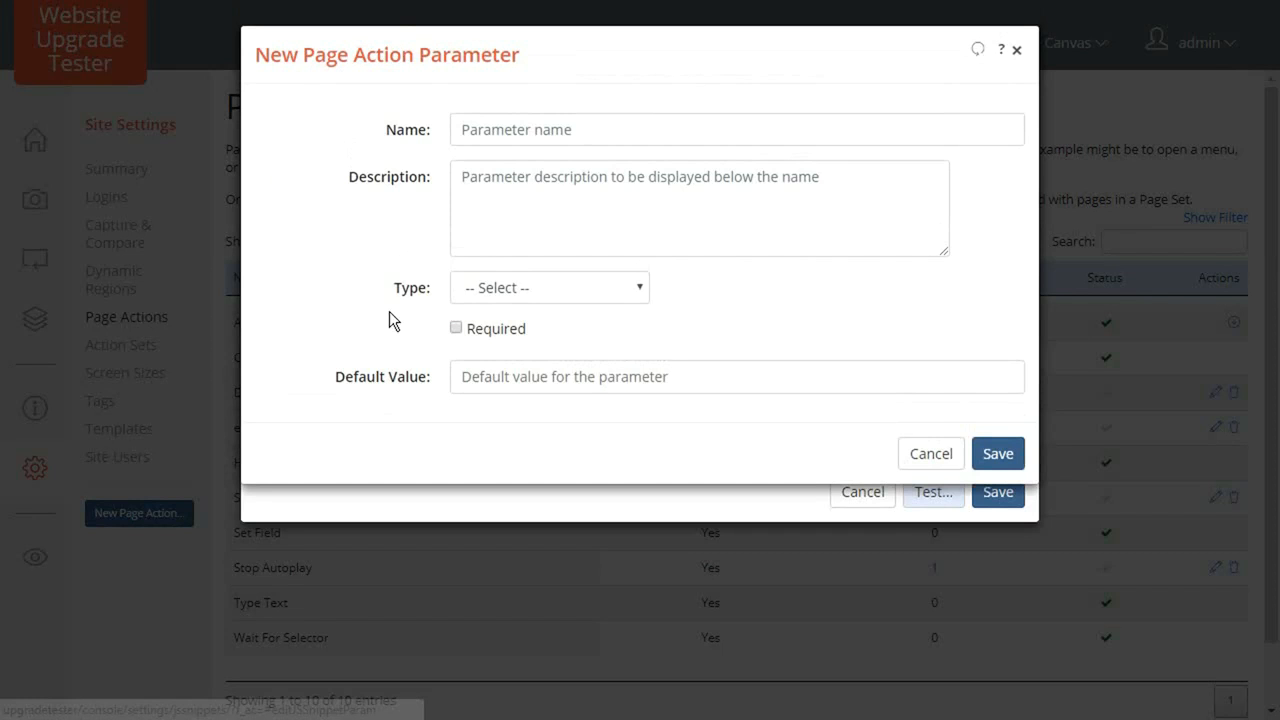
left_click(478, 133)
type("Selector")
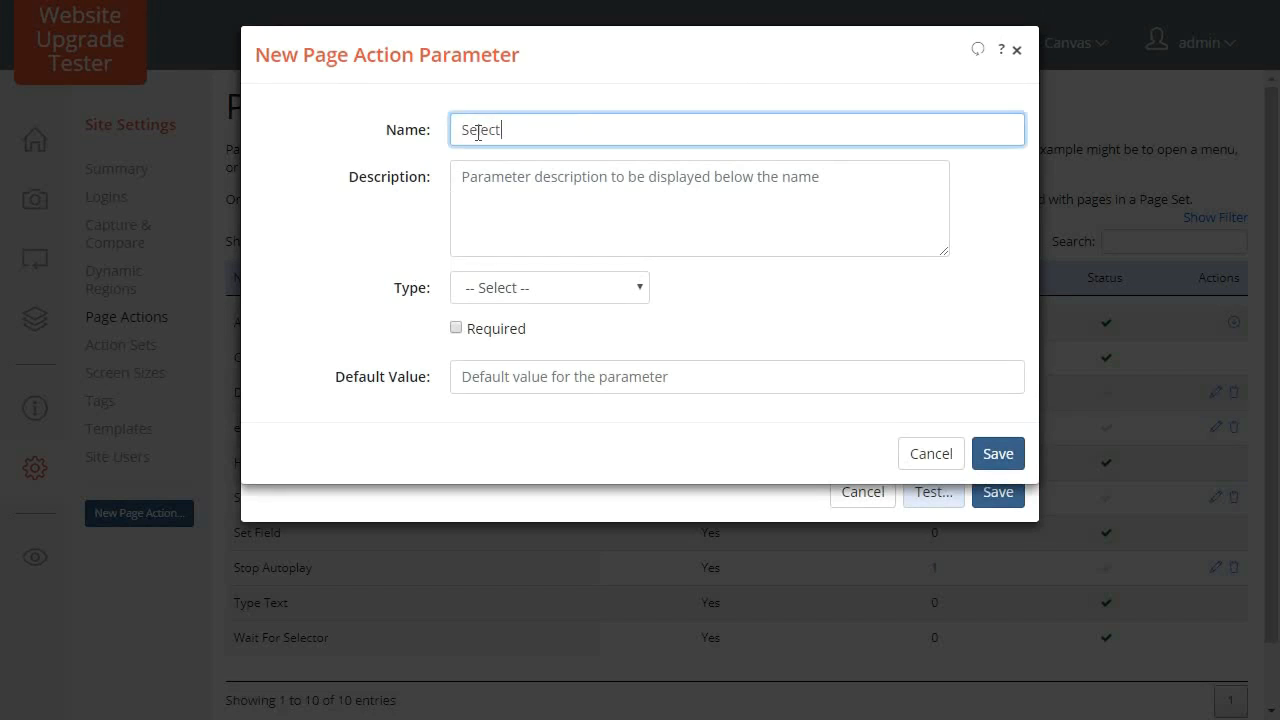
left_click(504, 176)
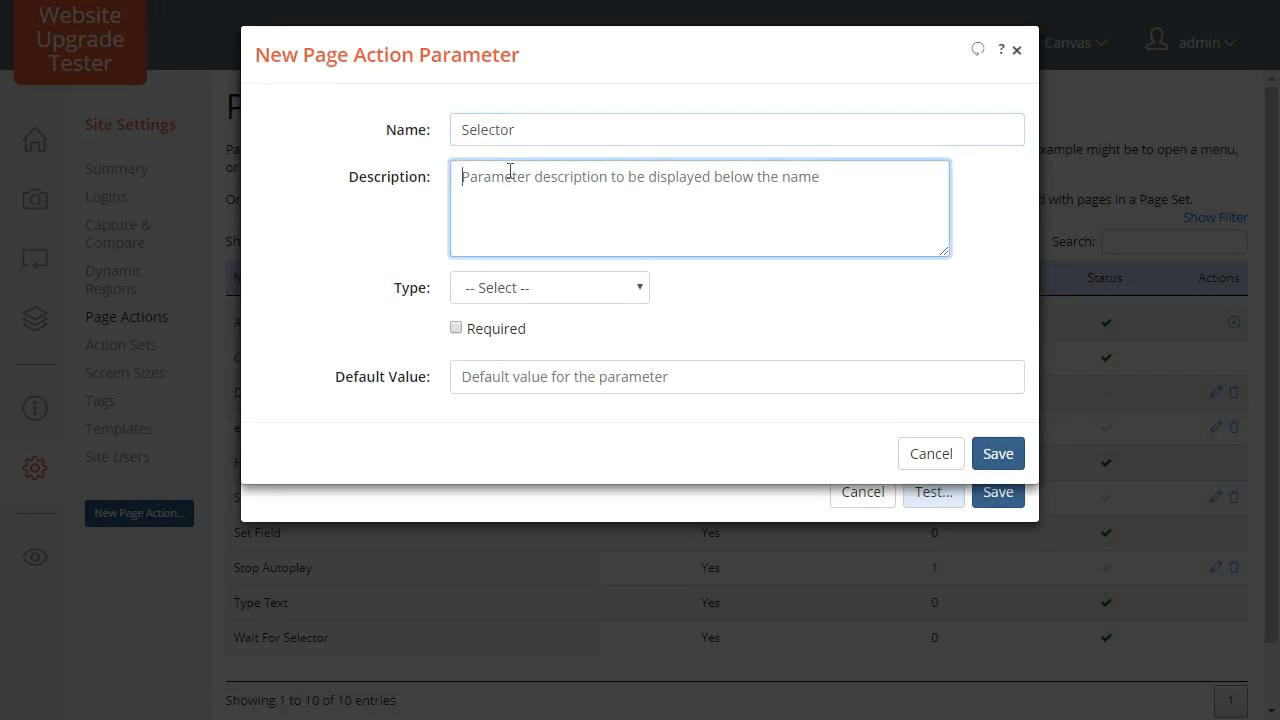
type("The CCS selector of the HTML 5 Video element.")
left_click(506, 287)
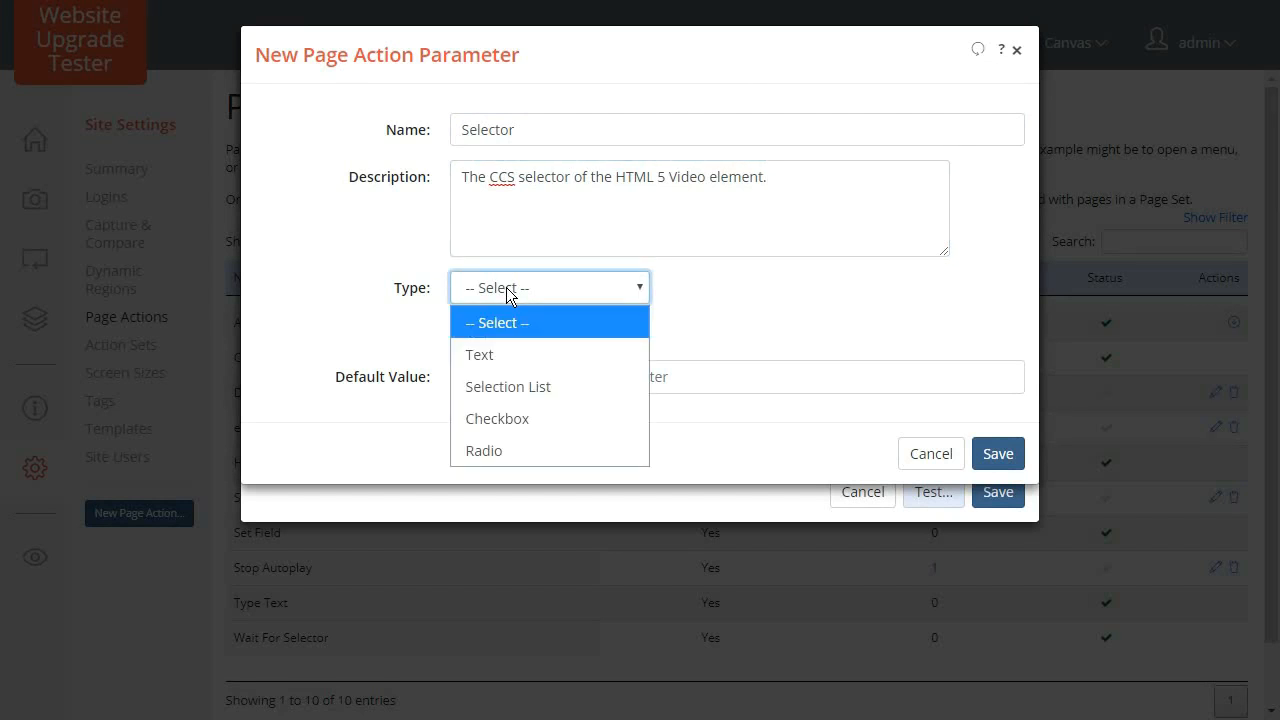
left_click(495, 355)
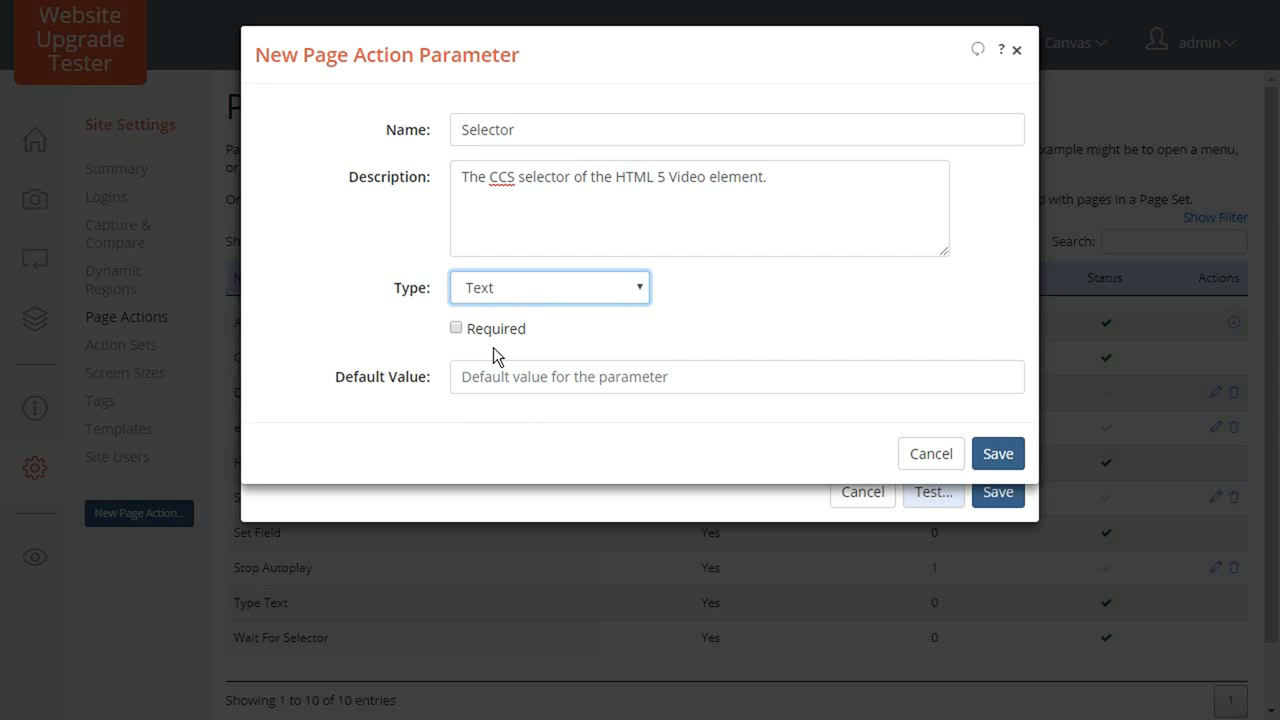
left_click(456, 326)
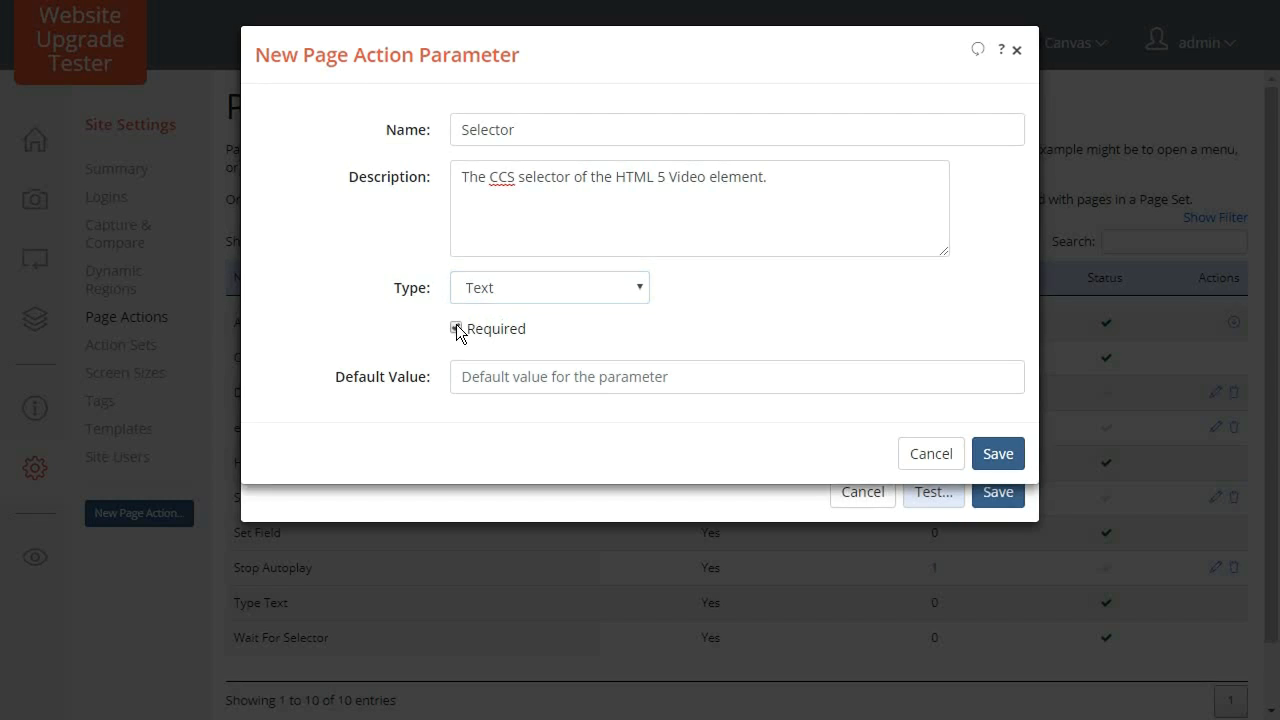
left_click(990, 455)
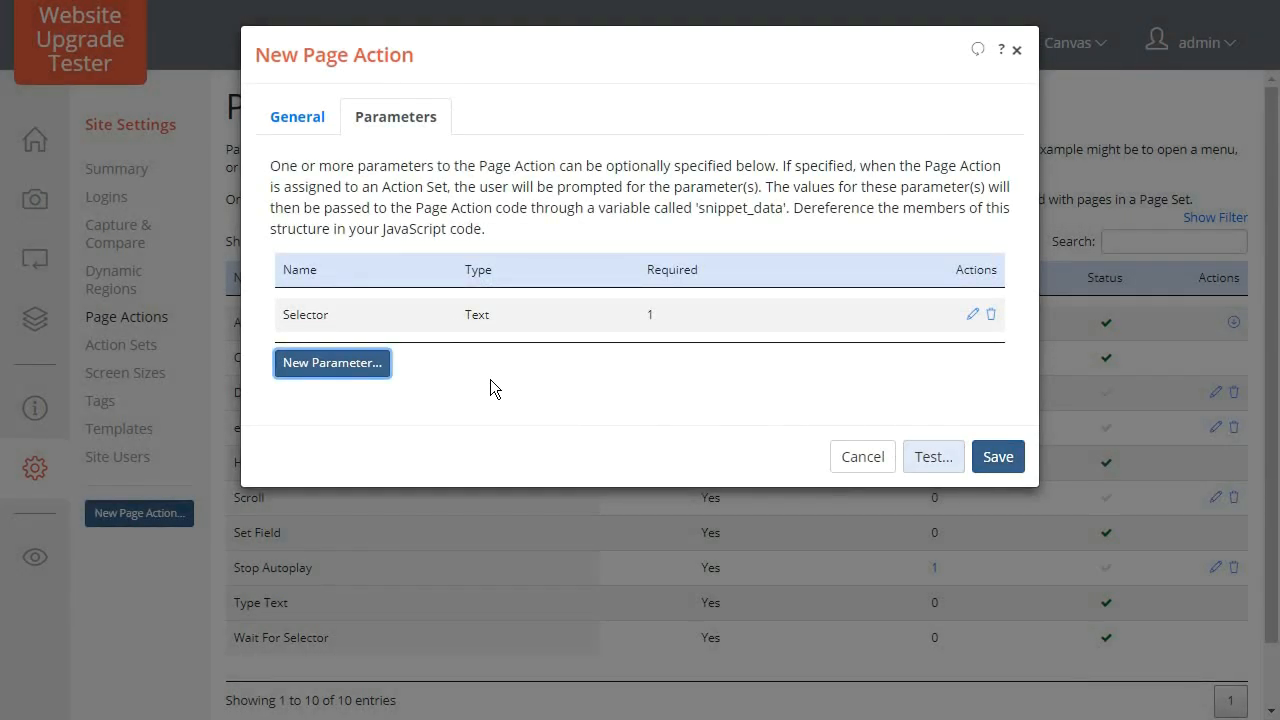
Start a second parameter named "Color" with the description "Border color." and the type Selection List
left_click(343, 371)
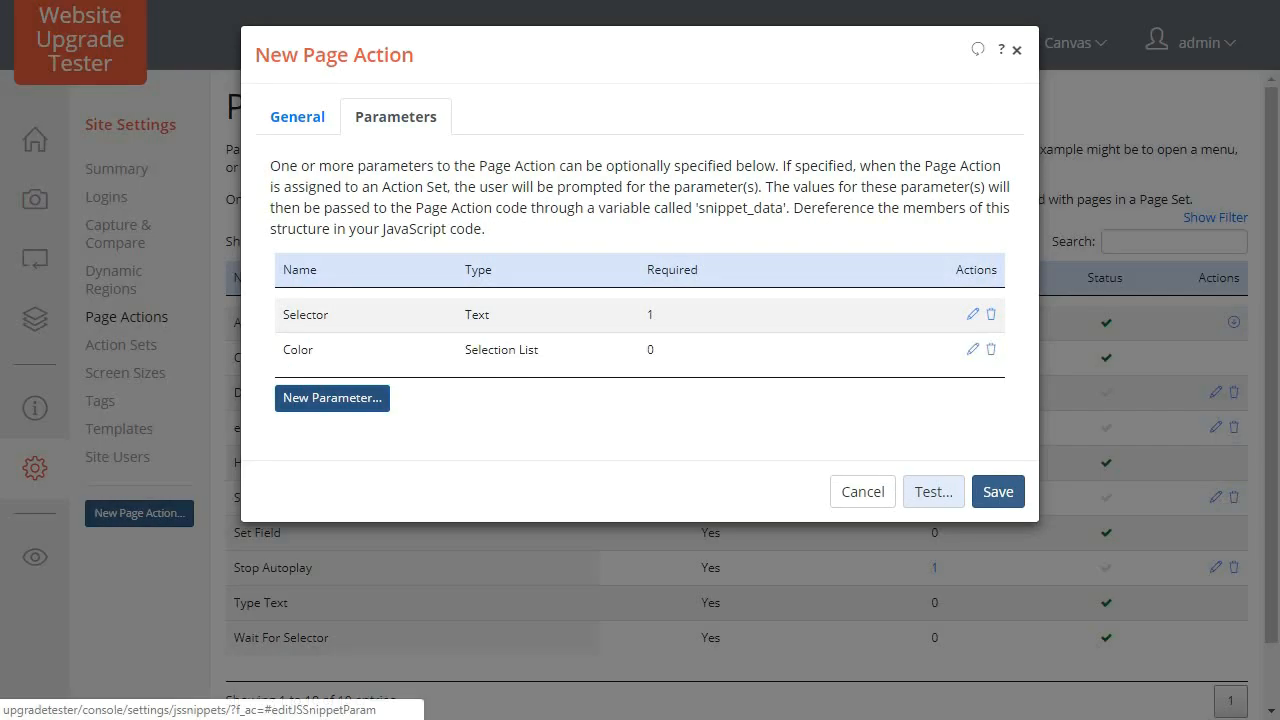
left_click(341, 399)
left_click(526, 133)
type("Color")
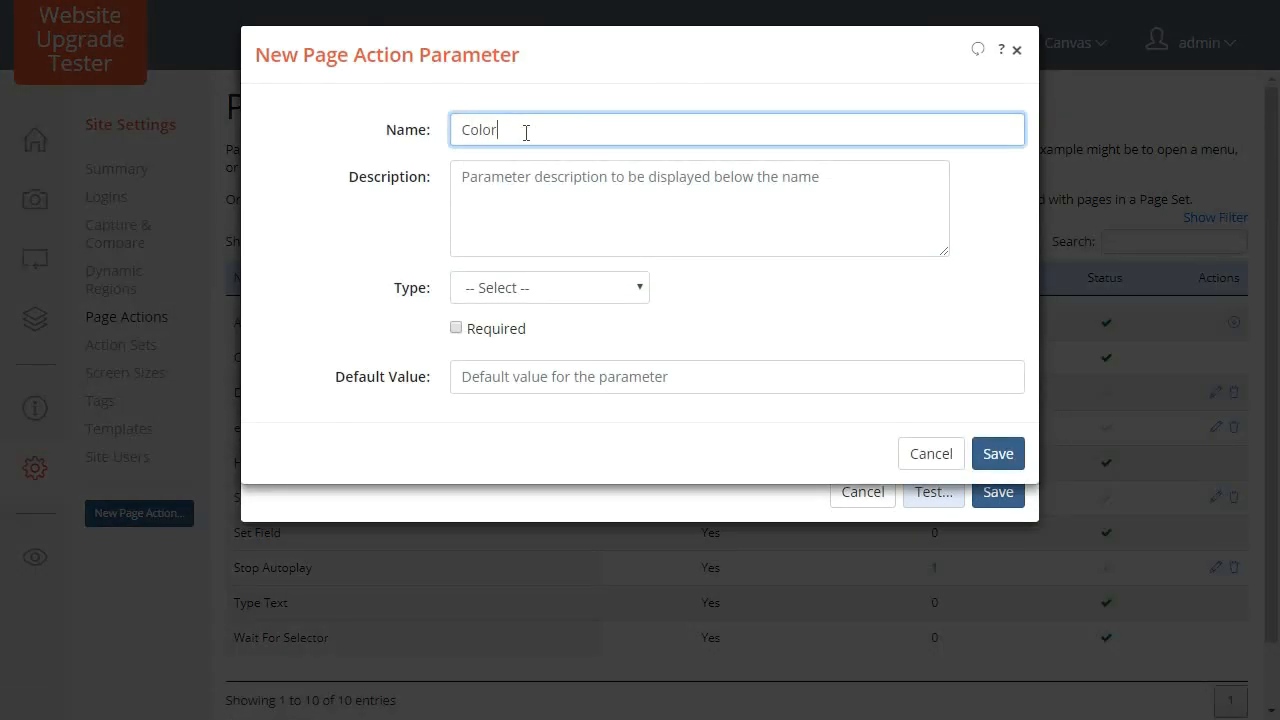
left_click(529, 185)
type("Border color.")
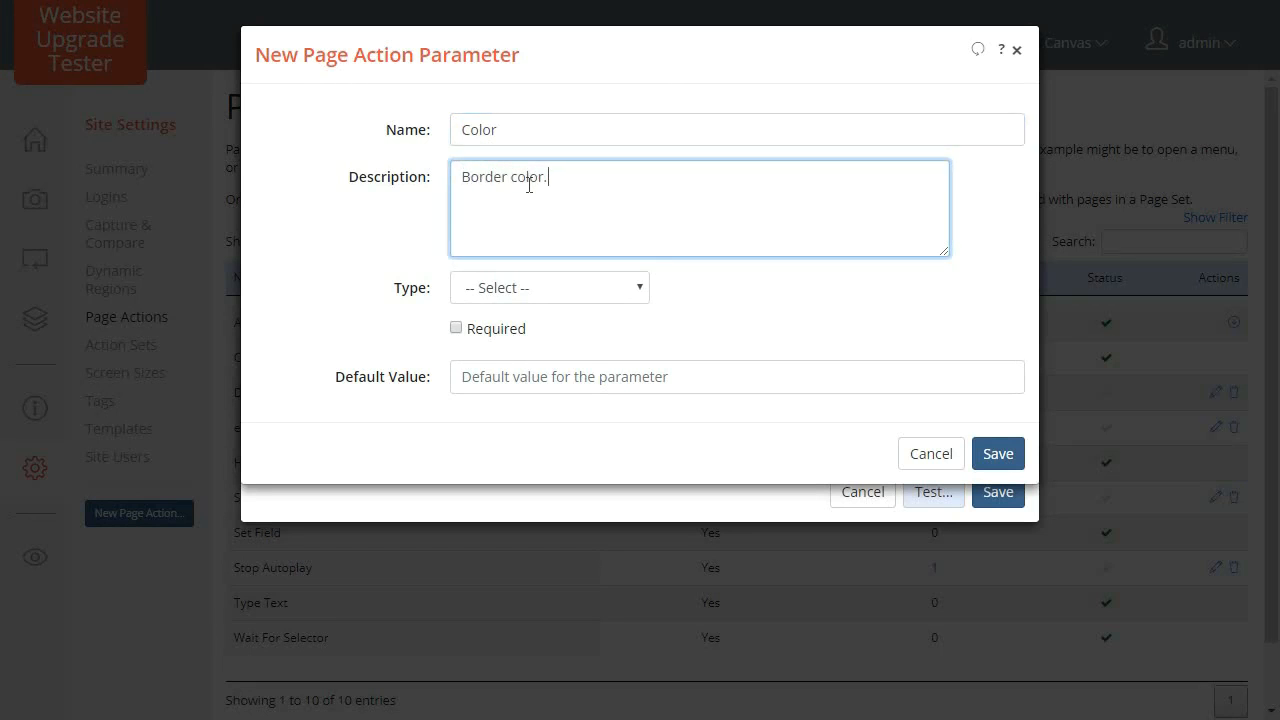
left_click(521, 290)
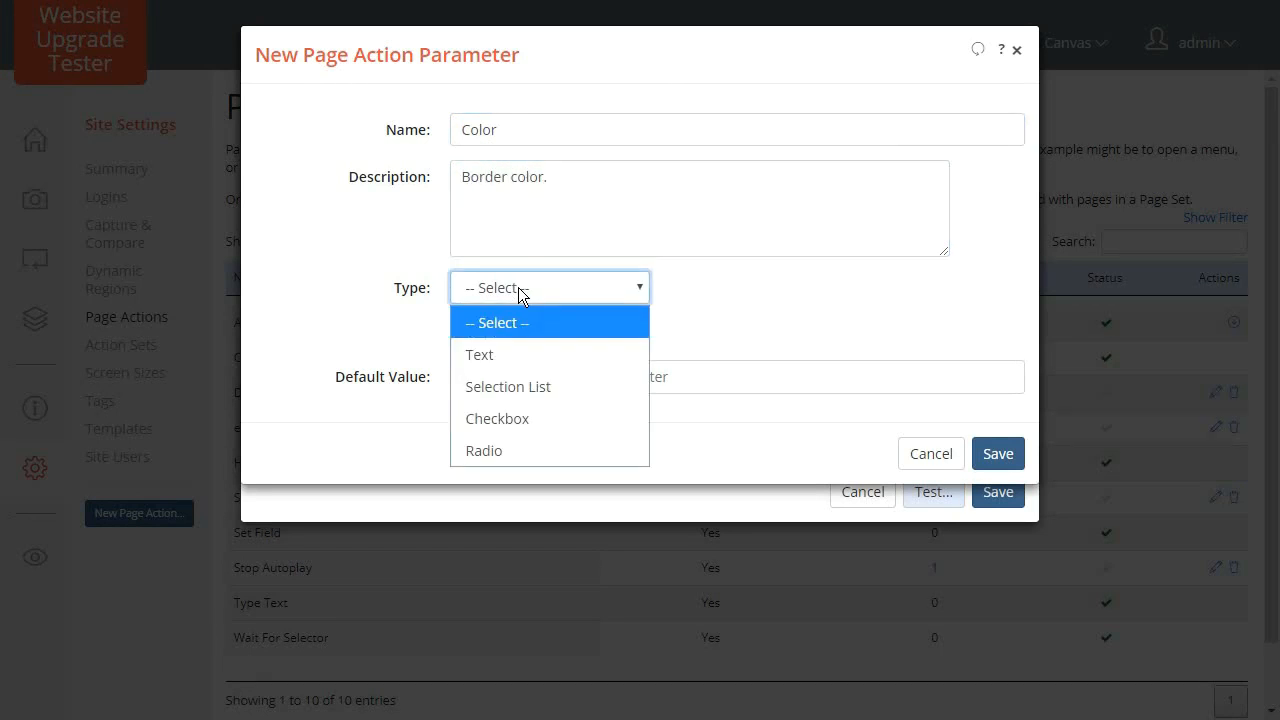
left_click(524, 383)
Give the Color parameter the display values red,blue,green,yellow and the default value blue, and save it
left_click(526, 379)
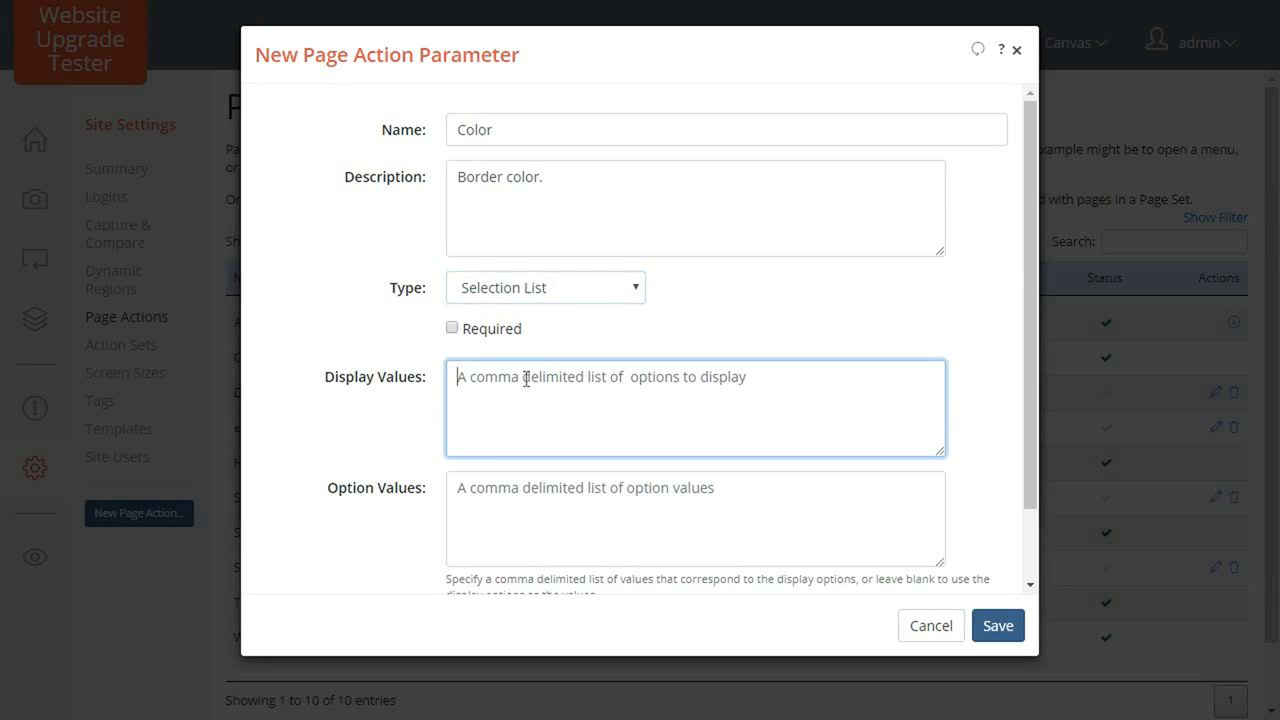
type("red,")
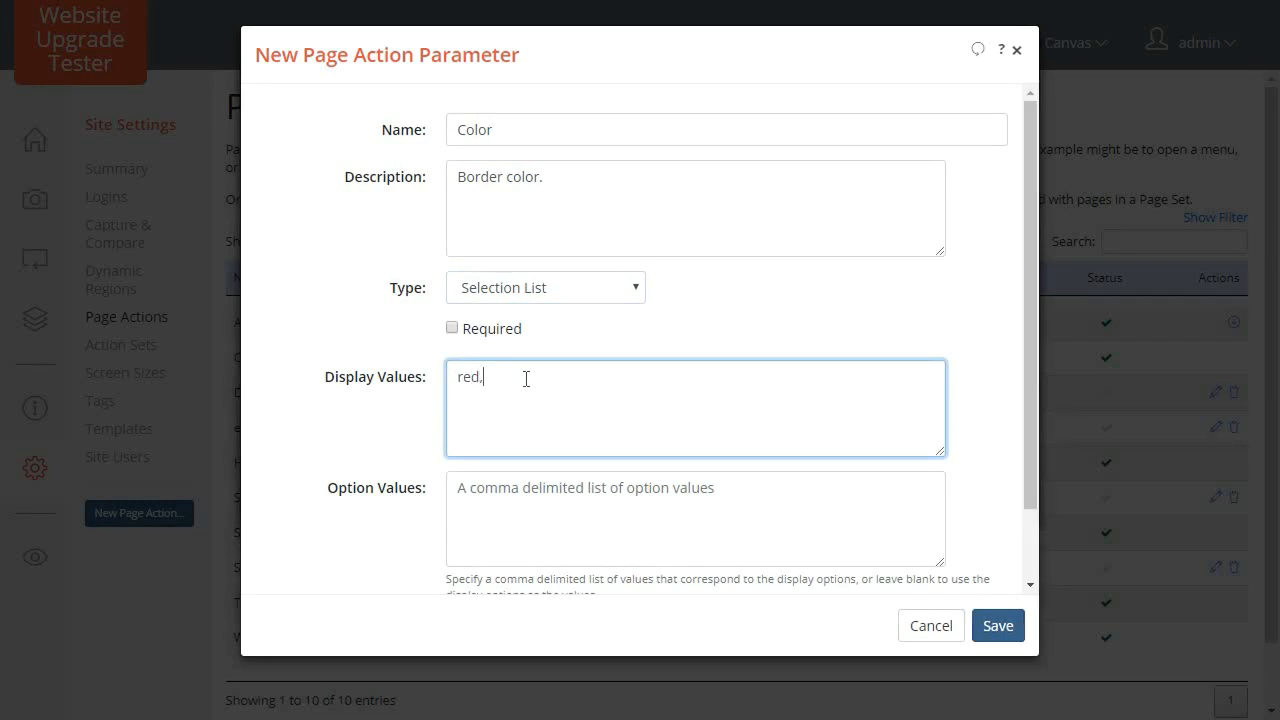
type("blue,green,yellow")
scroll(582, 483, "down", 1)
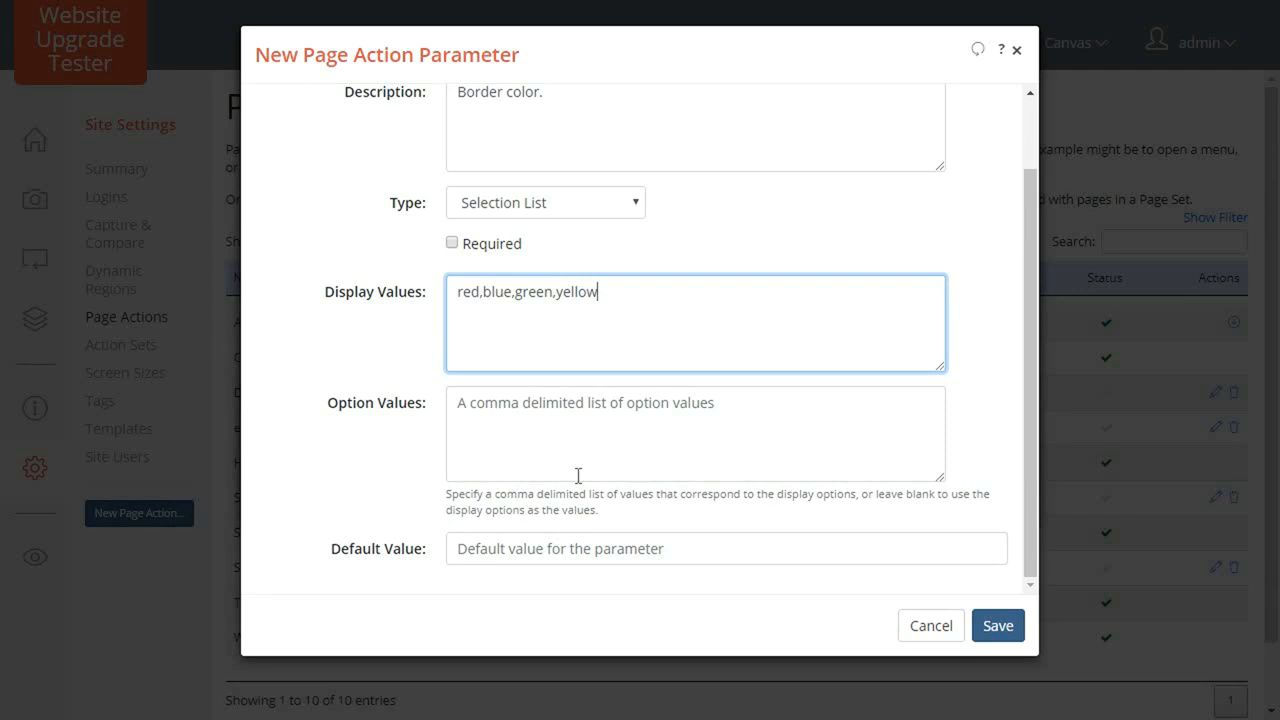
left_click(558, 546)
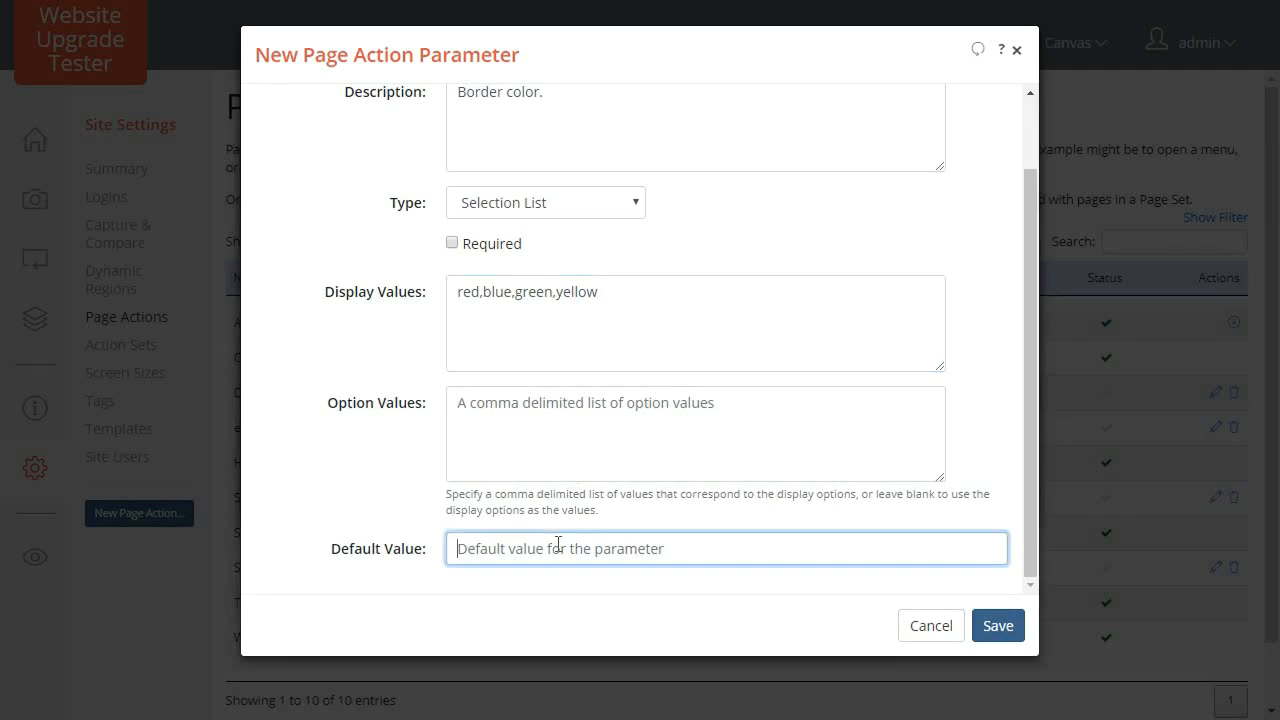
type("blue")
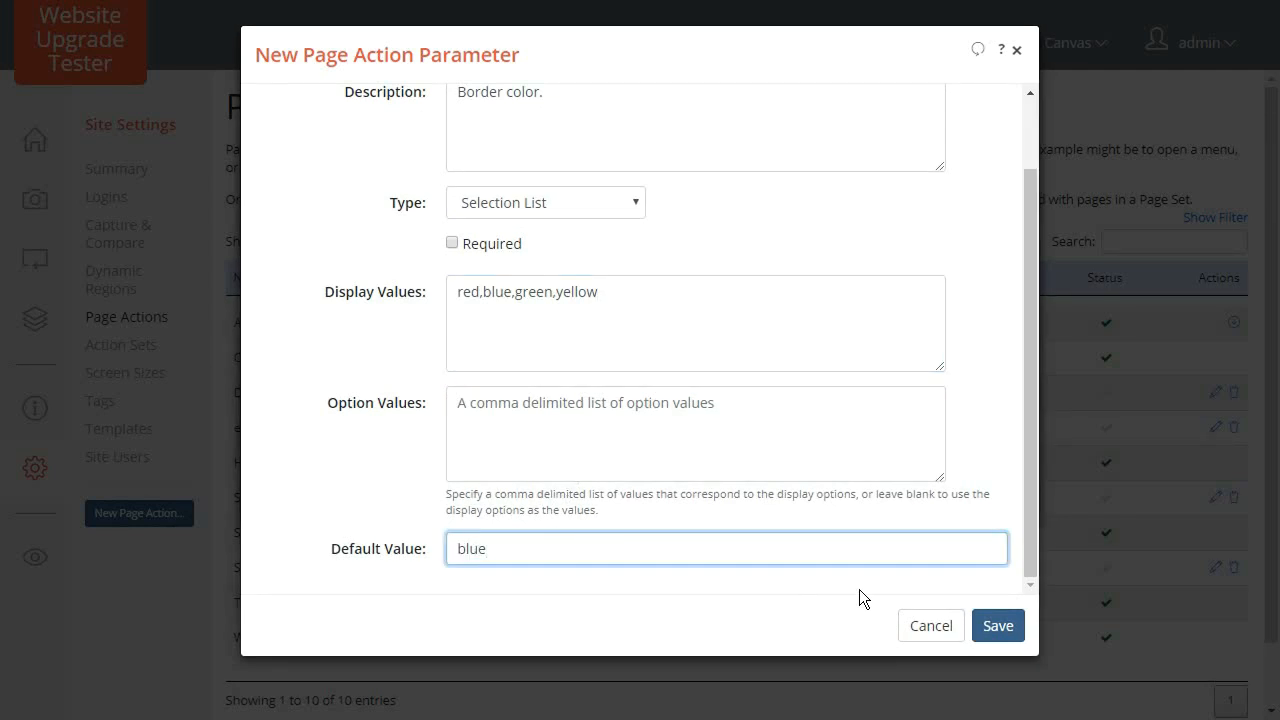
left_click(995, 627)
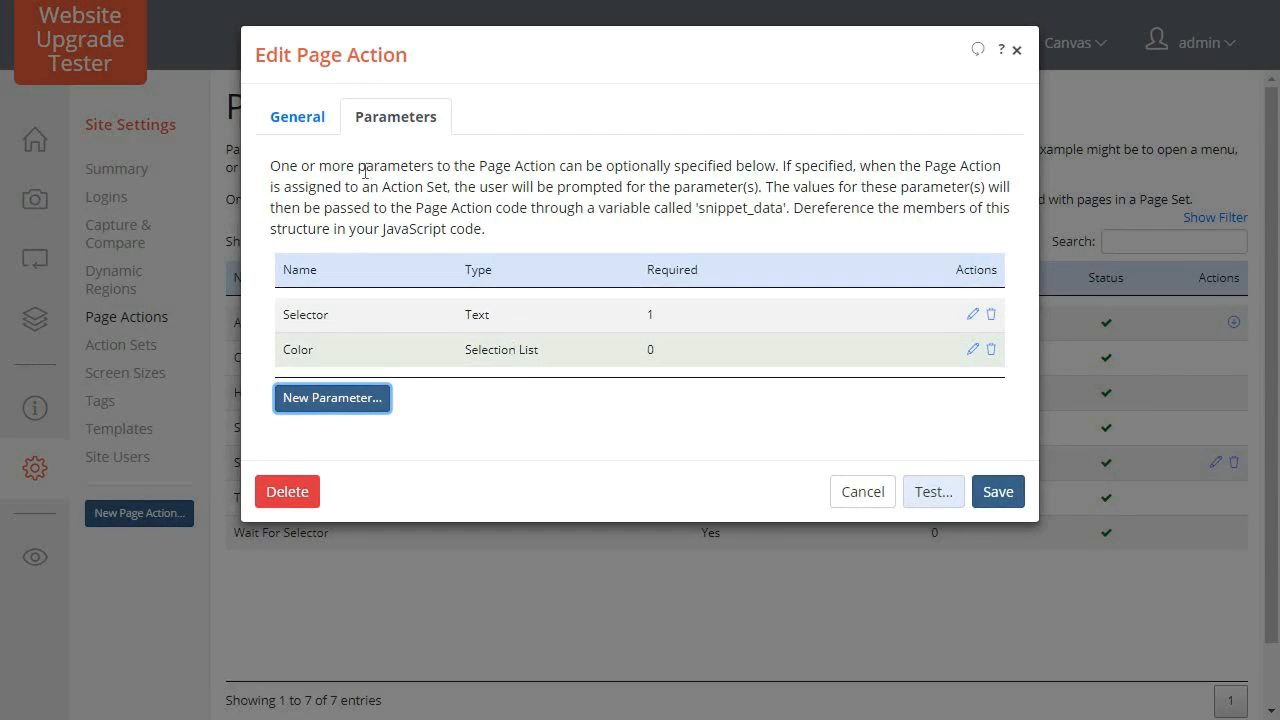
Write the action's JavaScript to pause the snippet_data.selector video, reset currentTime to 0 and add a 3px solid border in snippet_data.color
left_click(300, 123)
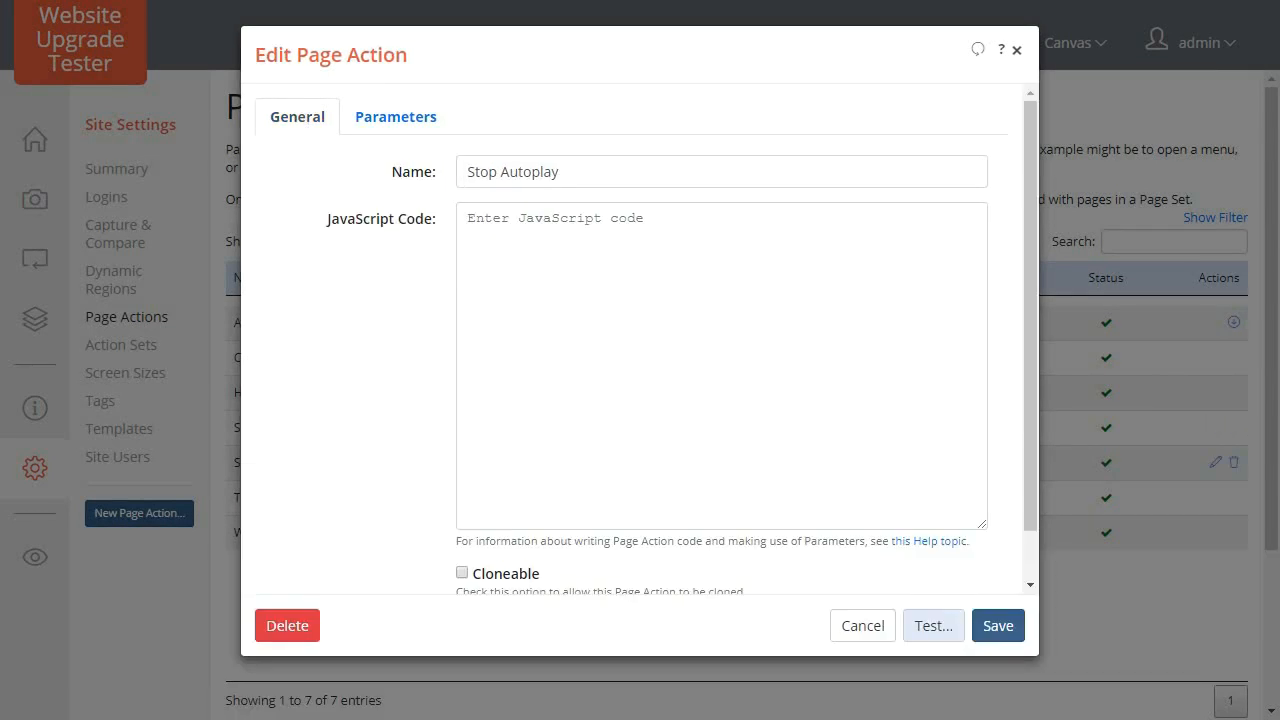
left_click(589, 253)
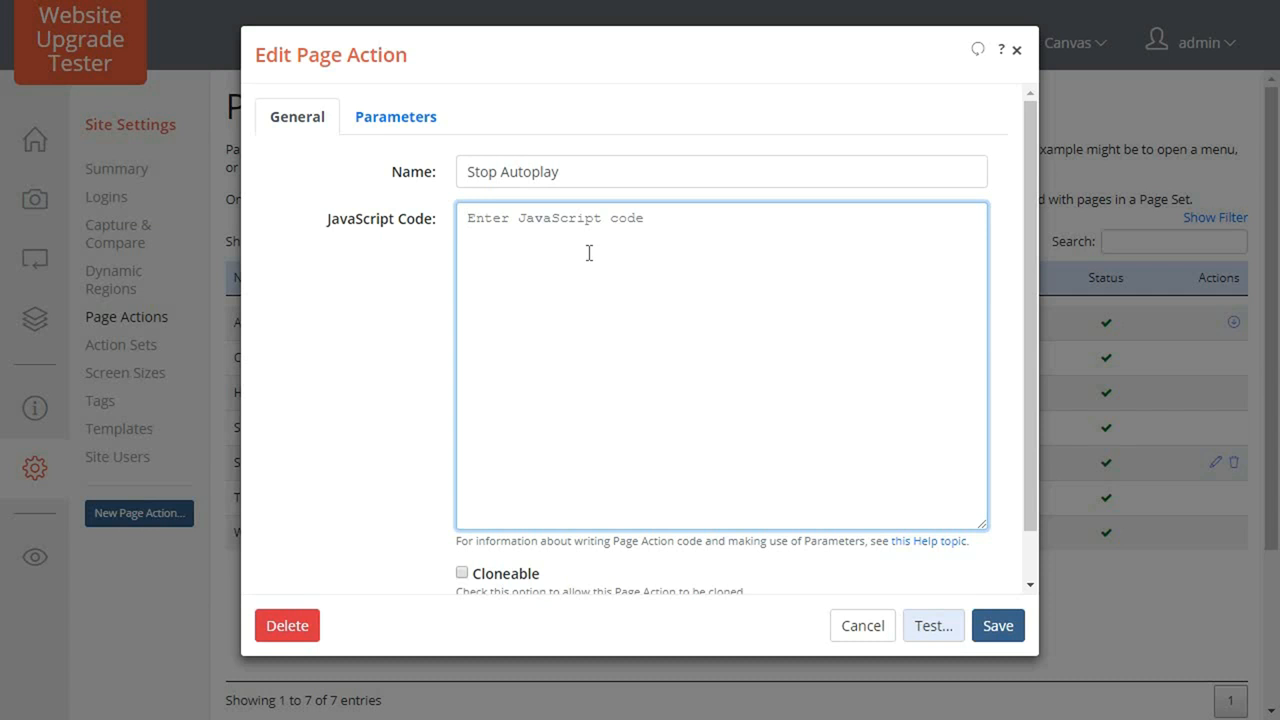
type("$();")
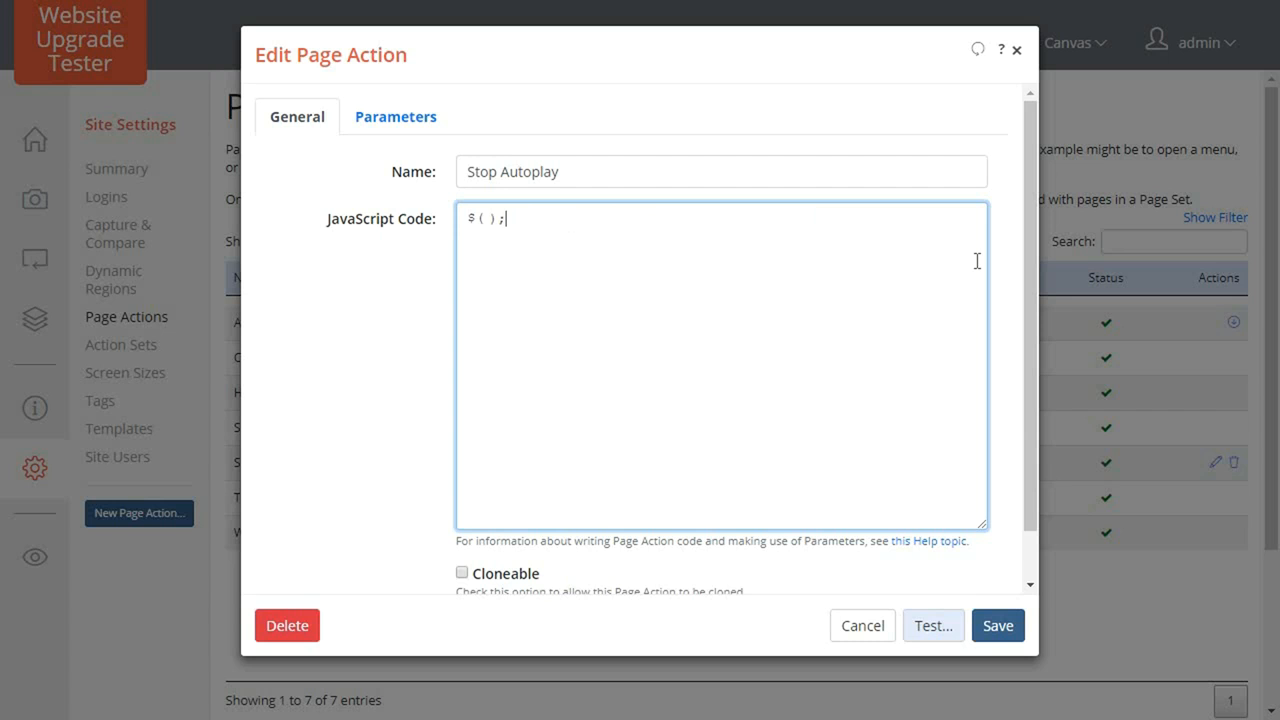
type("snippet_data.selector")
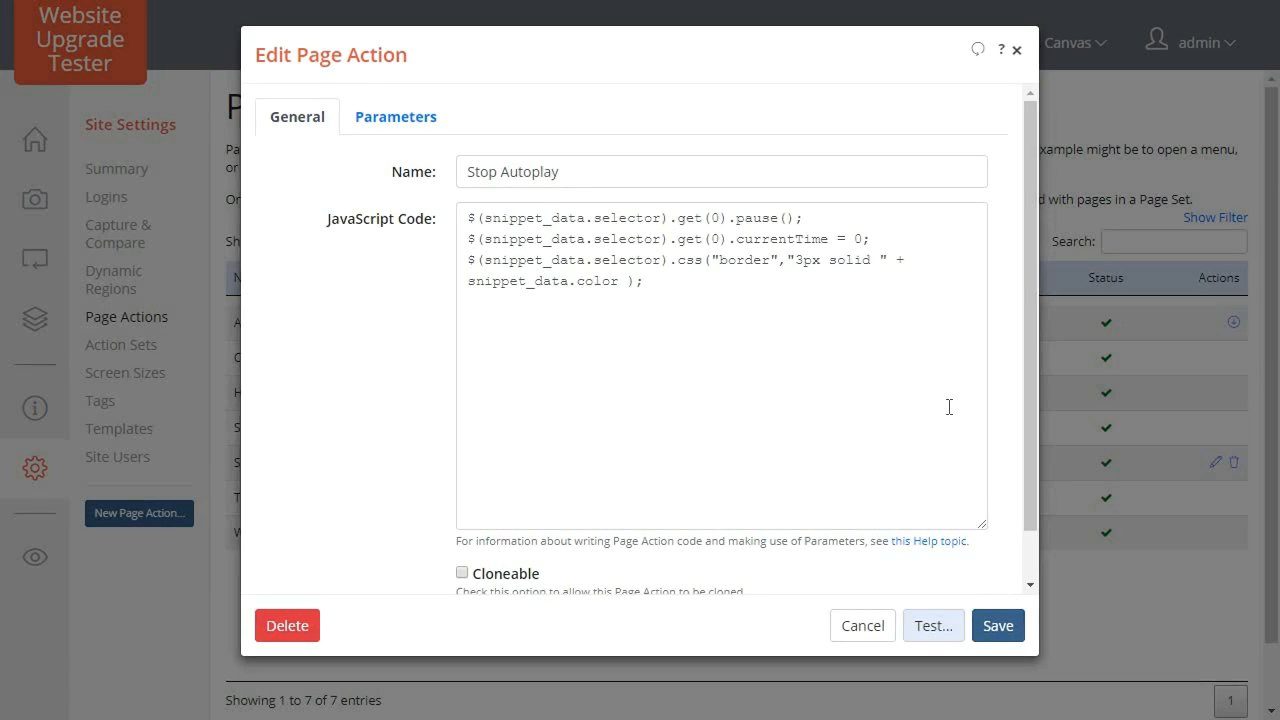
Set up a test capture of /404-3-dynamic.html on the before-canvas site at screen size 414x736 (iPhone 6 Plus)
left_click(940, 634)
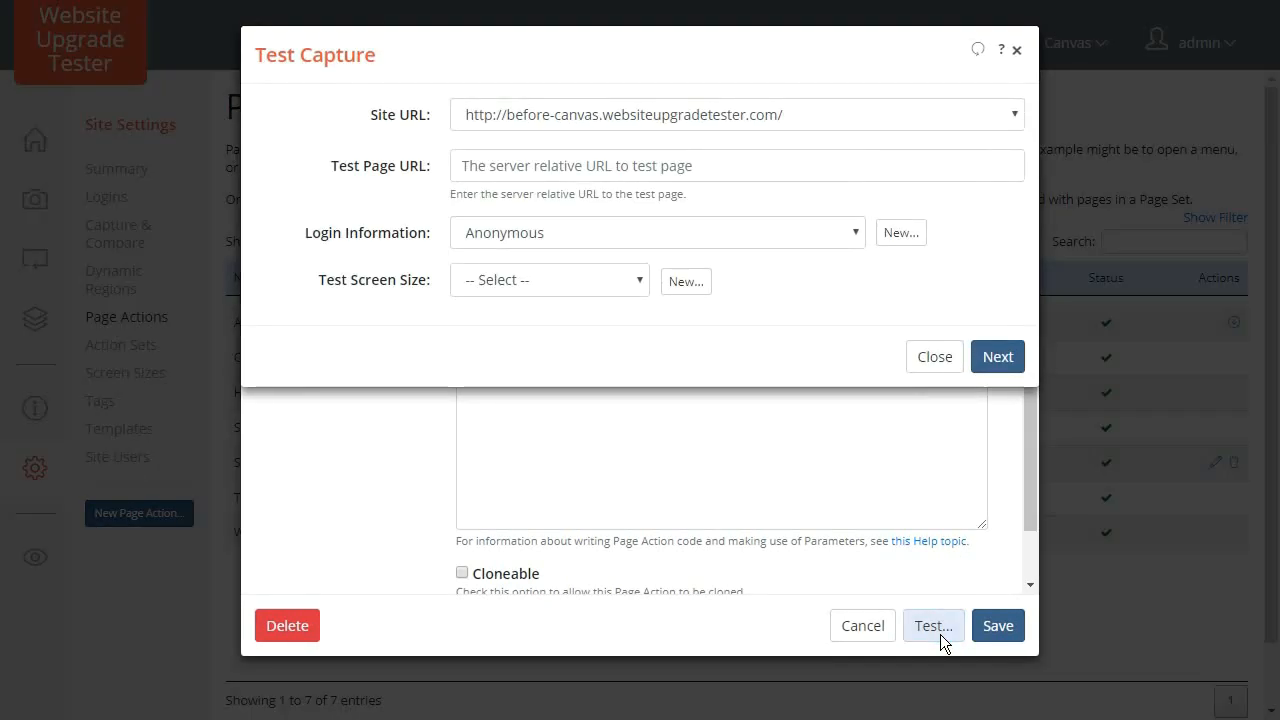
left_click(820, 114)
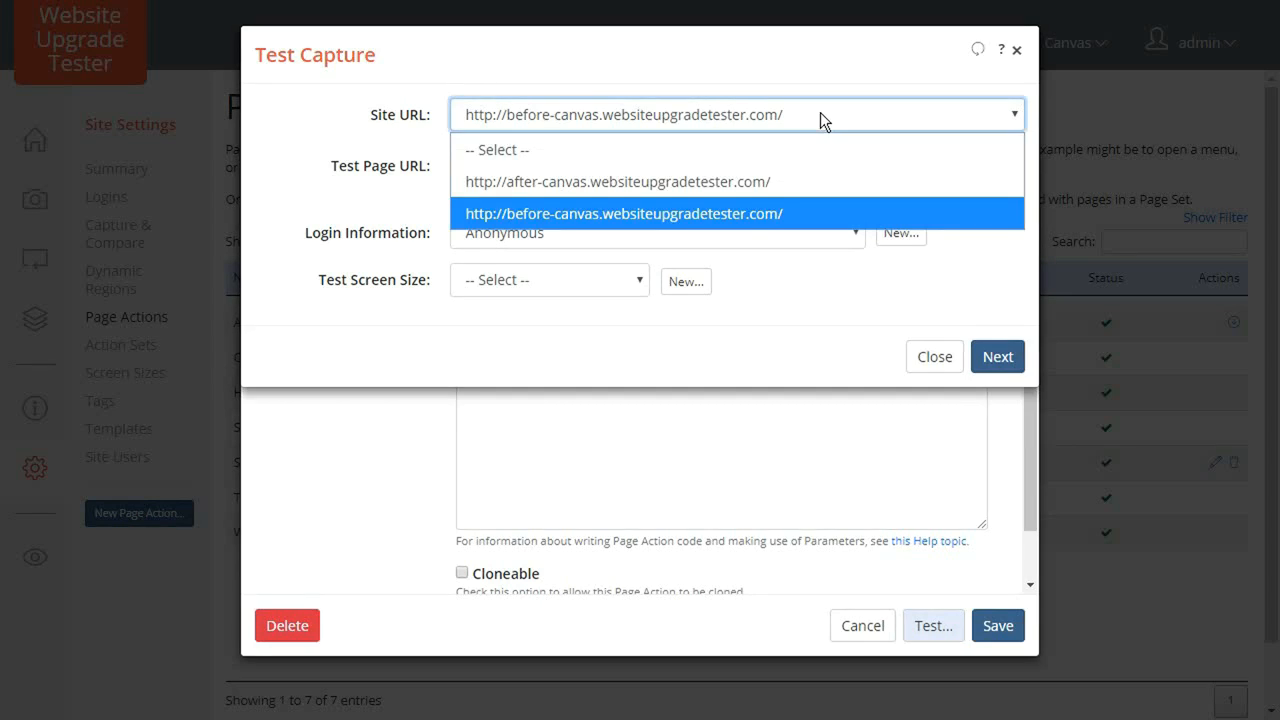
left_click(820, 114)
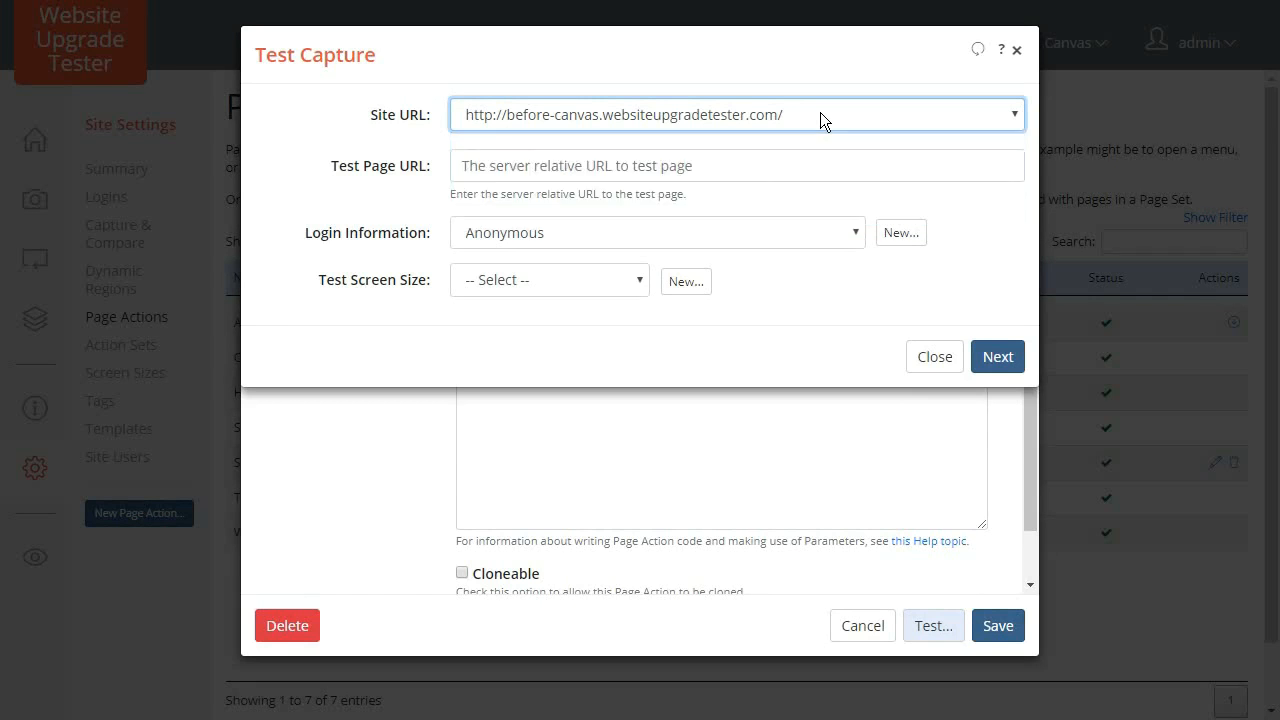
left_click(791, 165)
type("/404-3-dynamic.html")
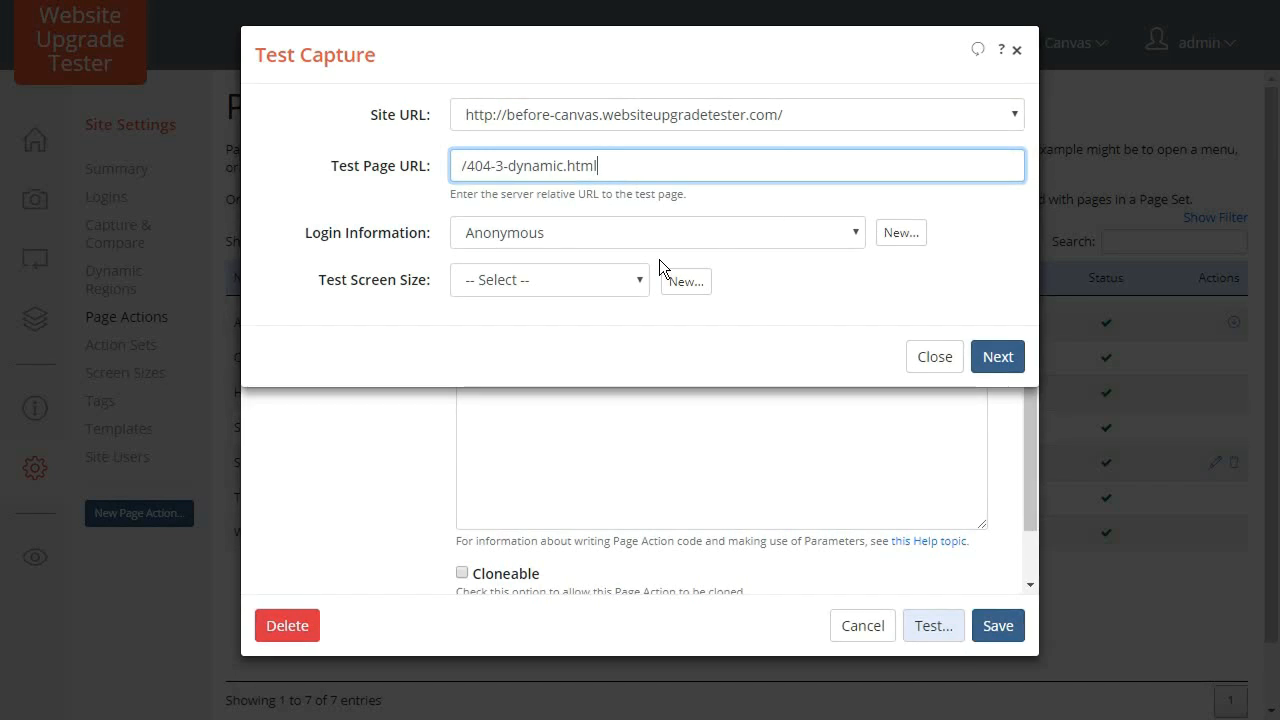
left_click(602, 279)
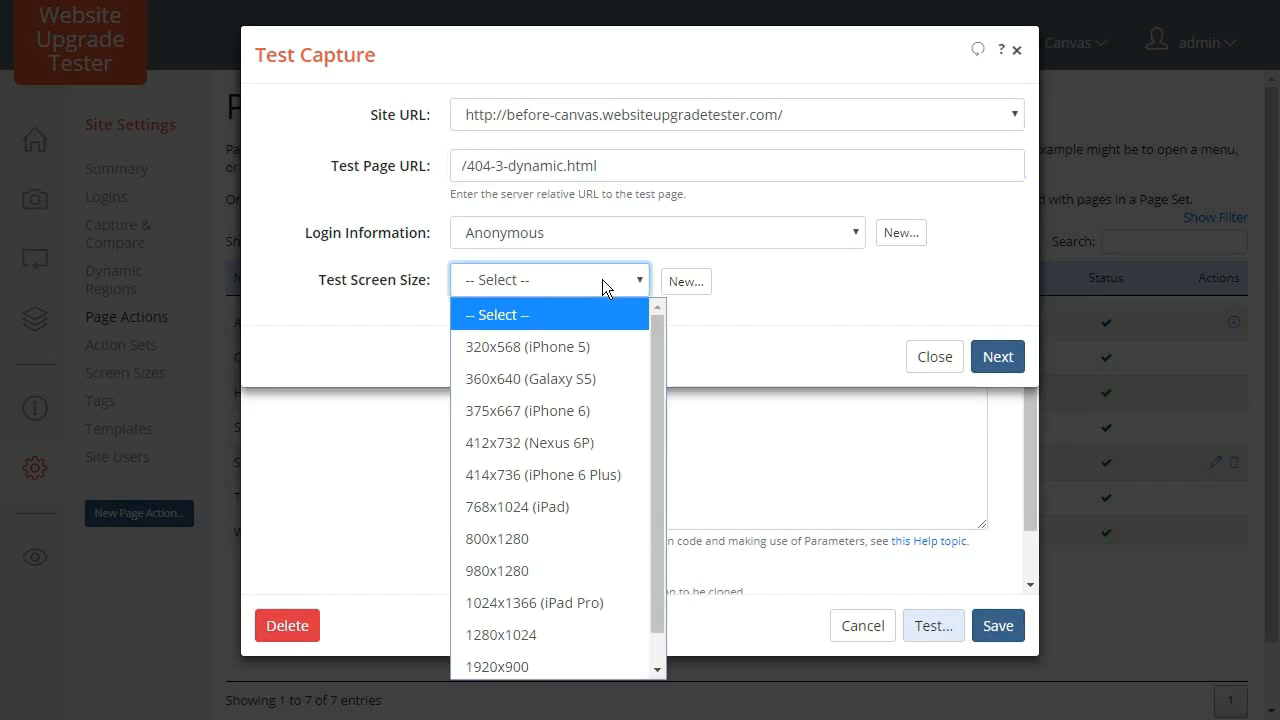
left_click(589, 473)
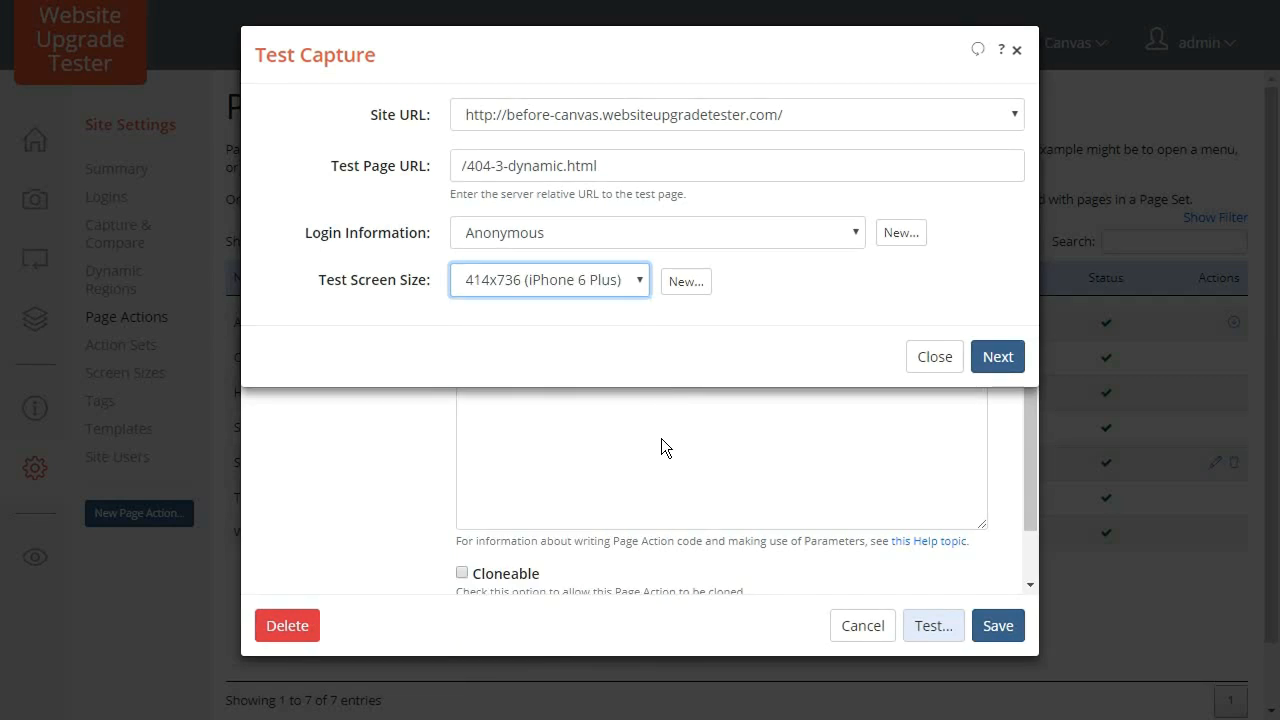
left_click(997, 358)
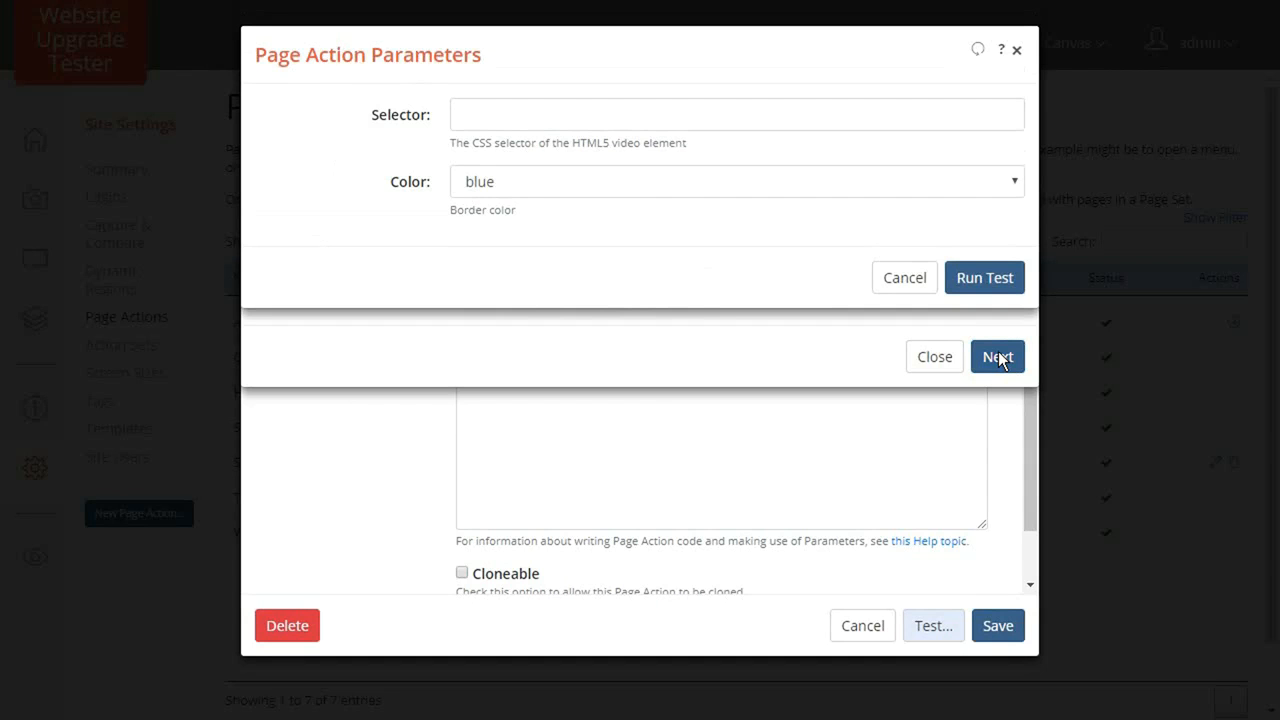
Run the test with the selector video and the color red, and inspect the video's border in the captured image
left_click(800, 115)
type("video")
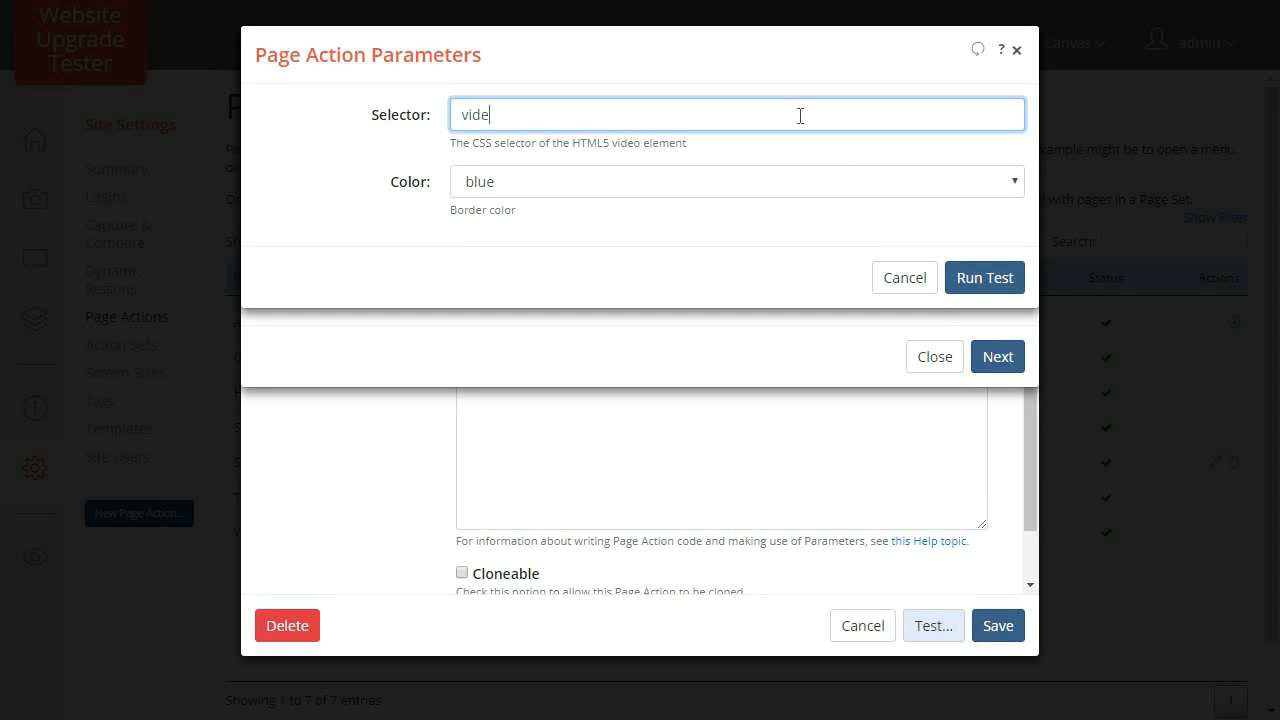
left_click(777, 180)
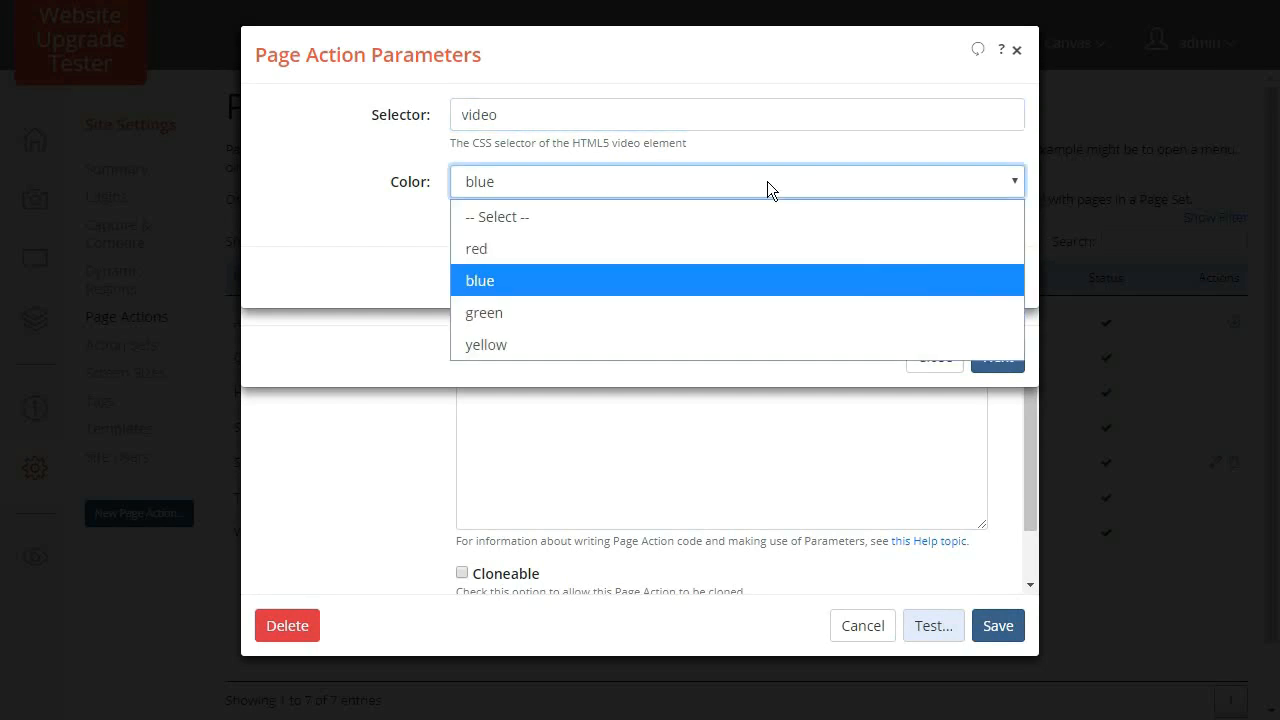
left_click(630, 248)
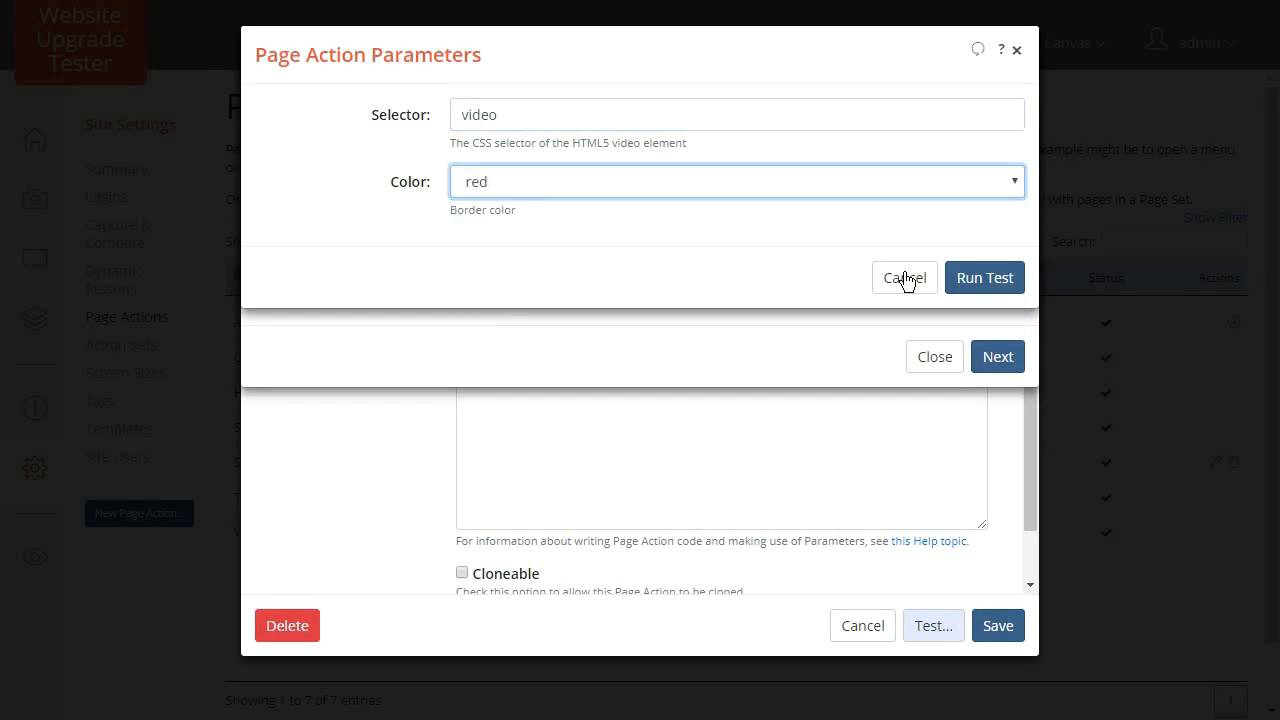
left_click(956, 279)
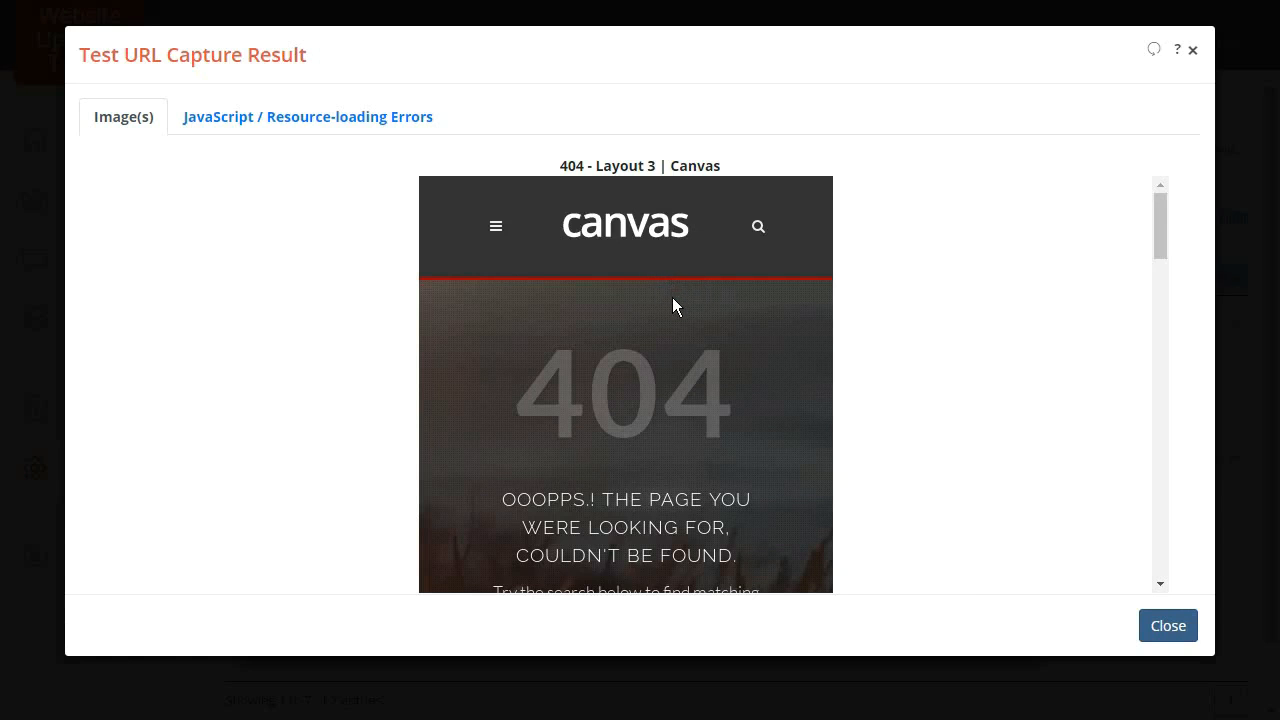
scroll(672, 300, "down", 5)
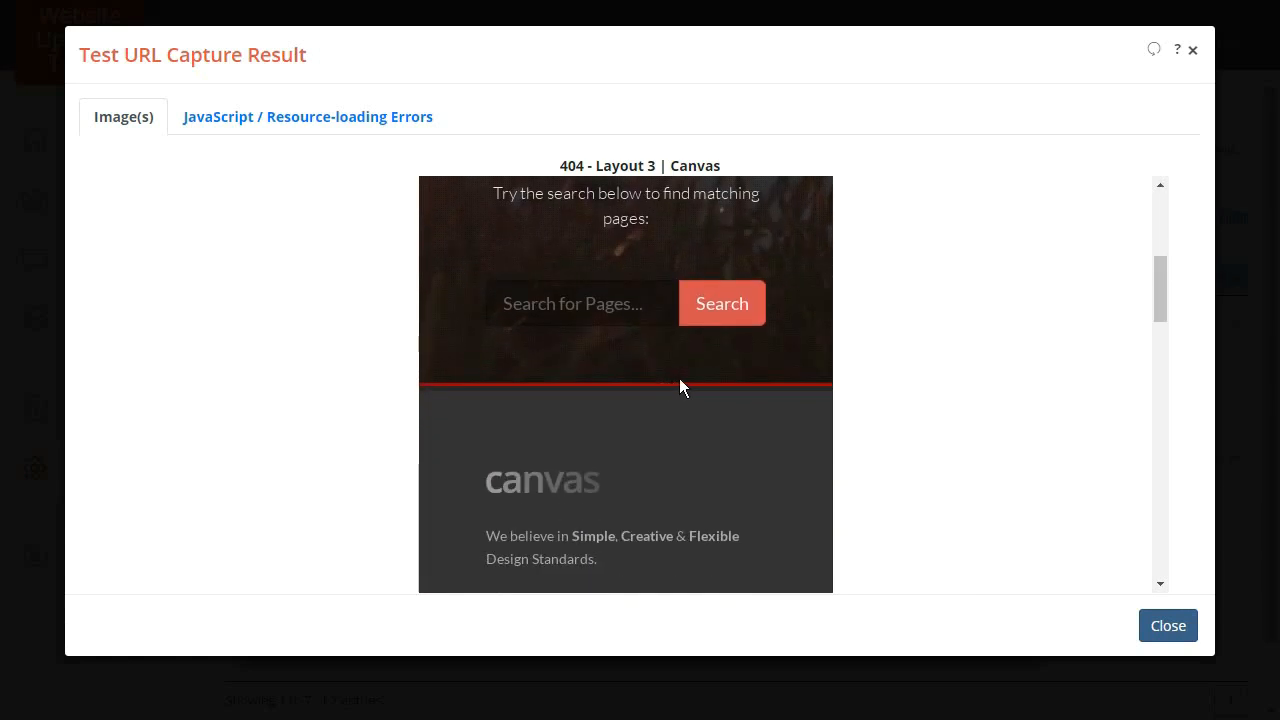
left_click(1168, 630)
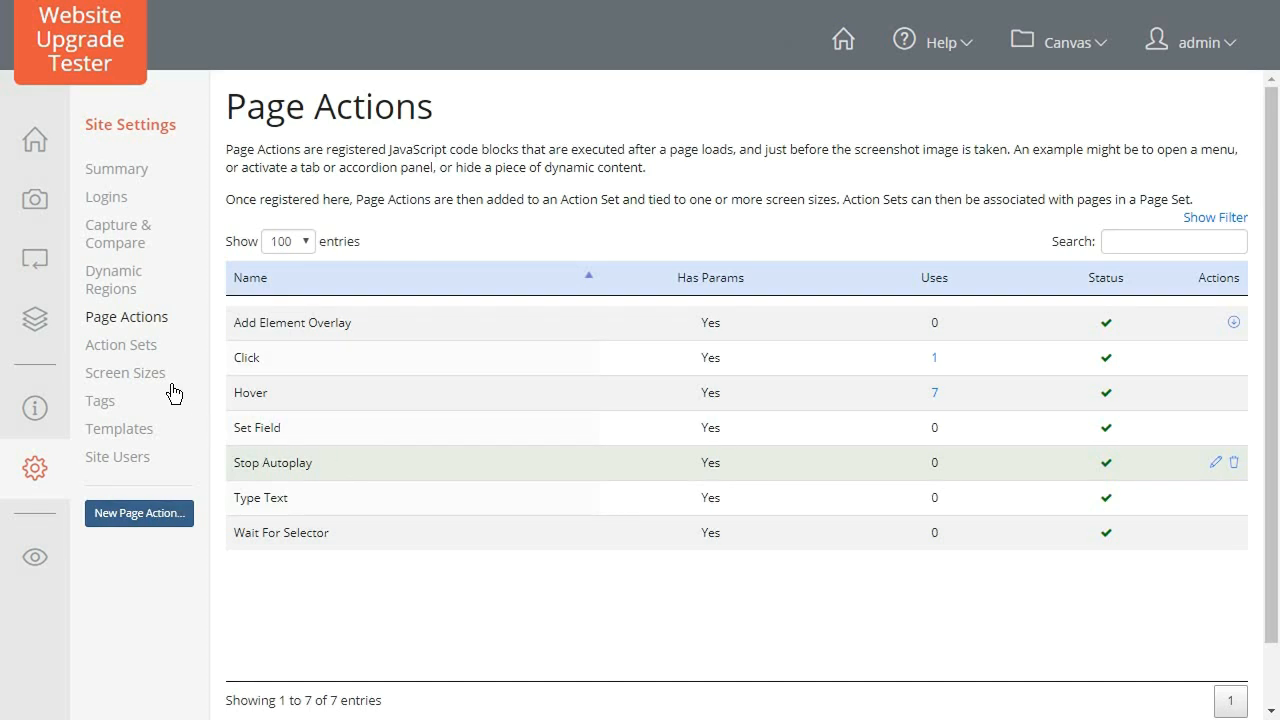
Create an action set named "Stop Autoplay" with the description "Stop HTML5 videos from auto-playing", applied to all pages
left_click(122, 350)
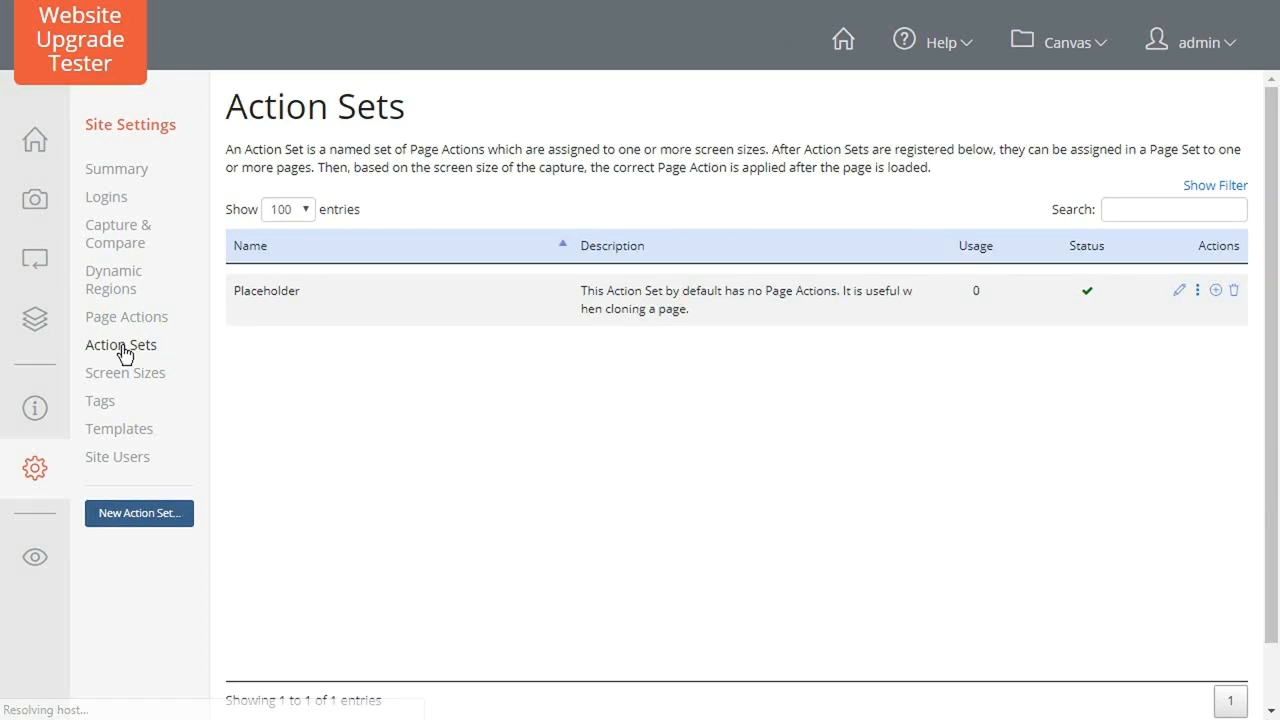
left_click(114, 513)
left_click(506, 168)
type("Stop Autoplay")
left_click(533, 242)
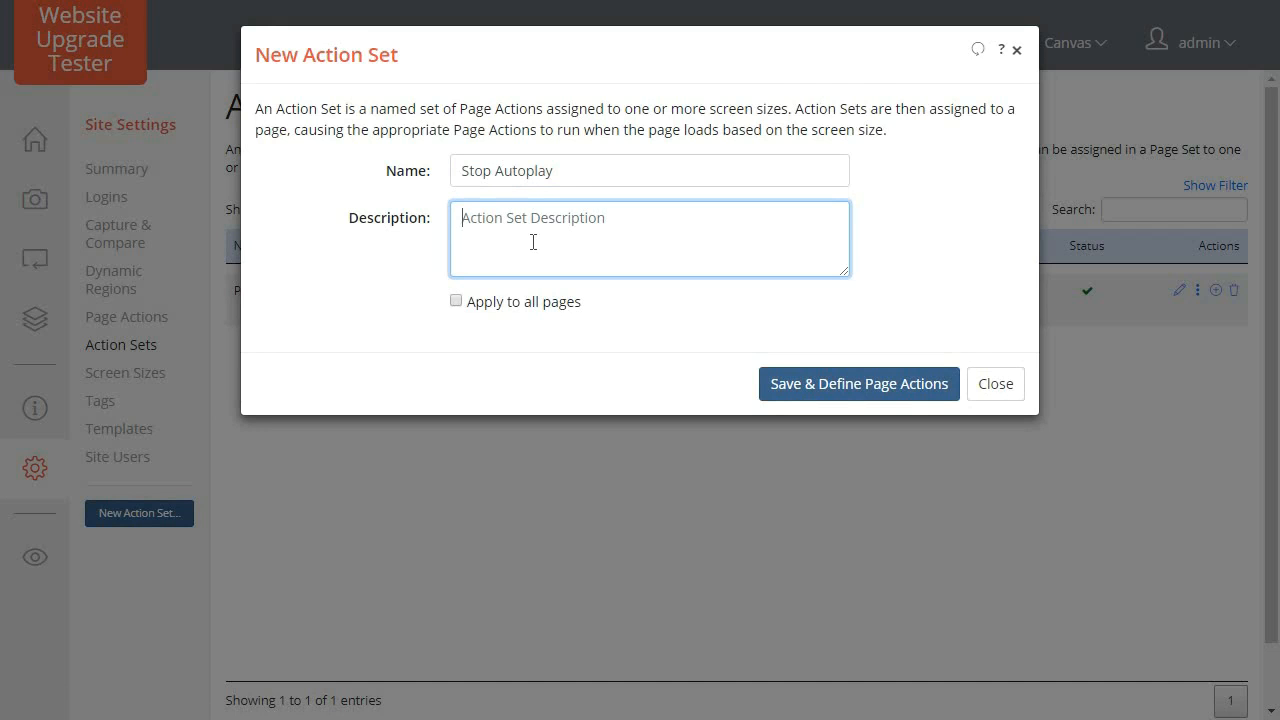
type("Stop HTML5 videos from auto-playing")
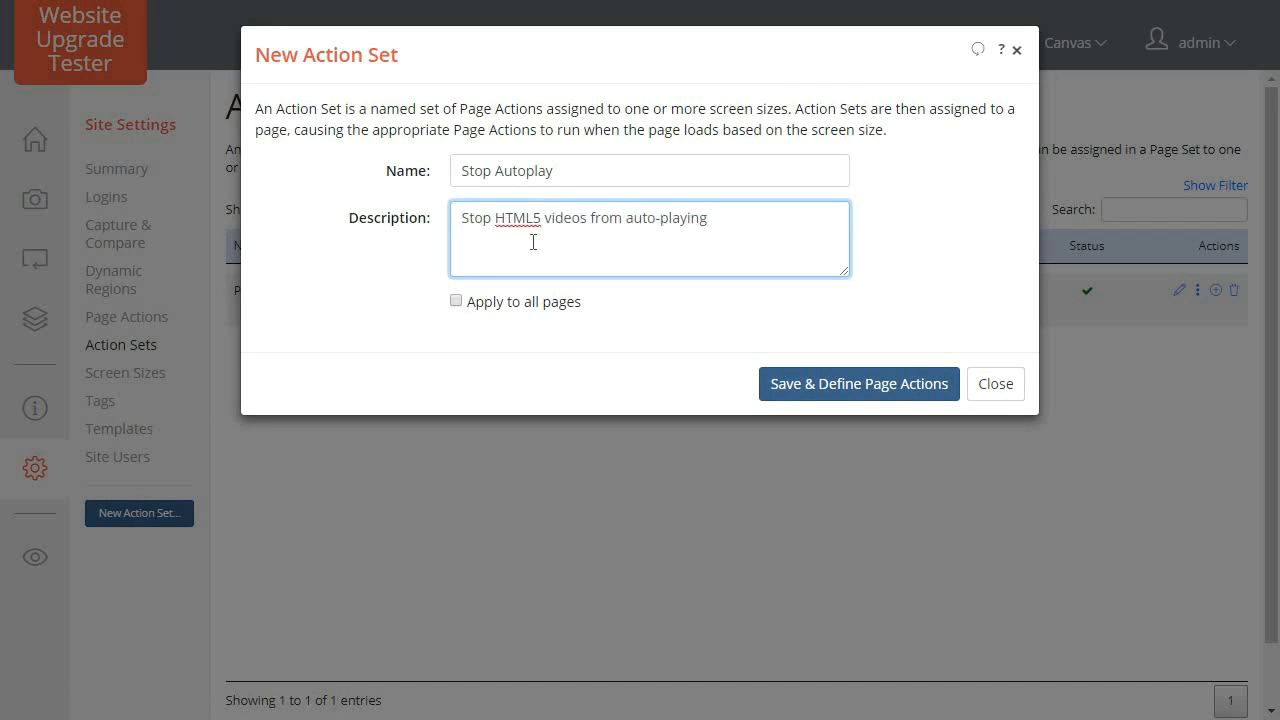
left_click(531, 304)
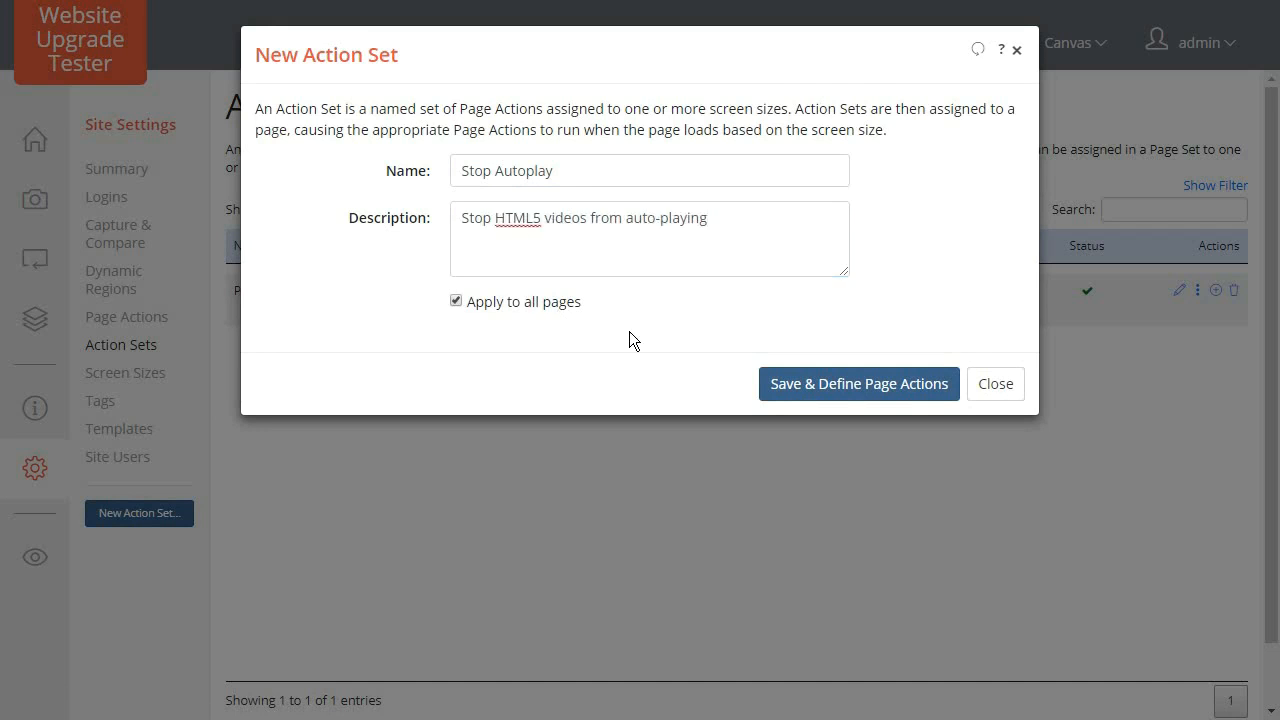
left_click(803, 382)
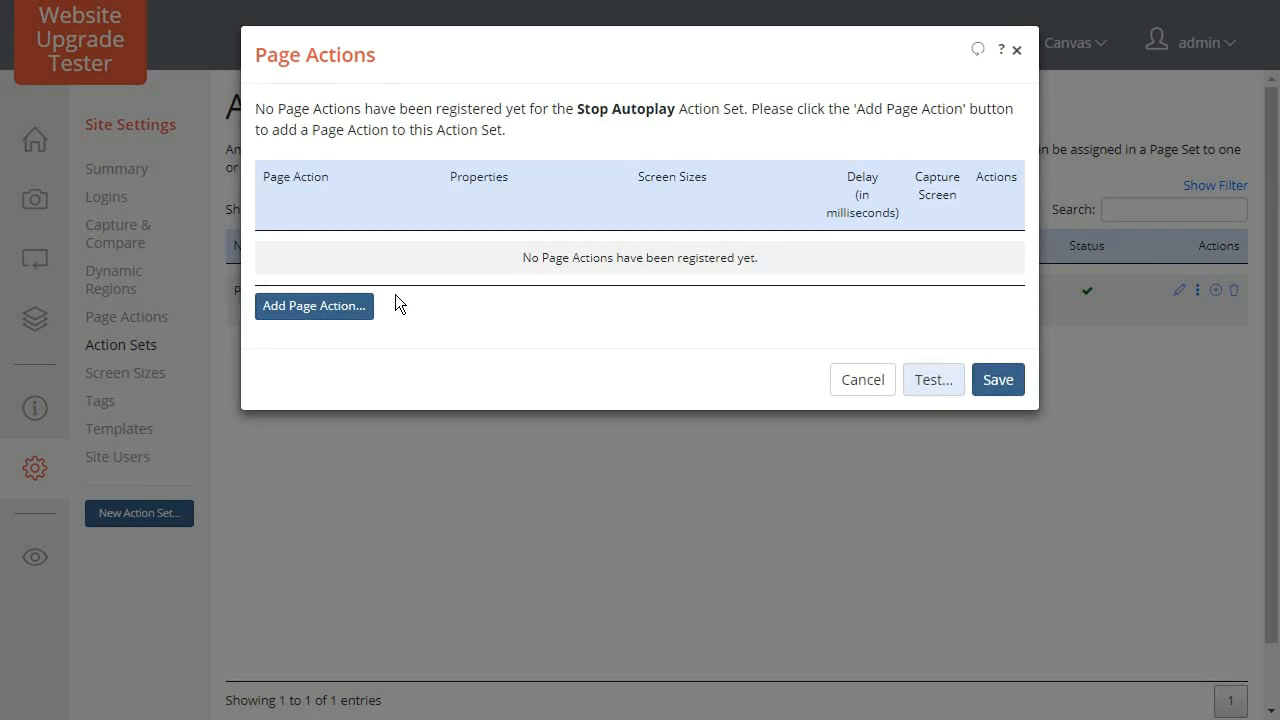
Bind the Stop Autoplay page action with a 300 ms delay, selector video and color yellow, and save the action set
left_click(325, 312)
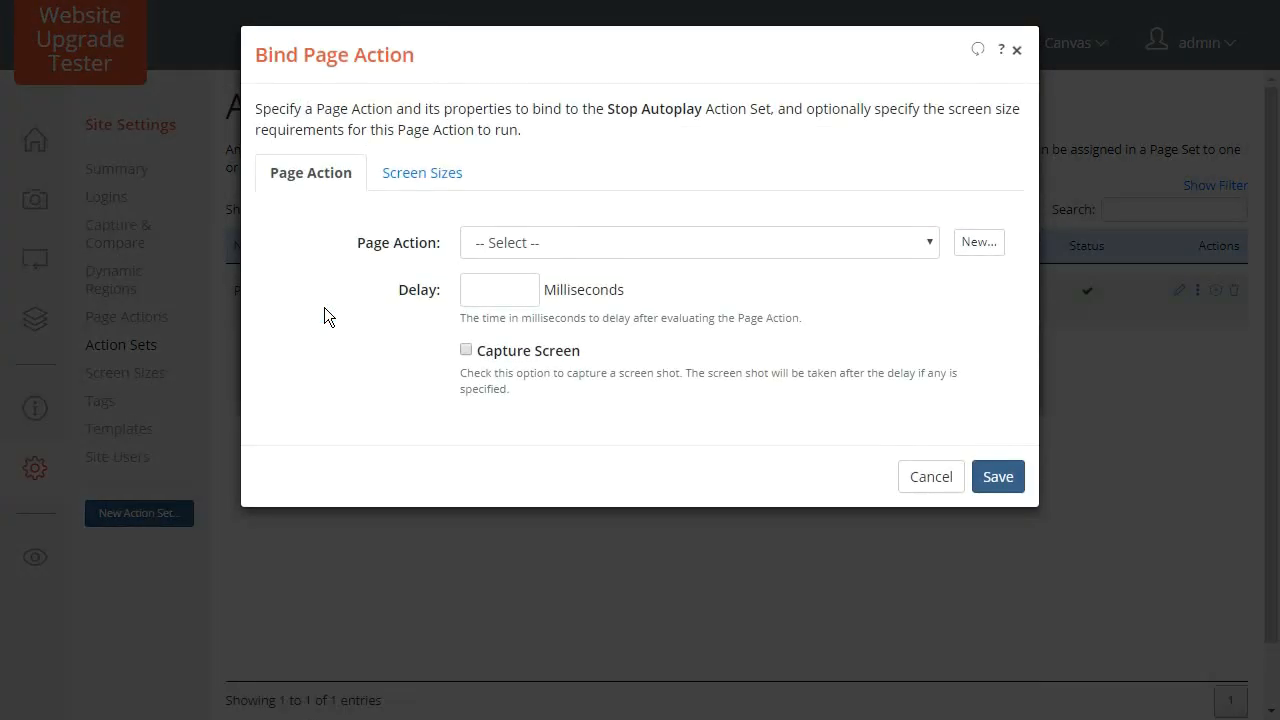
left_click(524, 240)
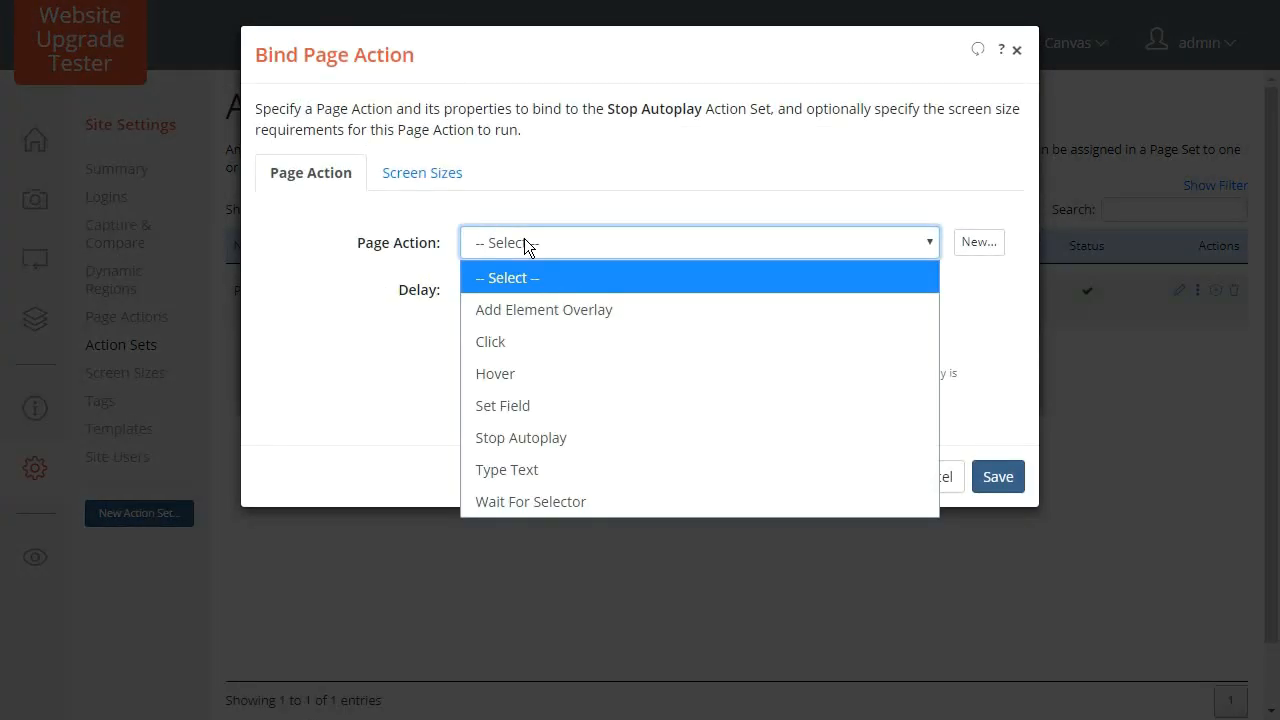
left_click(551, 435)
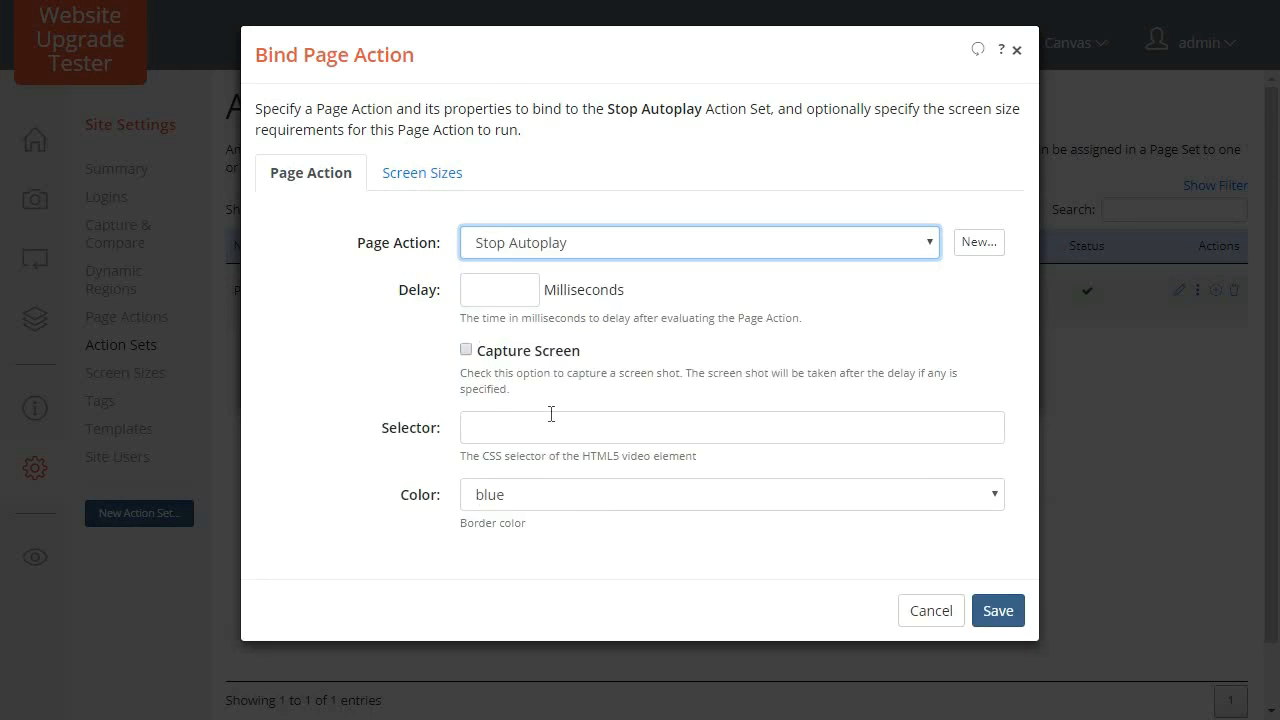
left_click(515, 286)
type("300")
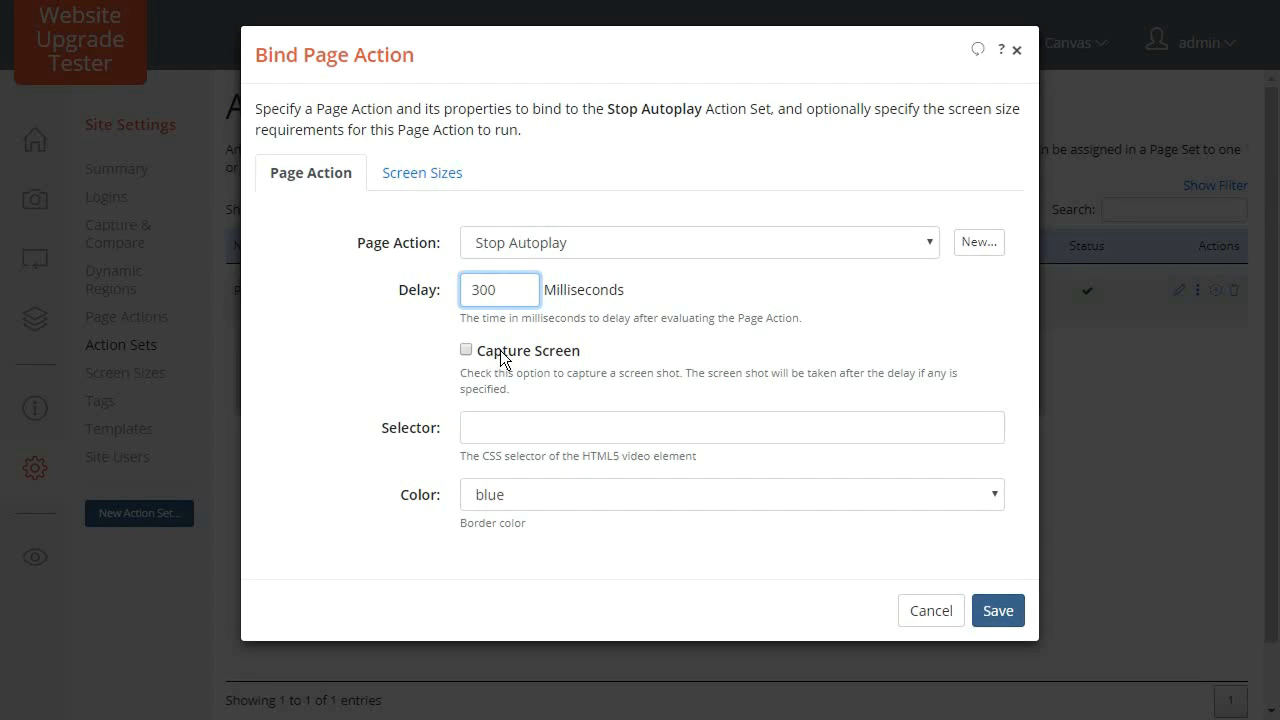
left_click(521, 430)
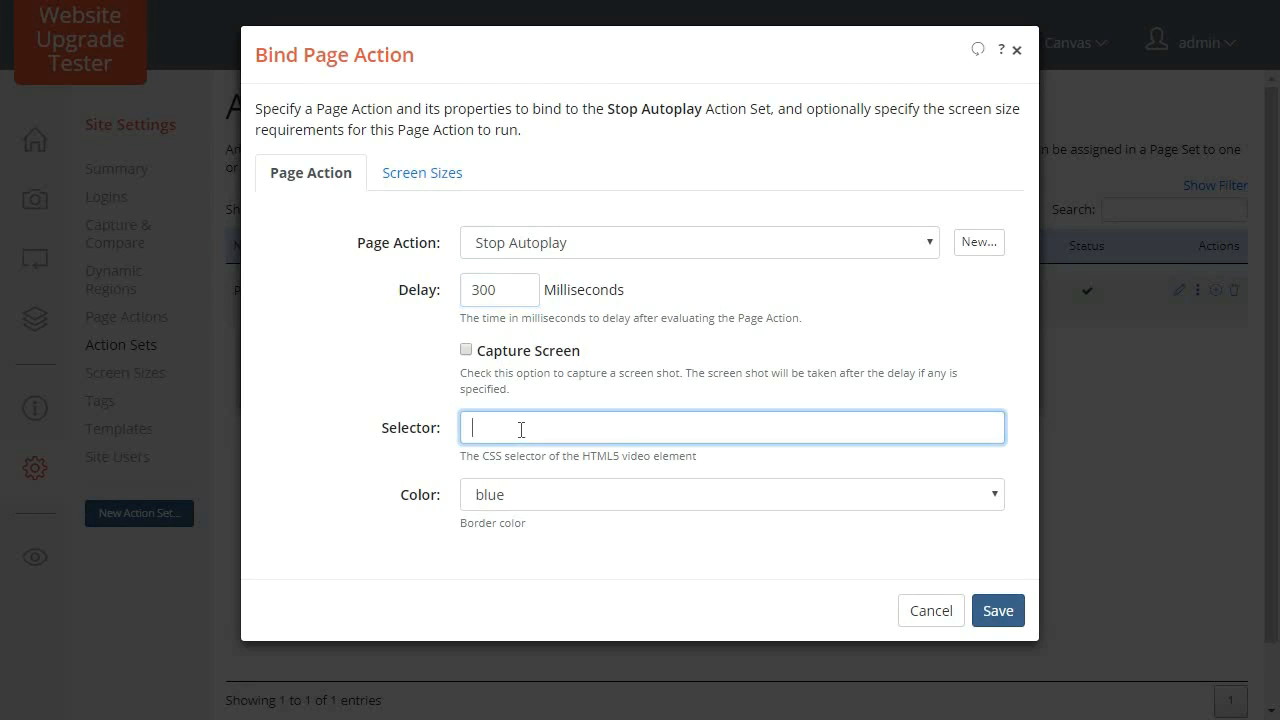
type("video")
left_click(513, 494)
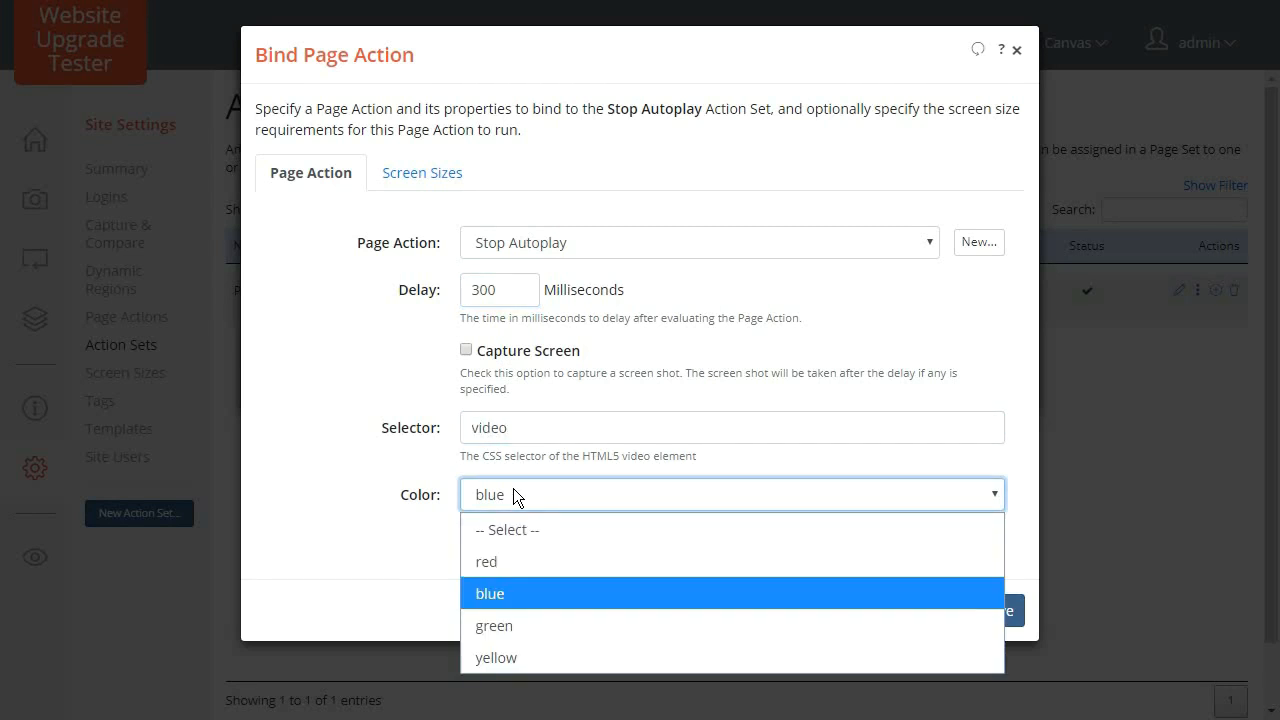
left_click(512, 651)
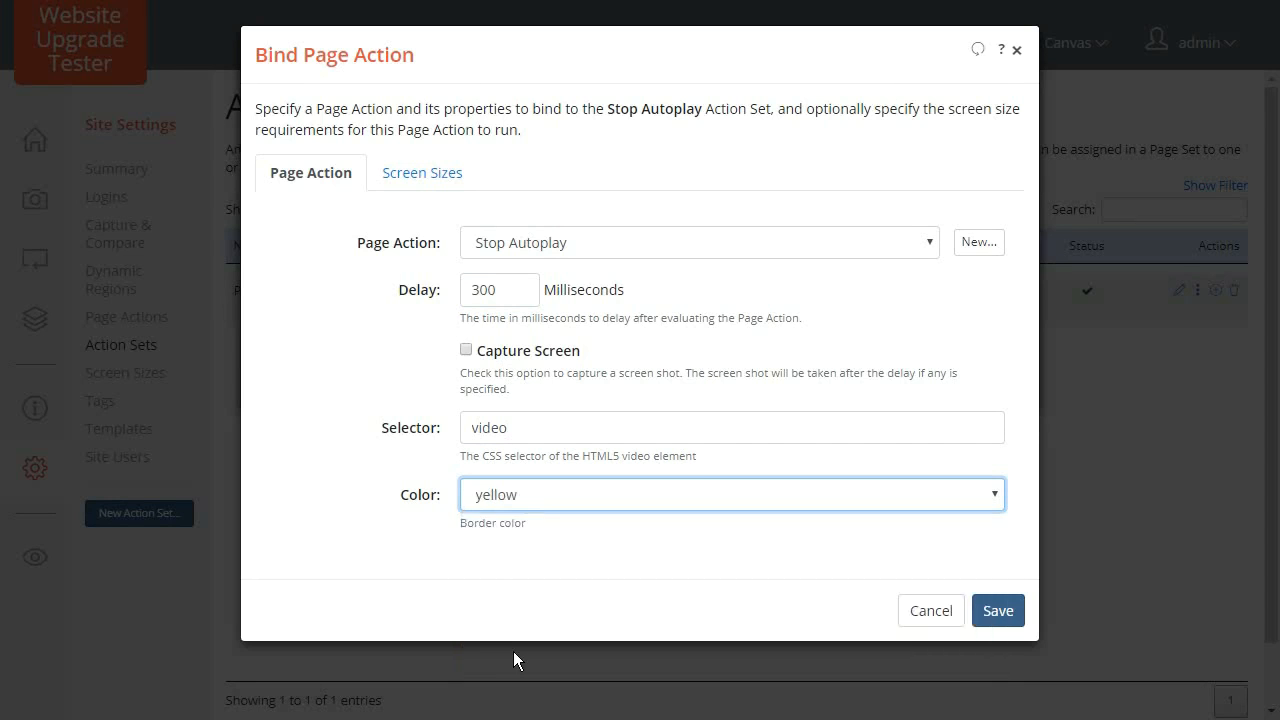
left_click(997, 611)
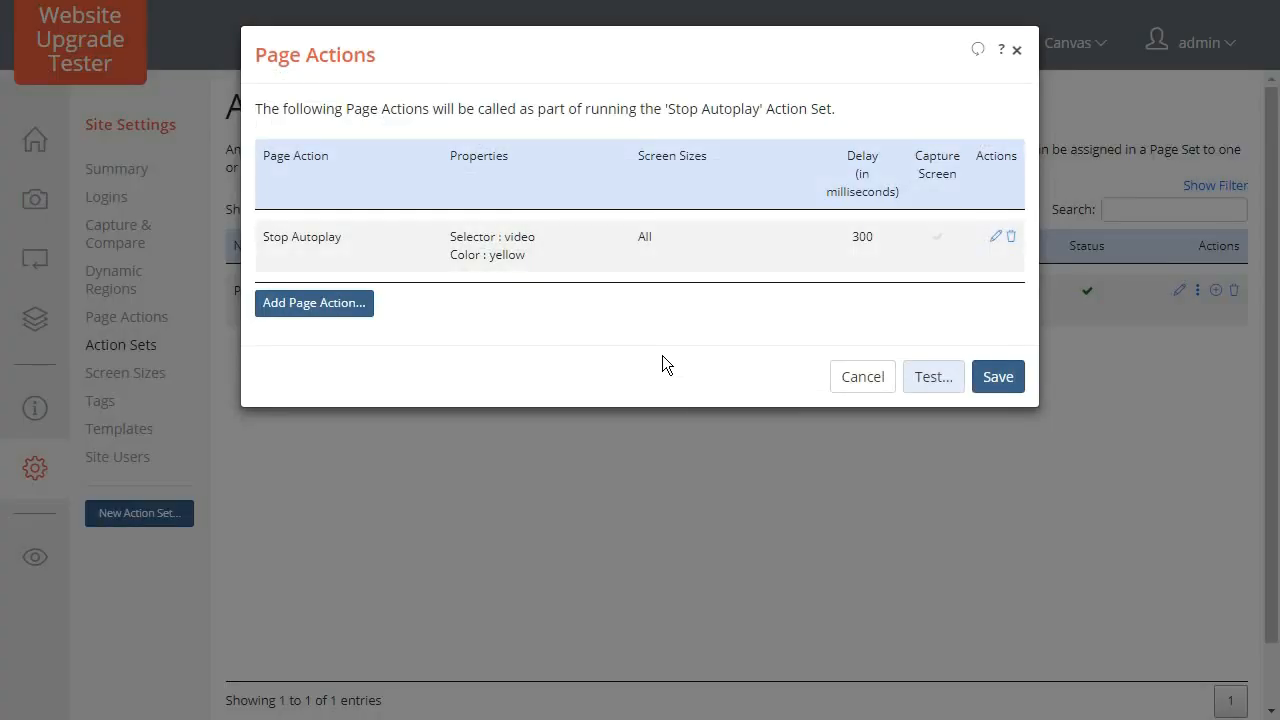
left_click(997, 377)
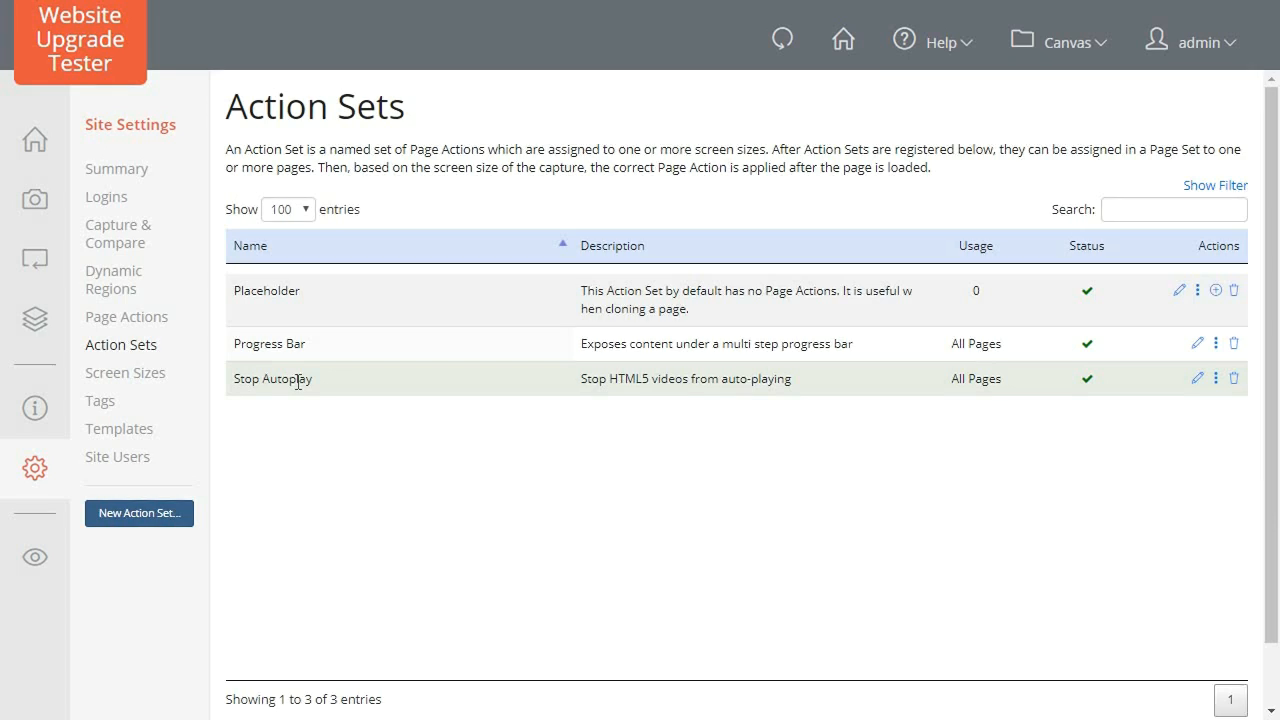
Open the differences of comparison run Combined Run #1 and filter the results by "404-3-dynamic"
left_click(36, 262)
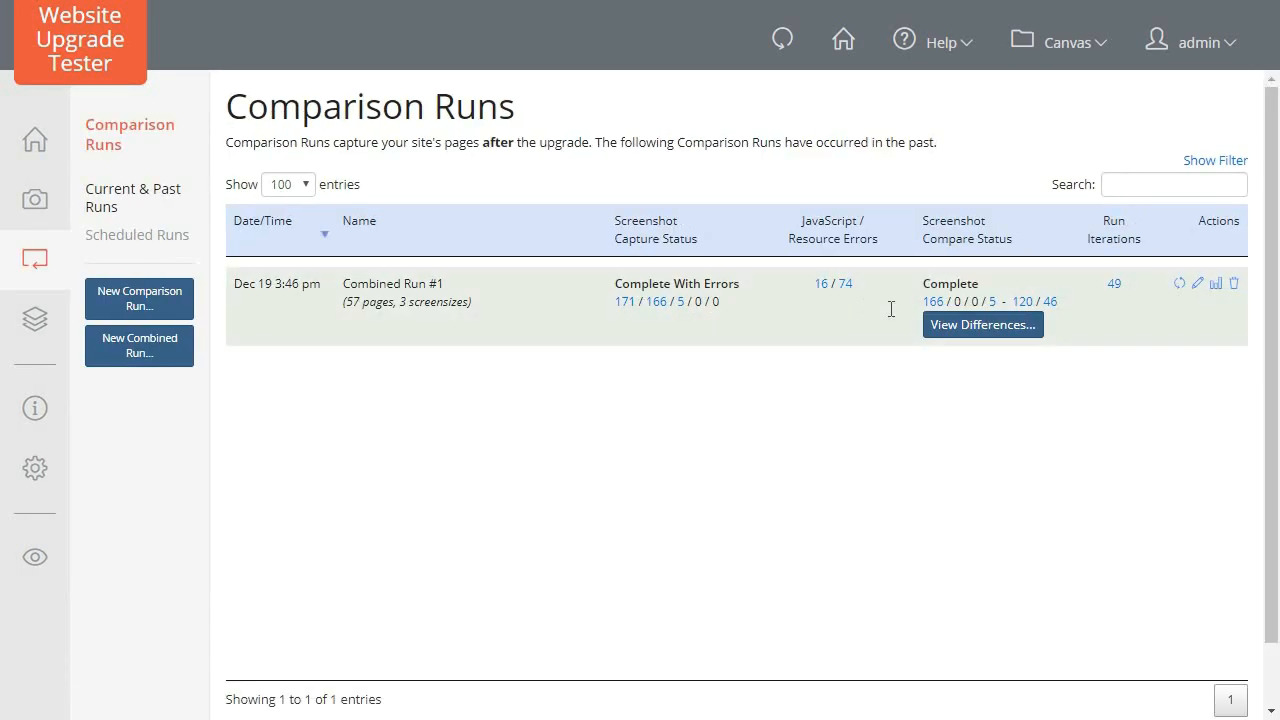
left_click(978, 330)
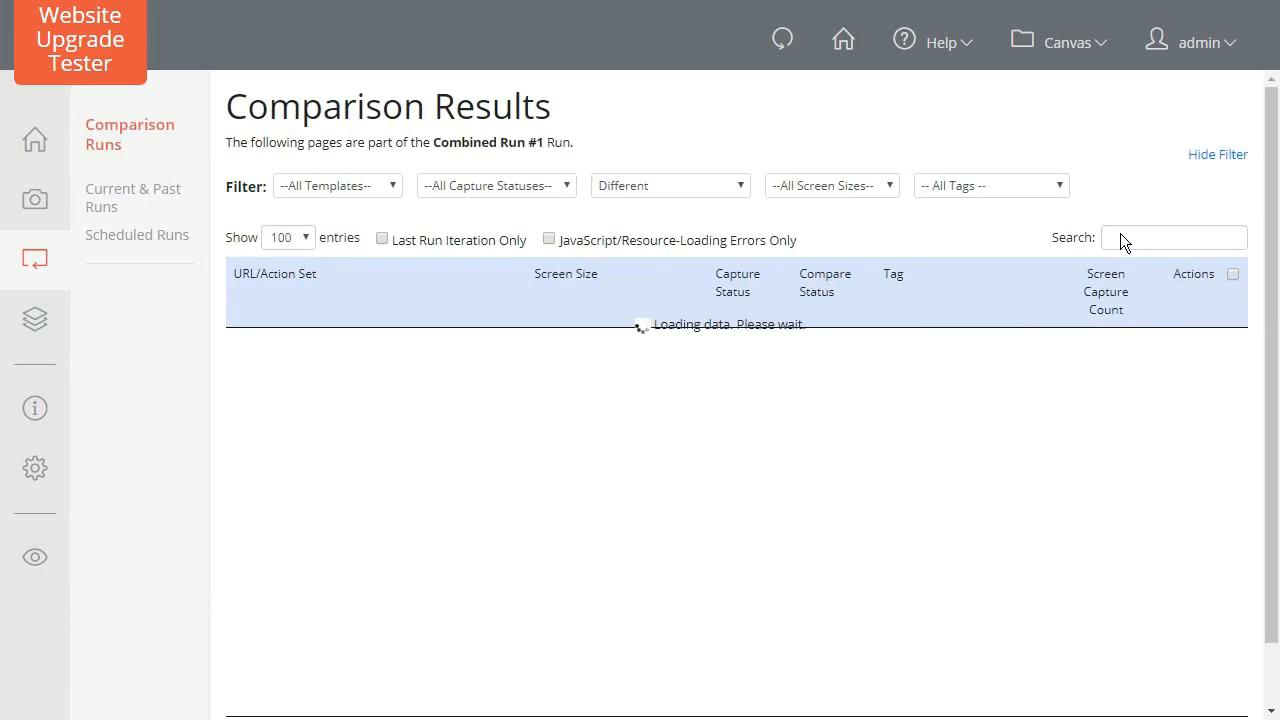
left_click(1118, 236)
type("404-")
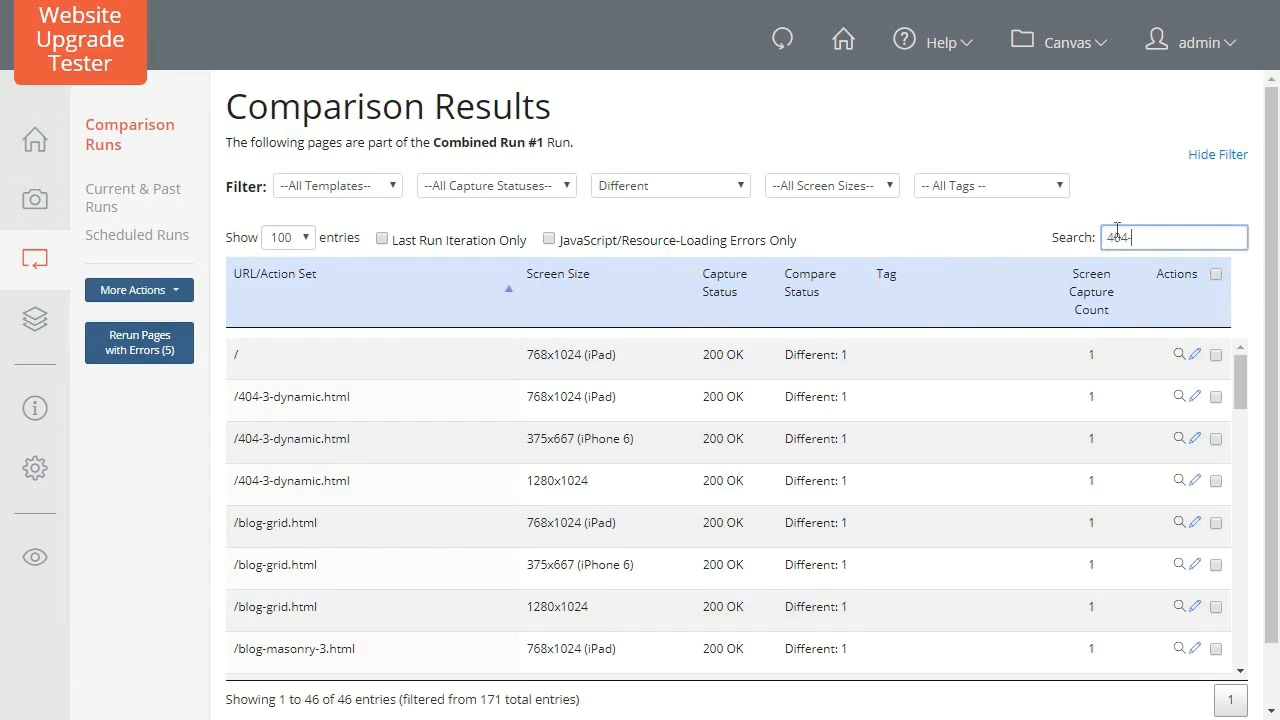
type("3-dynamic")
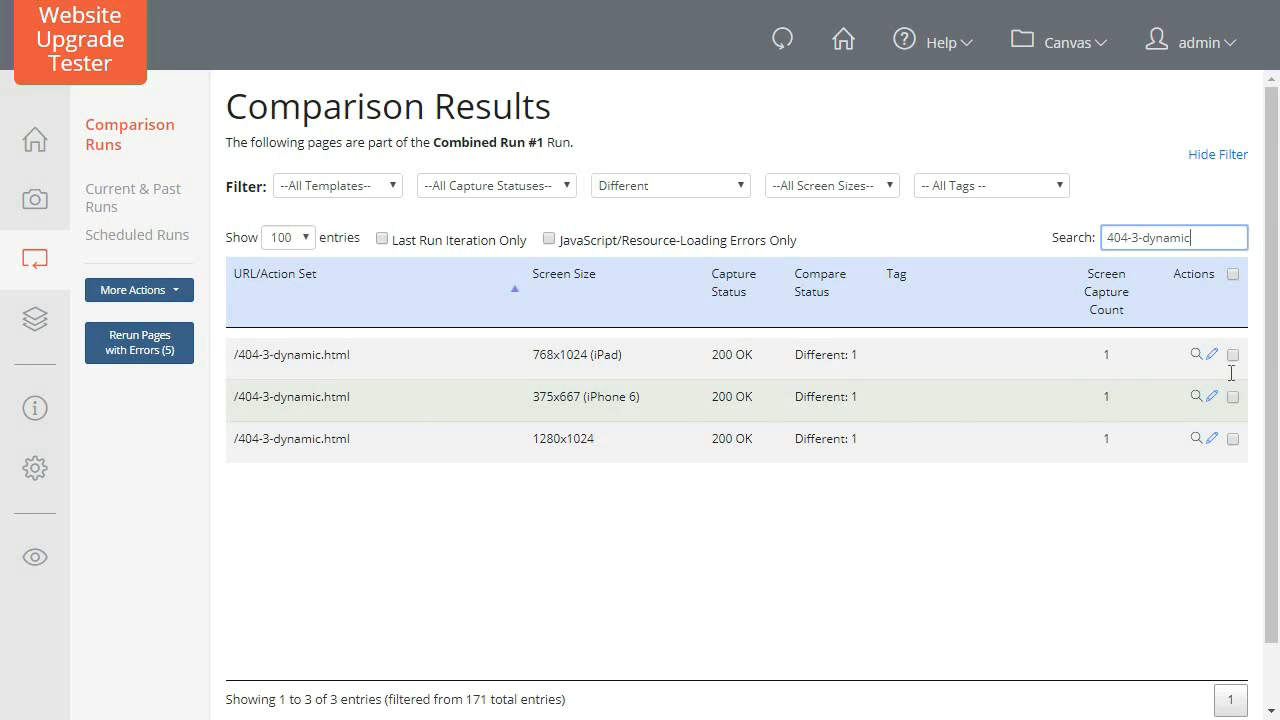
Rerun all the filtered 404-3-dynamic results with baseline captures, comparison captures and image comparisons
left_click(1233, 276)
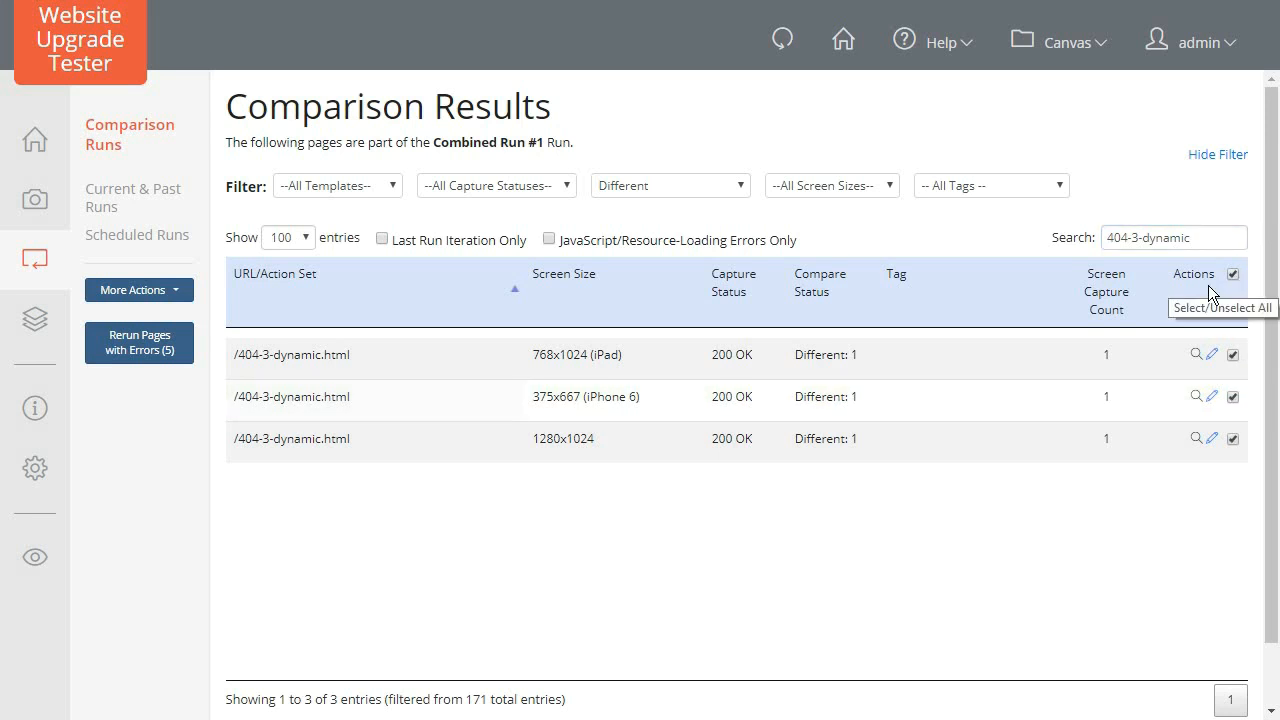
left_click(145, 292)
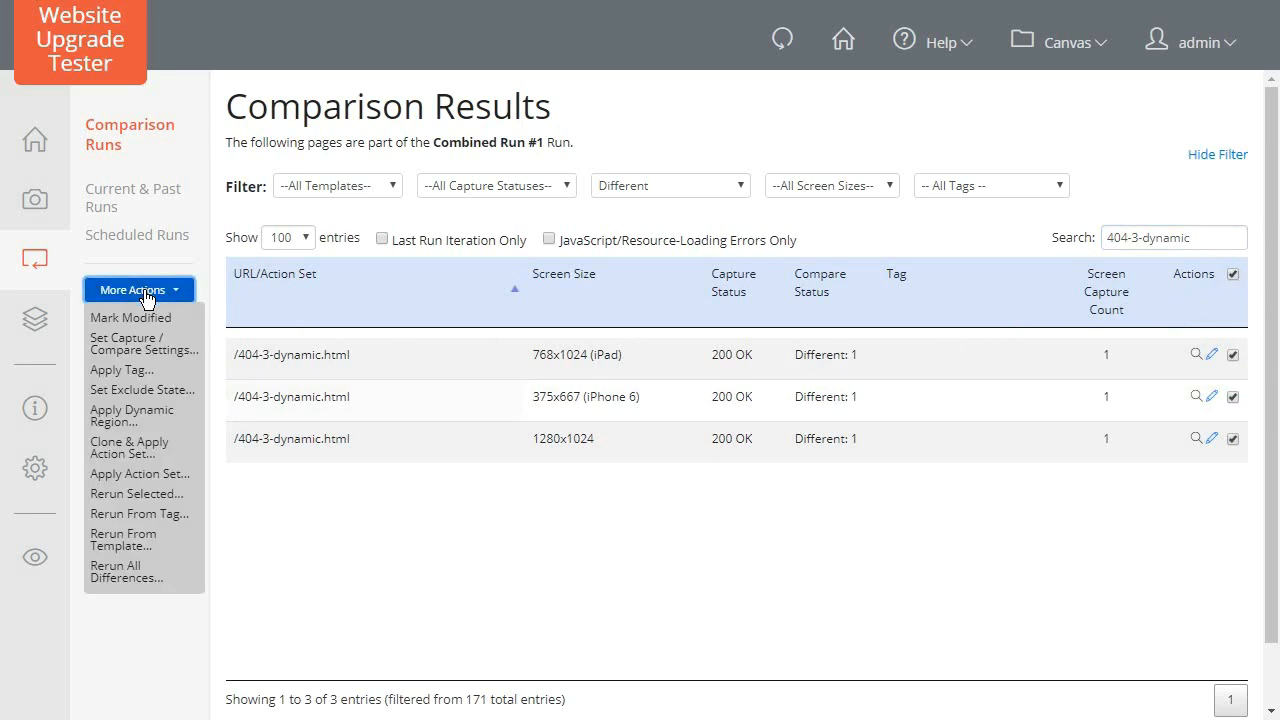
left_click(131, 494)
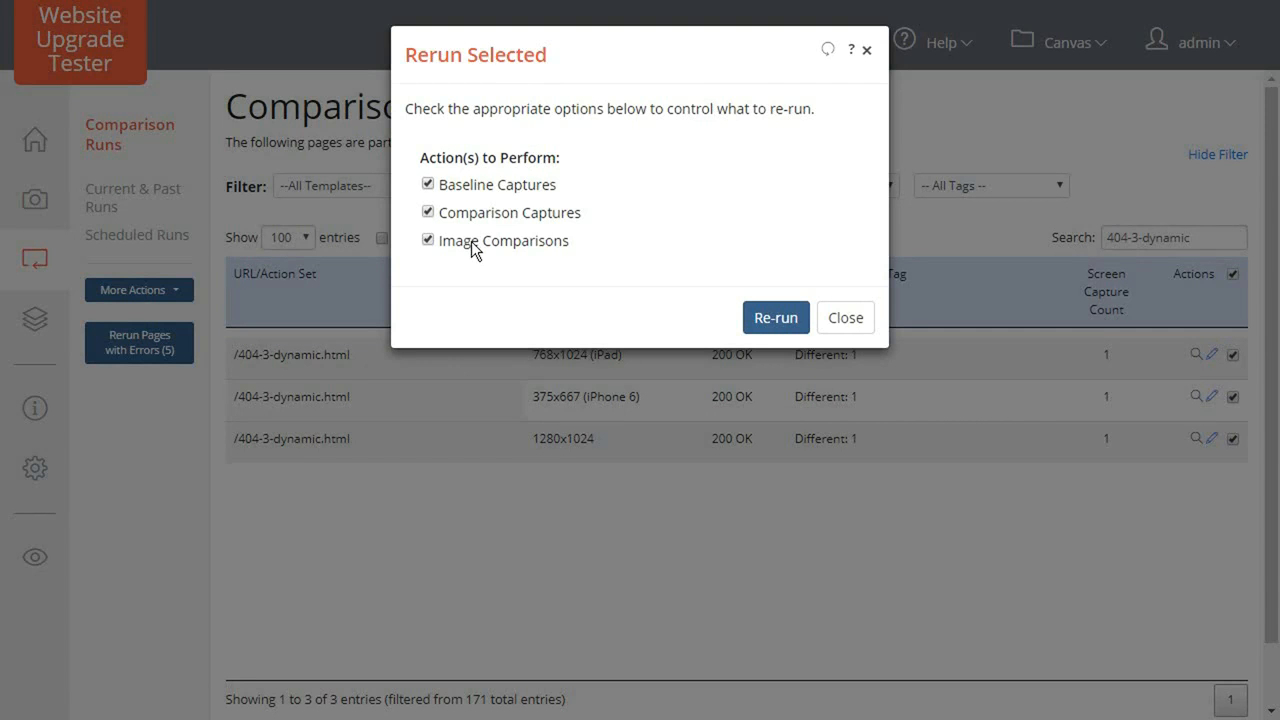
left_click(769, 330)
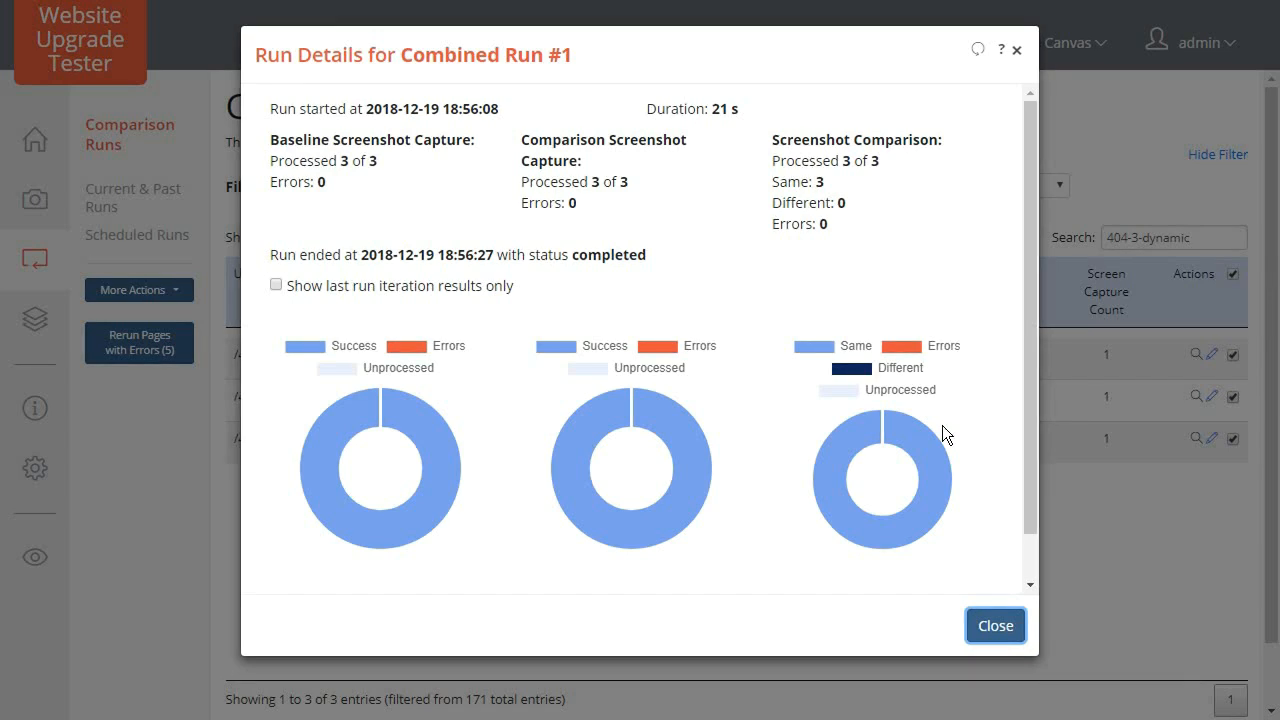
Close the run details, filter the results to all compare statuses, and inspect the 768x1024 (iPad) comparison of /404-3-dynamic.html
left_click(995, 628)
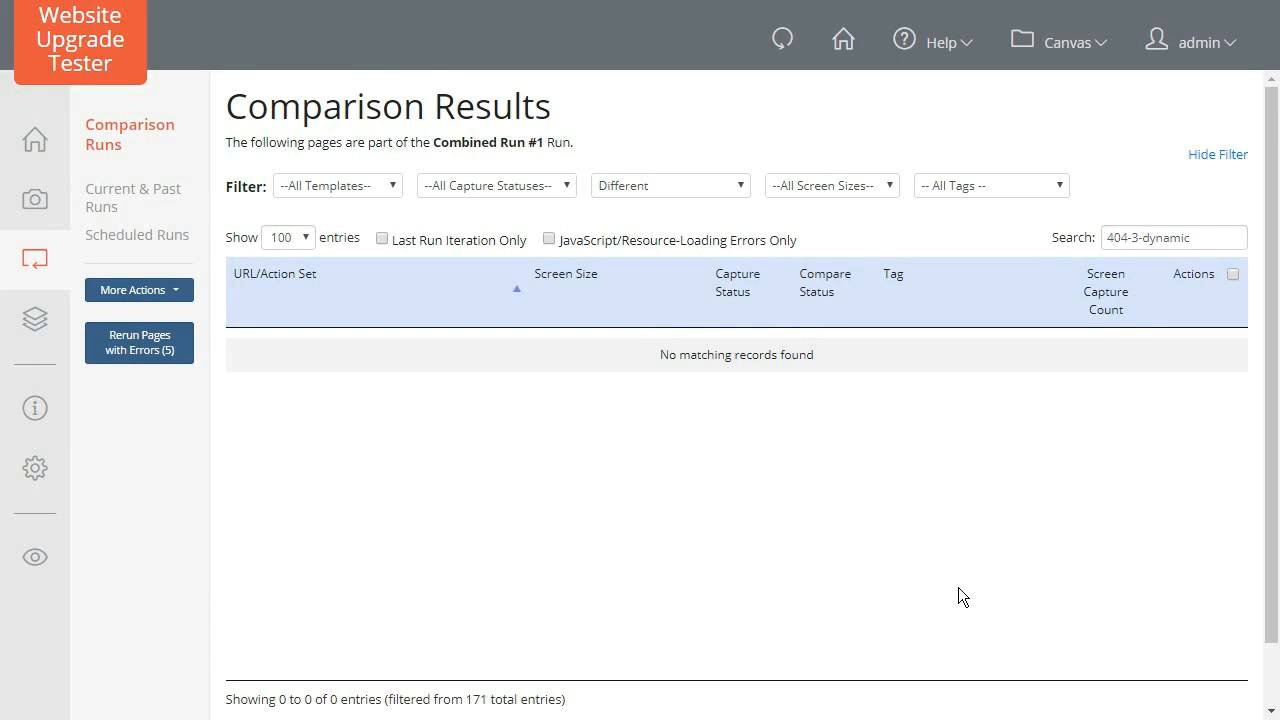
left_click(659, 183)
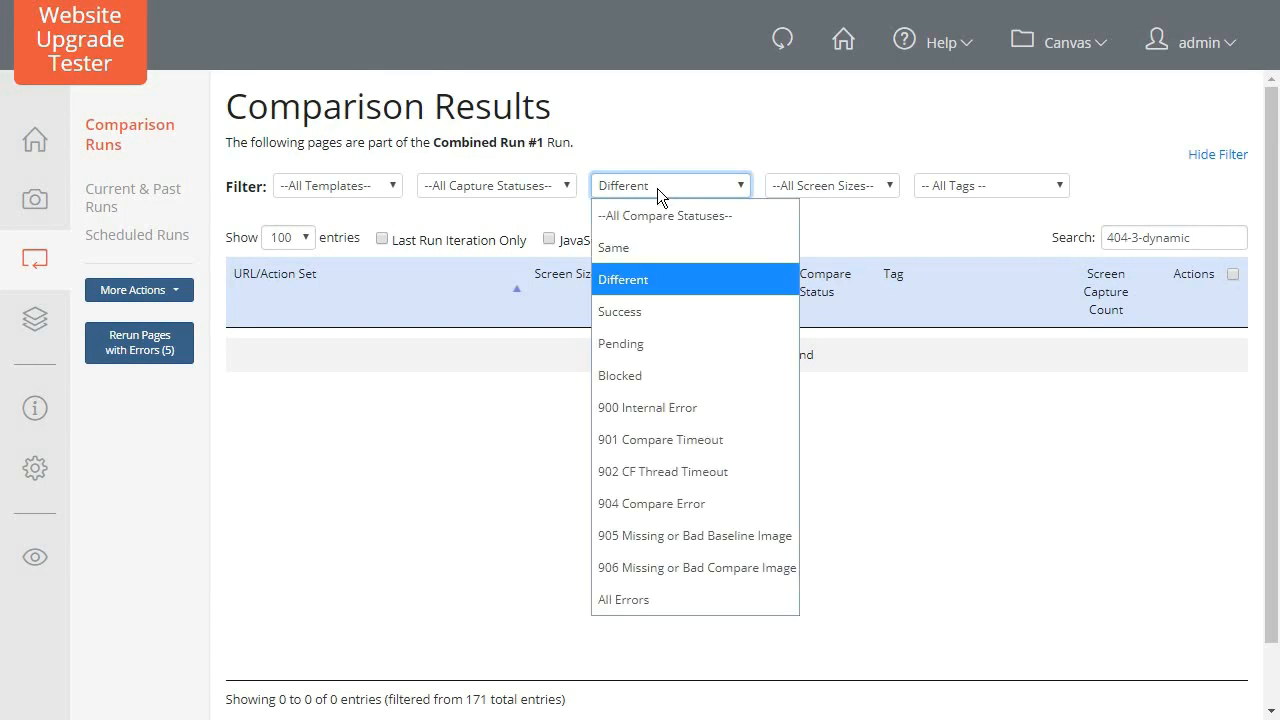
left_click(653, 217)
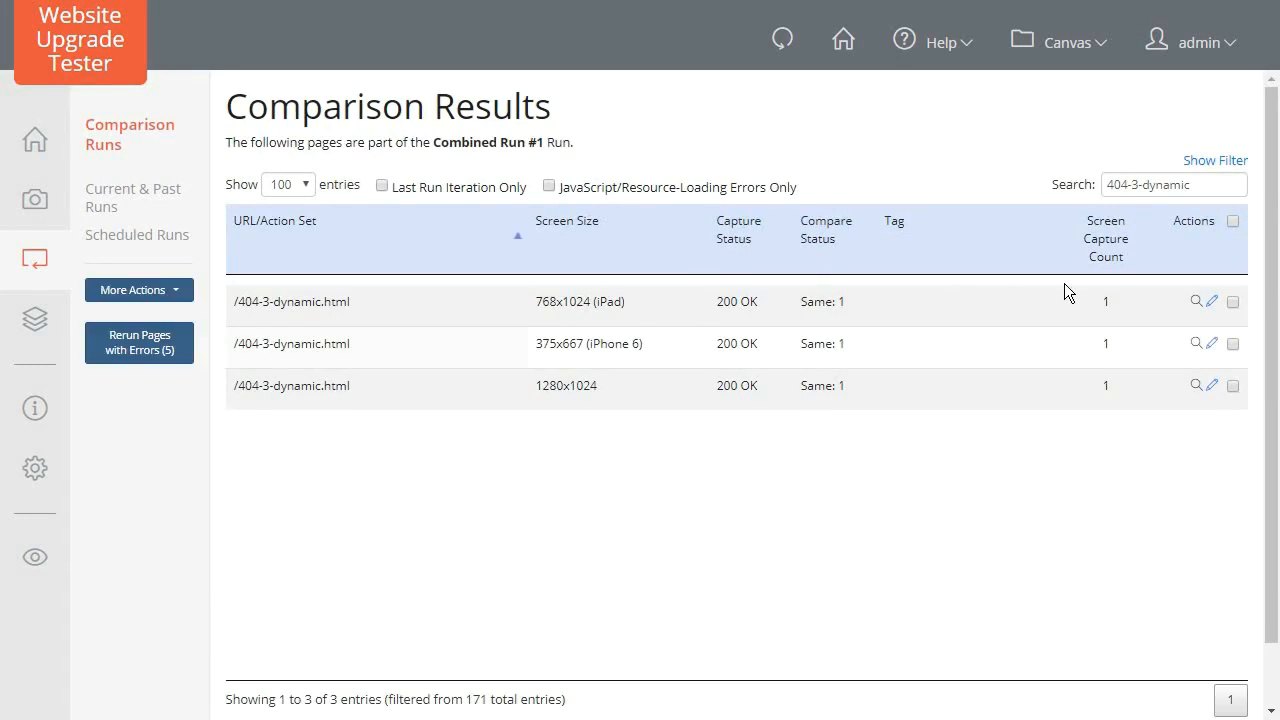
left_click(1196, 302)
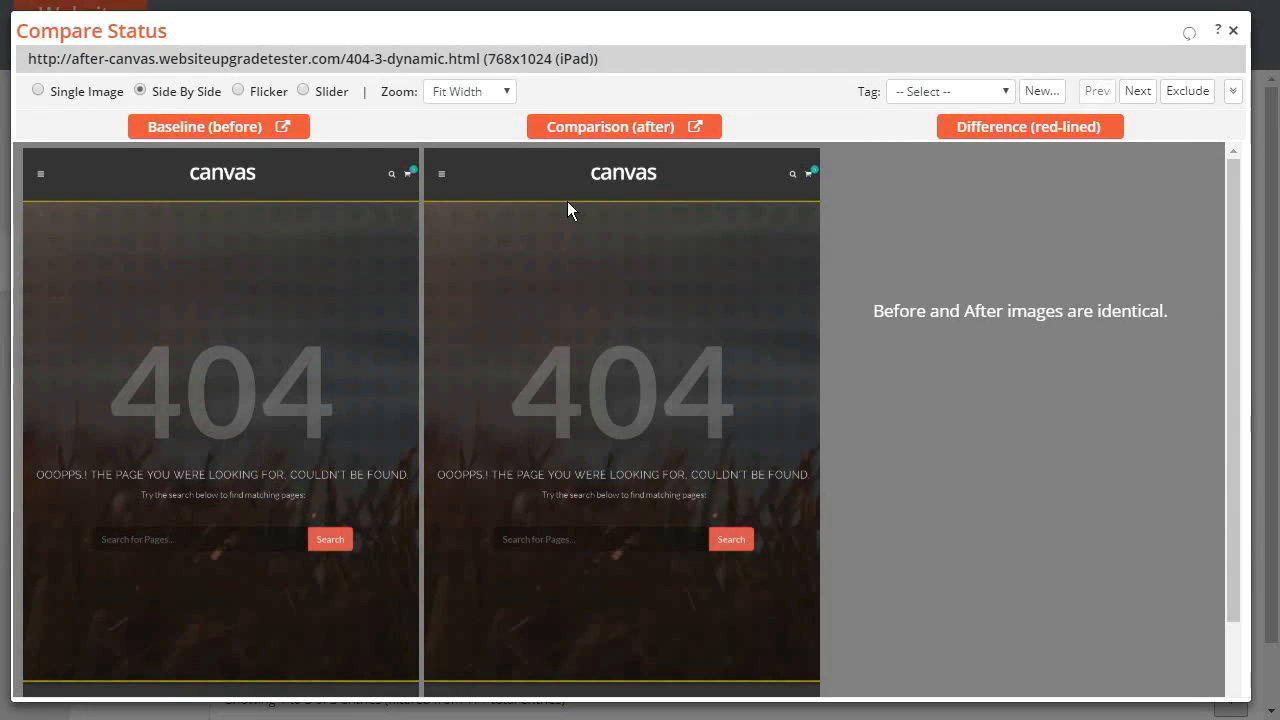
left_click(1233, 30)
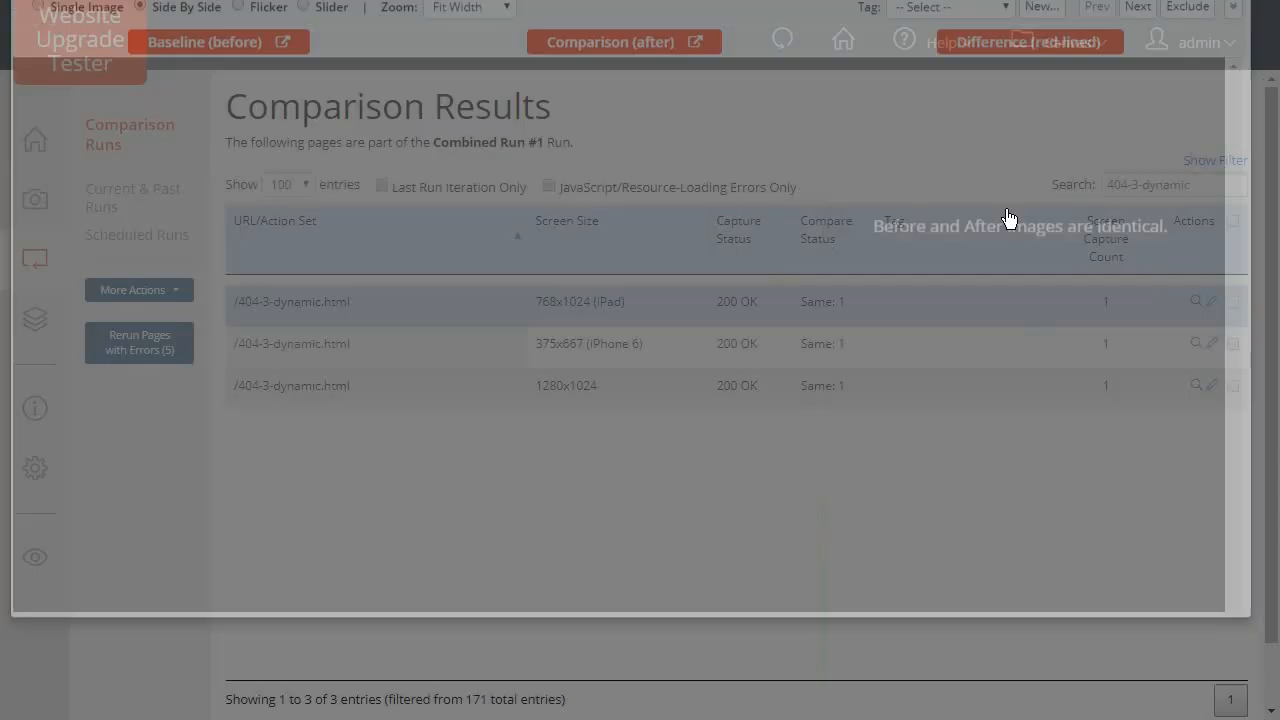
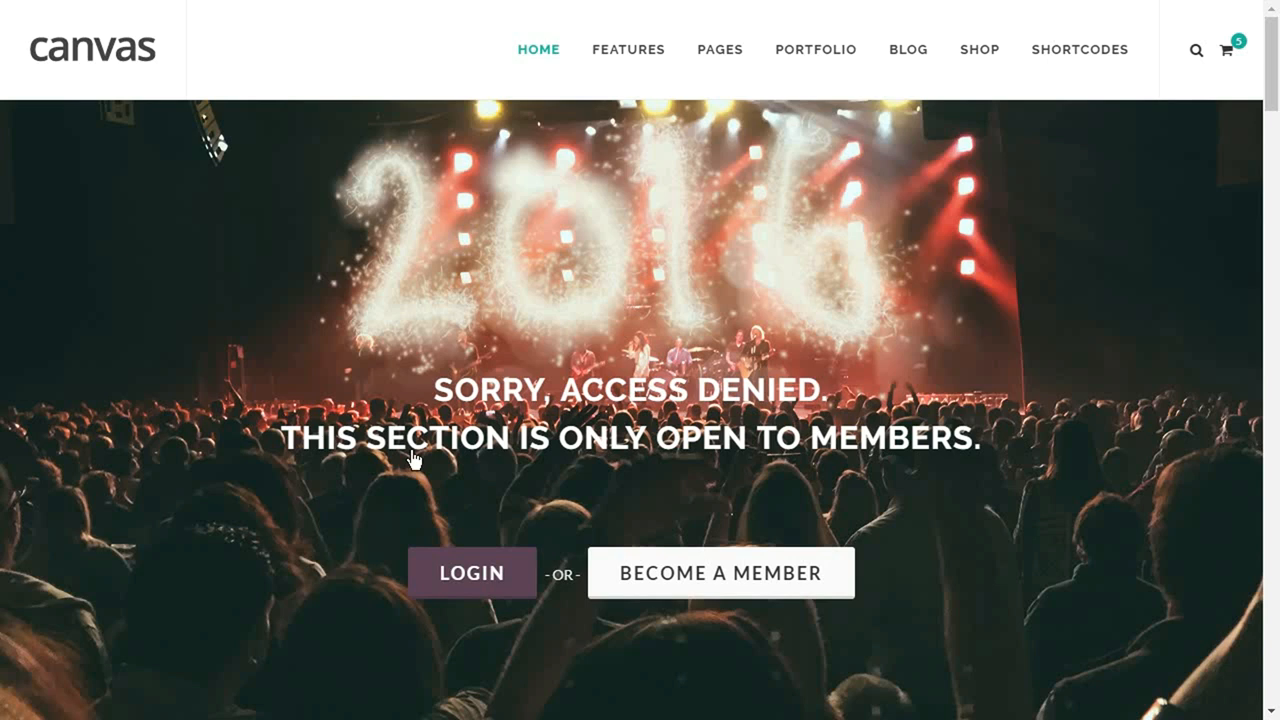
Examine the baseline screenshots of the members-only pages, from locations.html at 1280x1024 through sessions.html at 375x667 (iPhone 6)
key("ctrl+w")
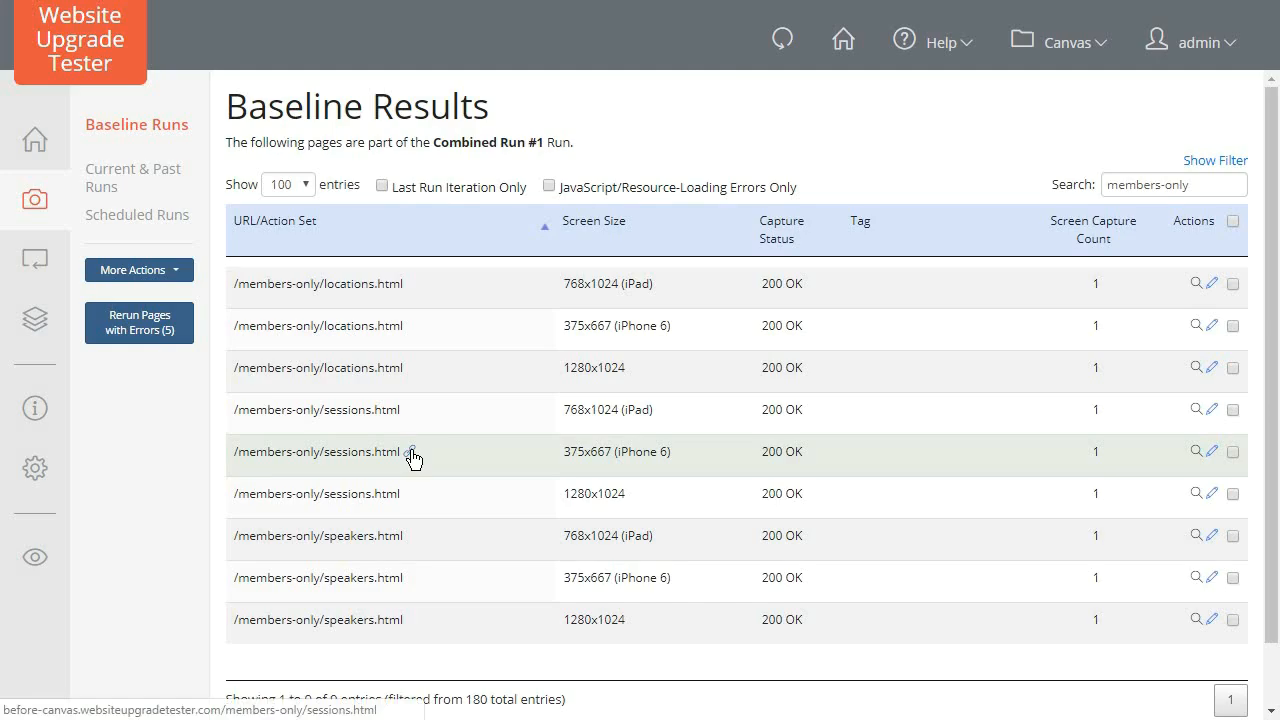
left_click(1196, 368)
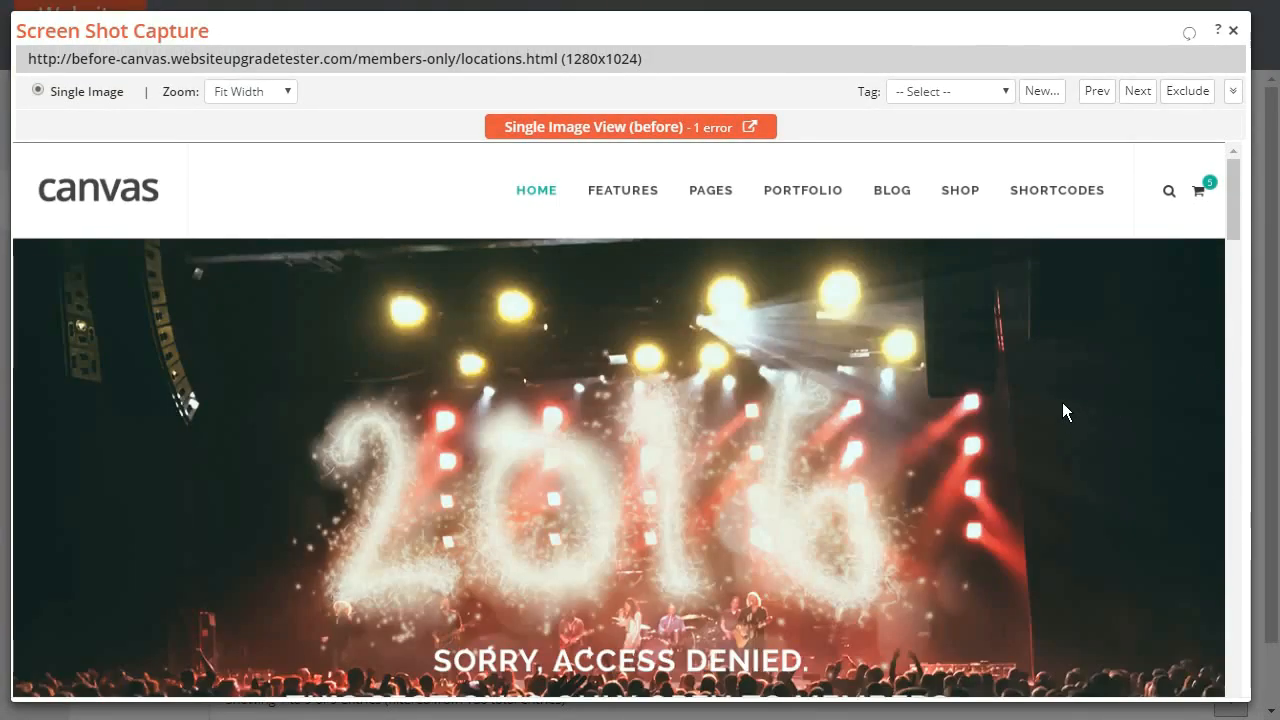
scroll(1066, 389, "down", 2)
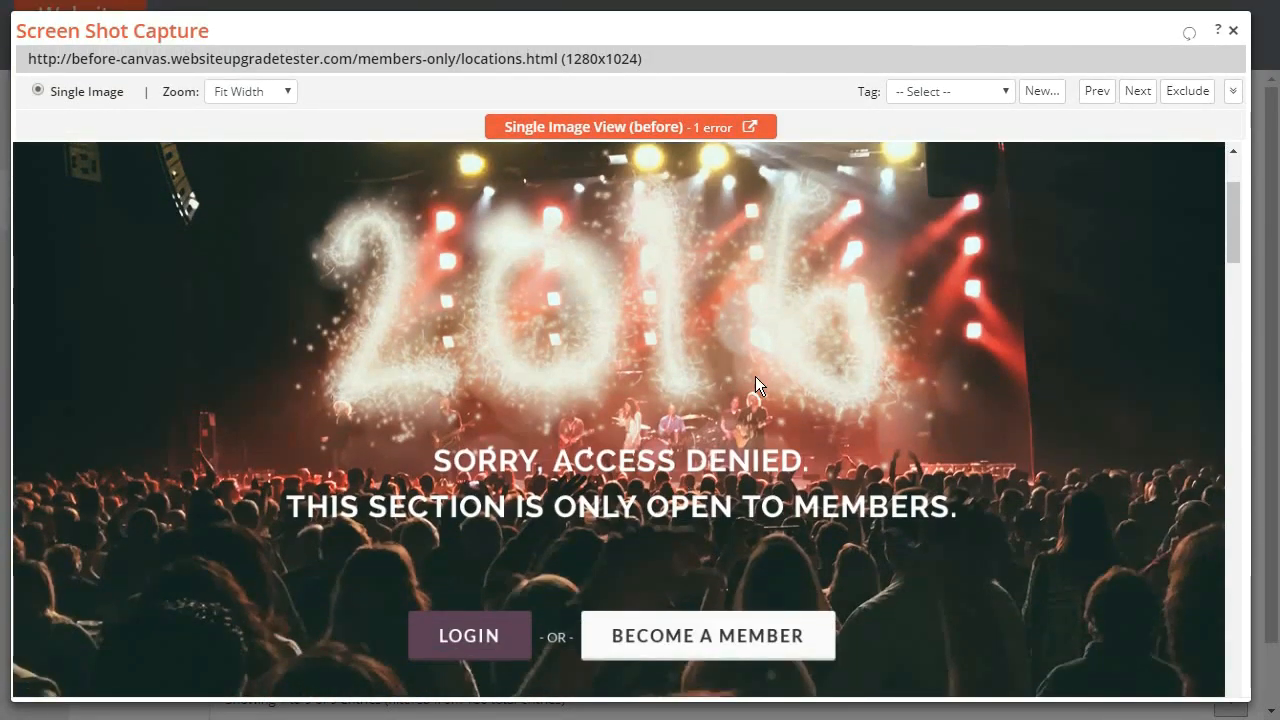
left_click(1137, 95)
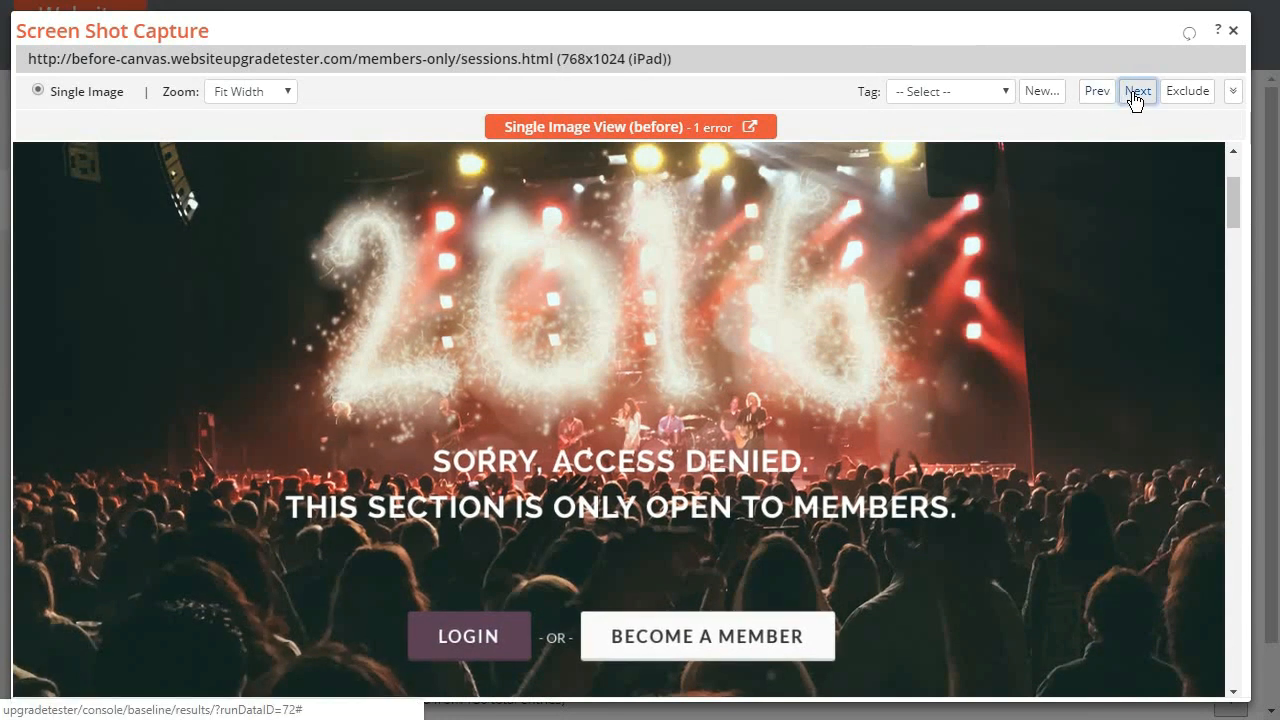
left_click(1136, 95)
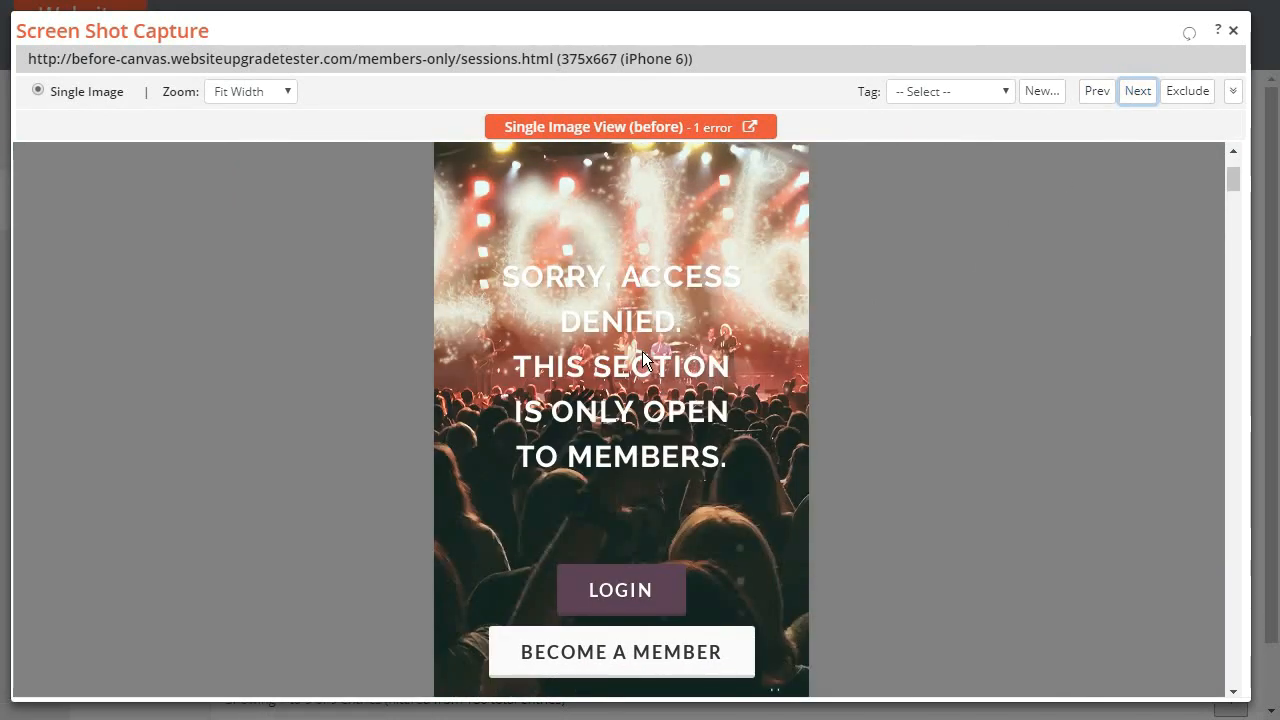
left_click(1234, 33)
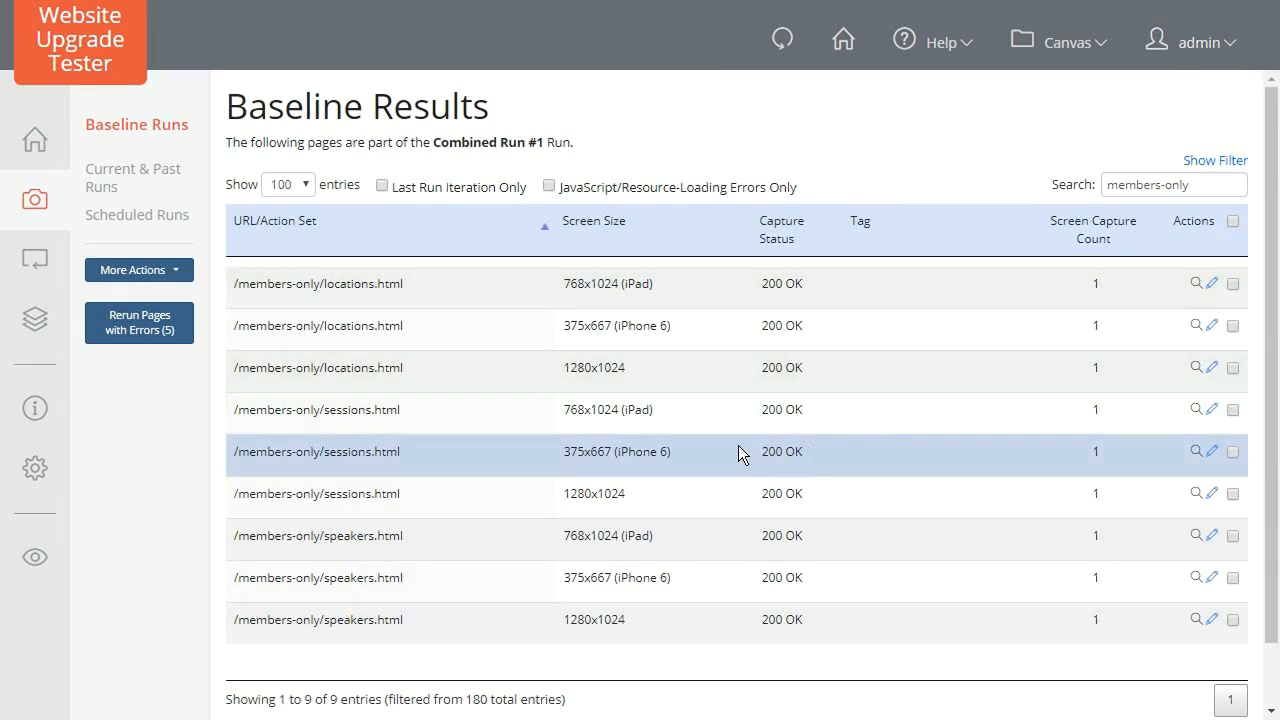
Create and save a new active tag named "Access Denied" in the site settings
left_click(35, 475)
left_click(101, 403)
left_click(134, 513)
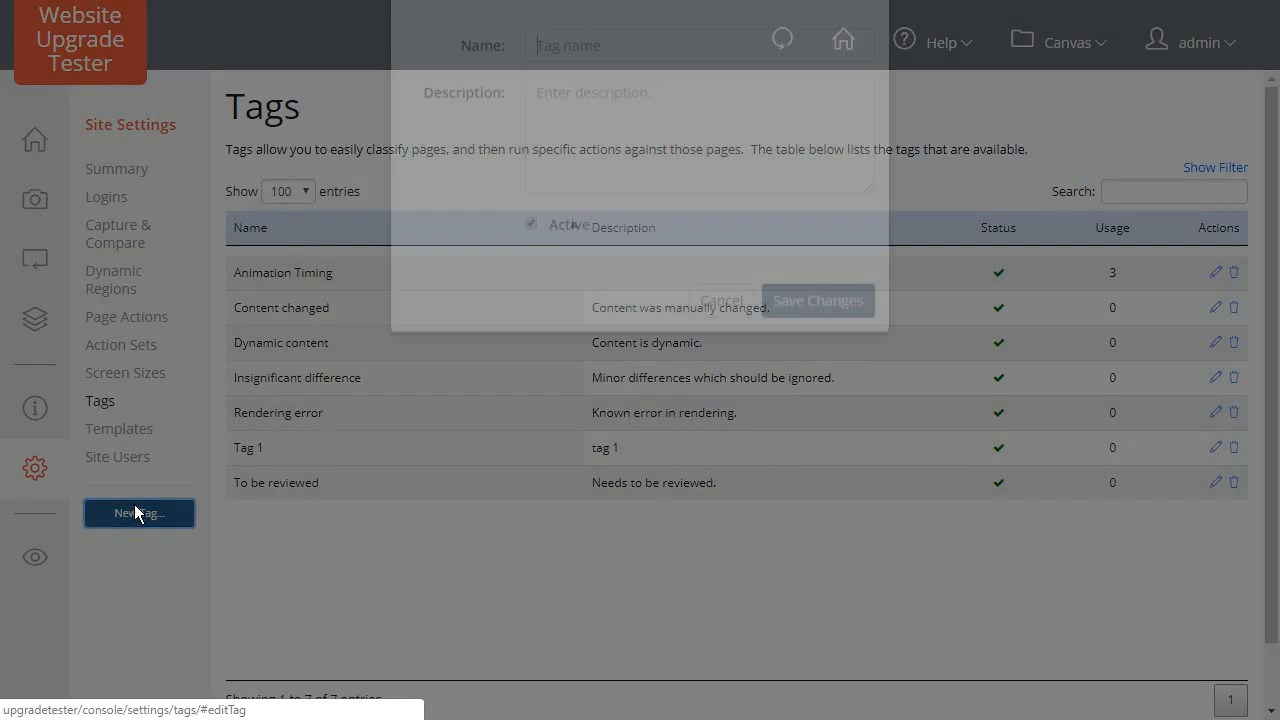
type("Access Denied")
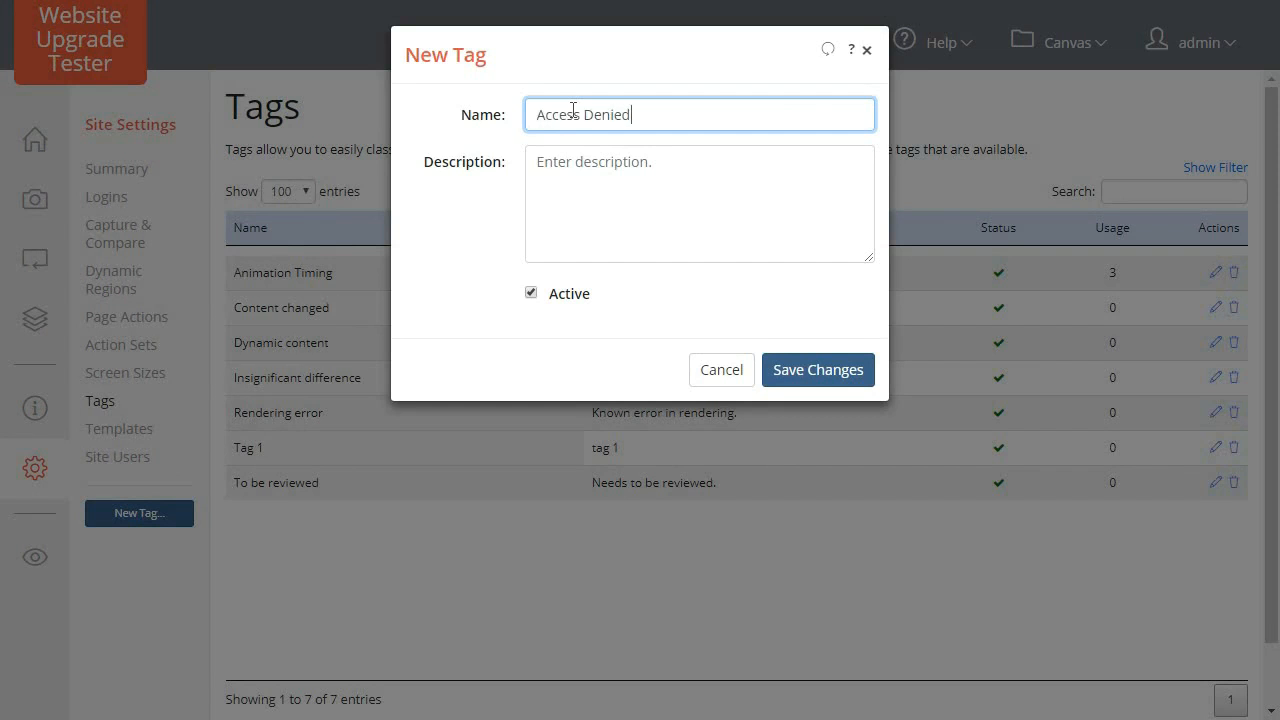
left_click(822, 378)
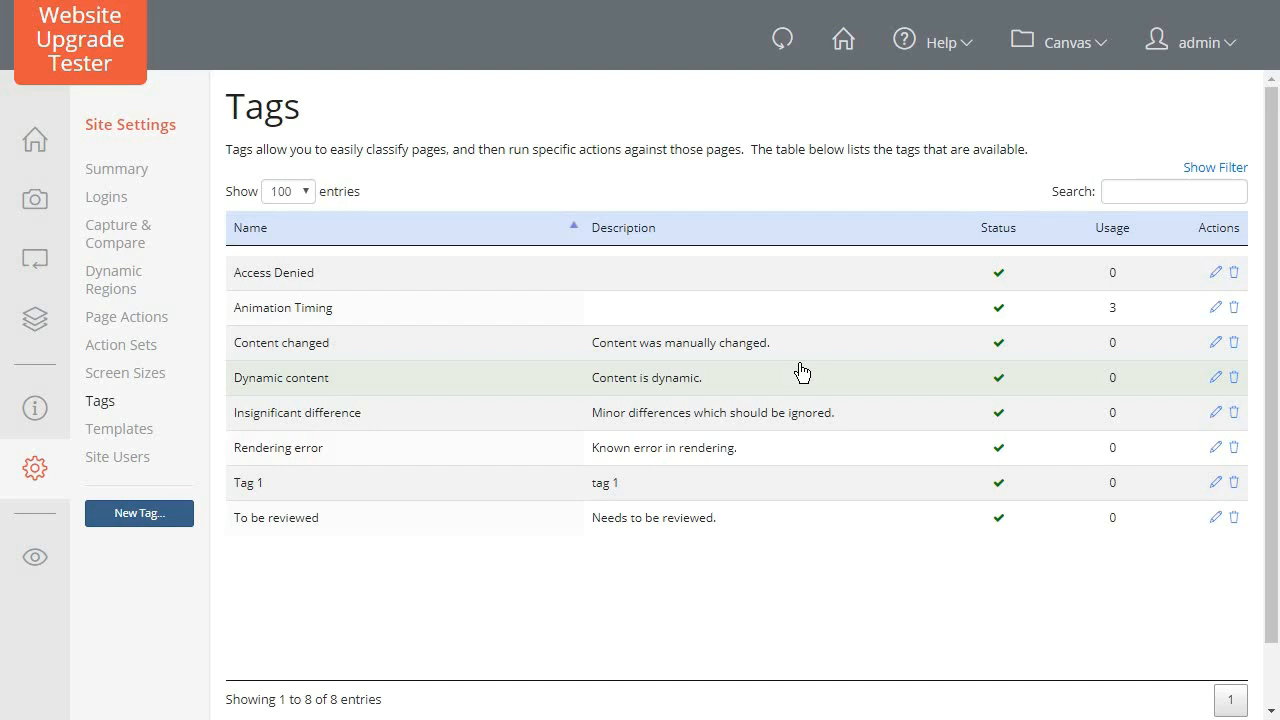
Start a page action named "Detect Access Denied" with JavaScript applying the 'Access Denied' tag when the h1 text is 'Sorry, Access Denied.This section is only open to Members.'
left_click(113, 320)
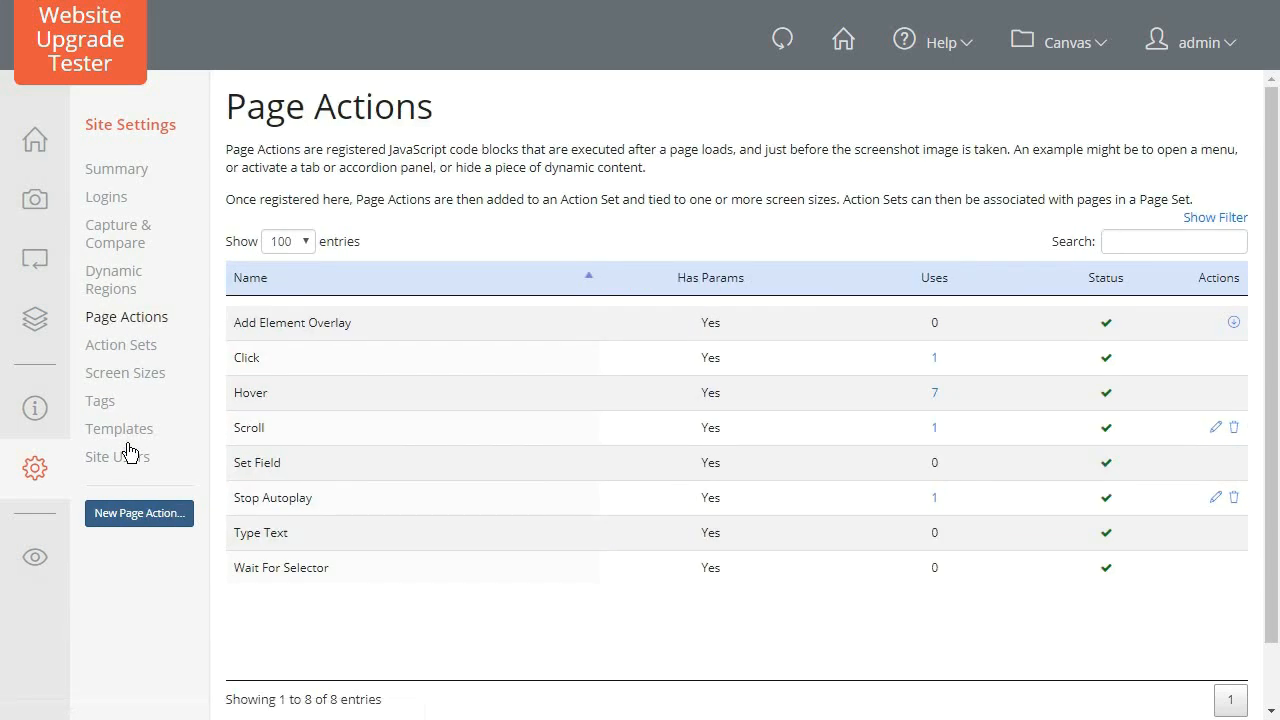
left_click(150, 512)
left_click(495, 175)
type("Detect Access Denied")
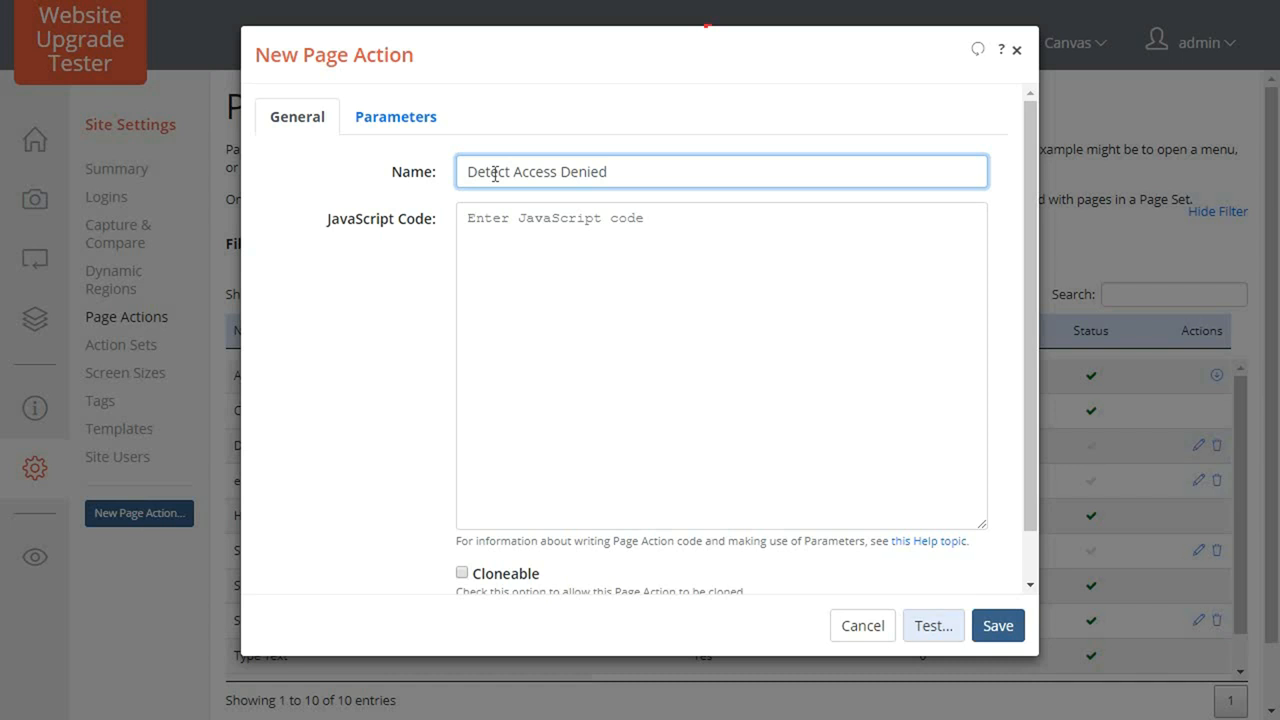
left_click(502, 232)
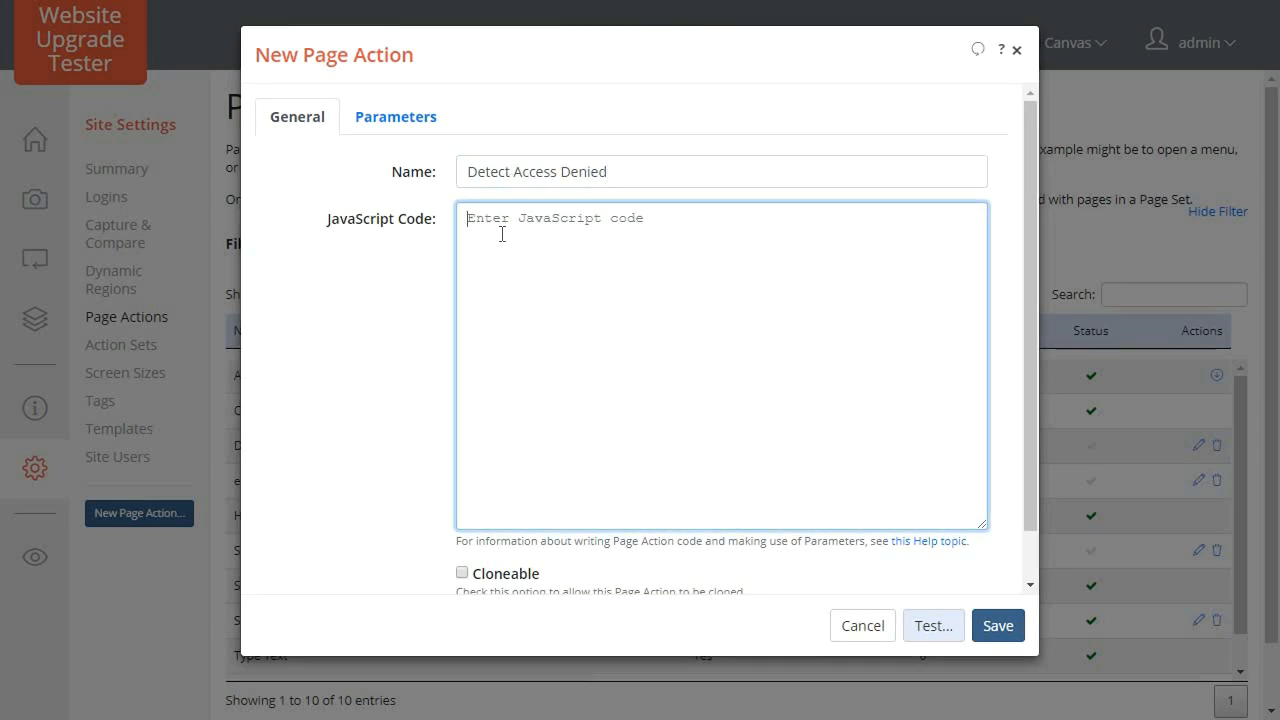
type("if( $('h1').text() === 'Sorry, Access Denied.This section is only open to Members.' ) {   upgradeTester_applyTag('Access Denied',true) }")
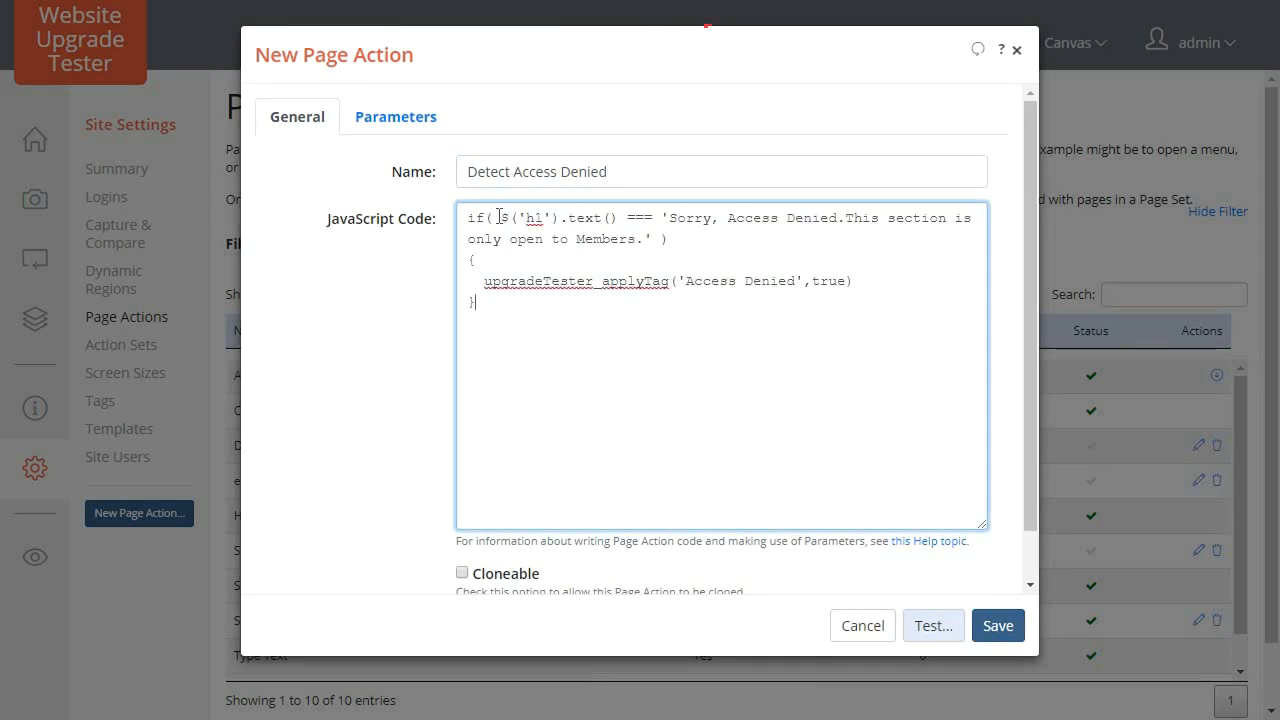
Review the heading text condition and the upgradeTester_applyTag call in the JavaScript code
left_click_drag(503, 218, 646, 238)
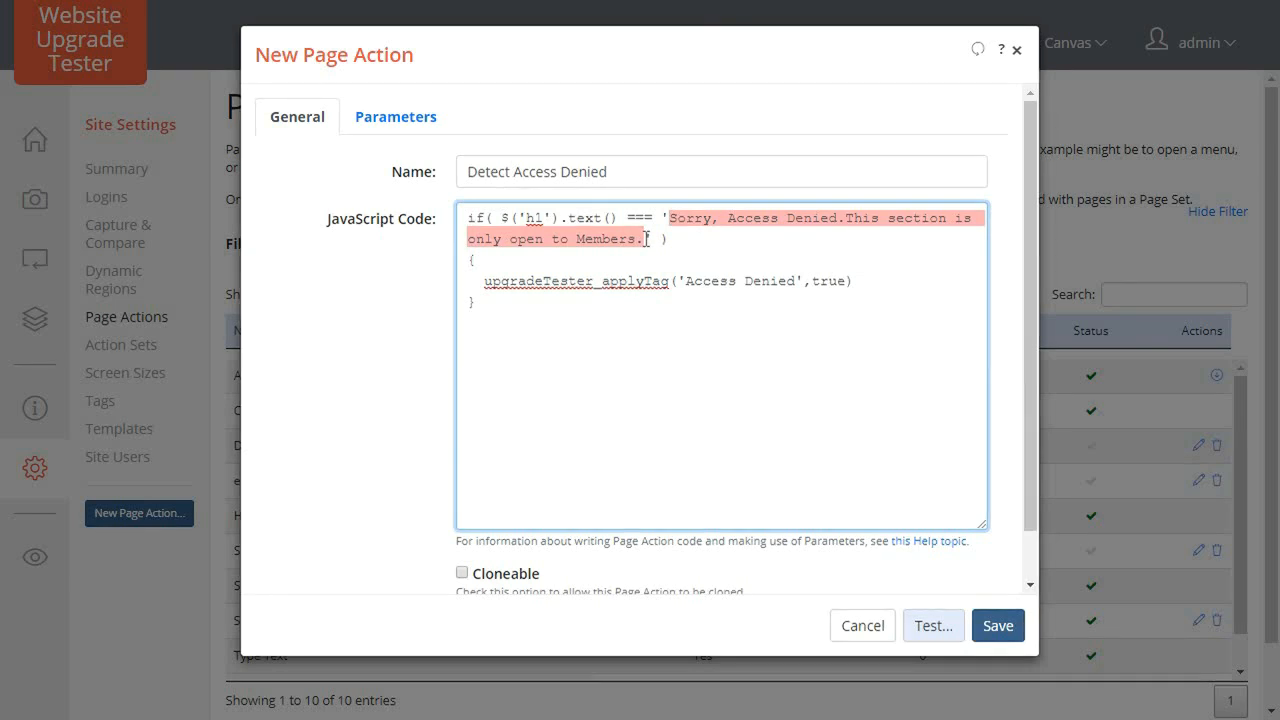
left_click(484, 285)
left_click_drag(484, 285, 796, 281)
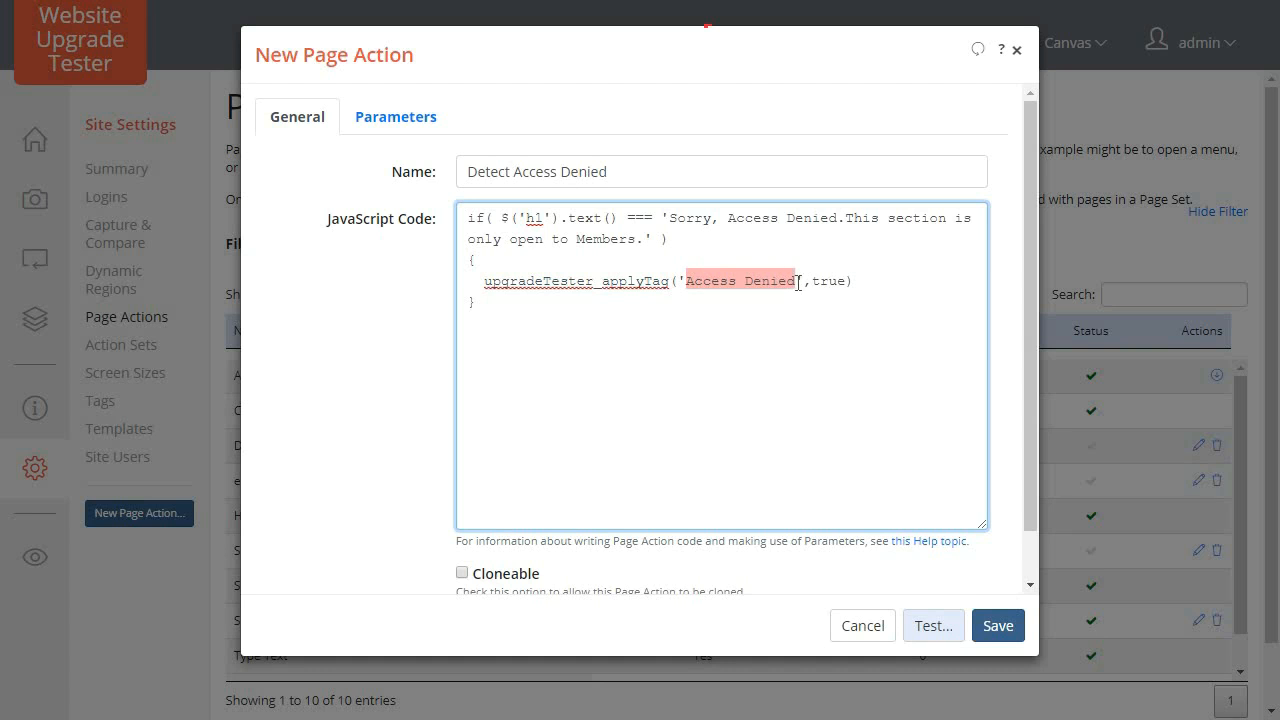
left_click(774, 309)
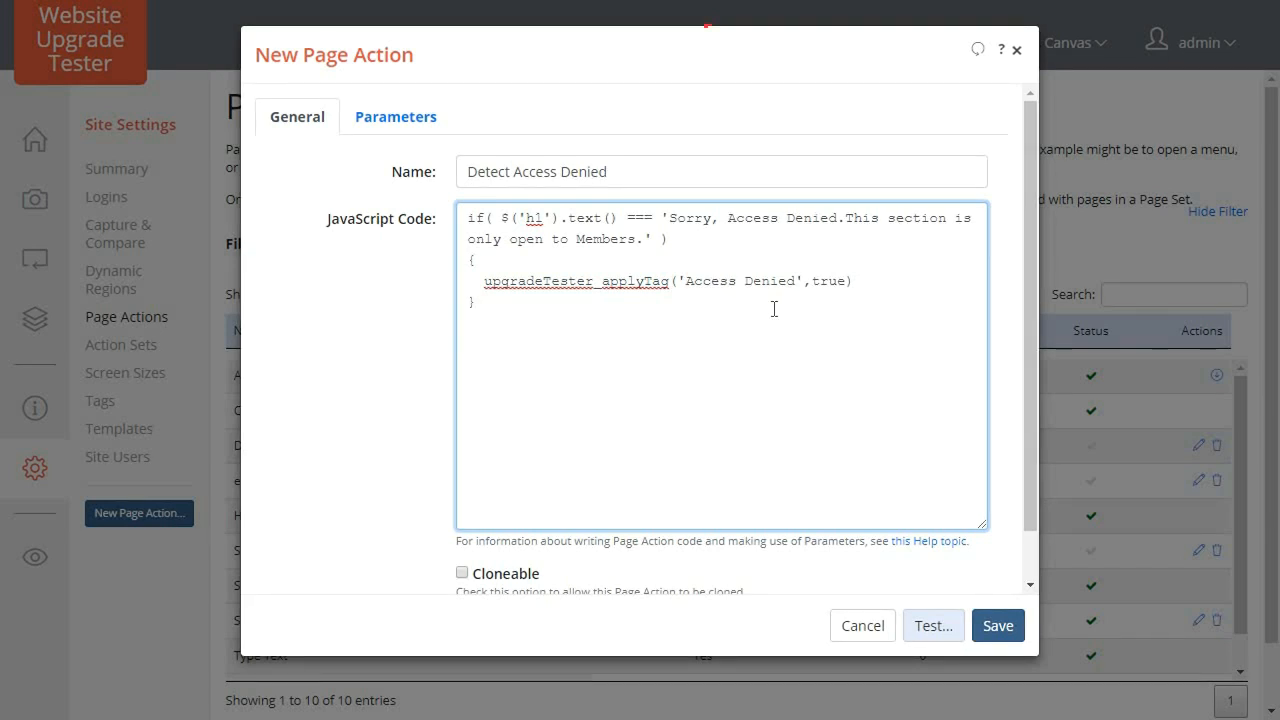
Read the Page Actions help on the applyTag, setExcludeState and setTemplate functions, and save the Detect Access Denied page action
left_click(927, 541)
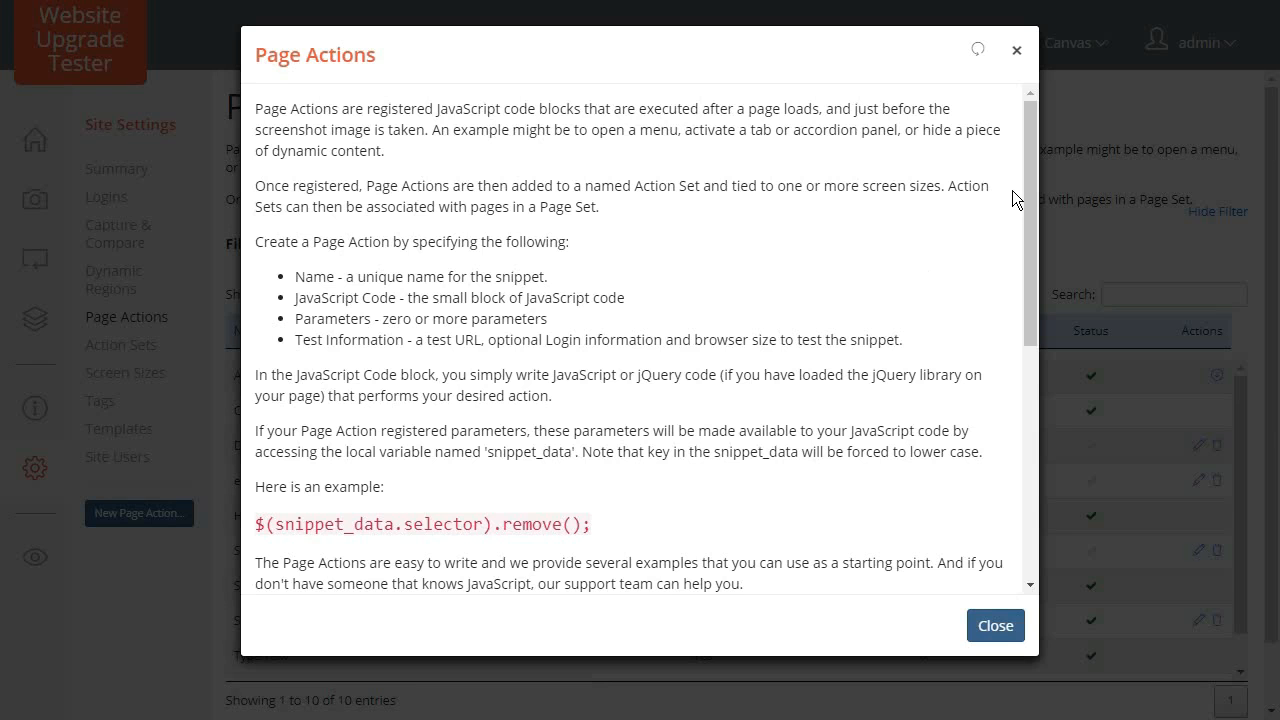
left_click_drag(1033, 172, 1007, 420)
left_click_drag(294, 196, 470, 197)
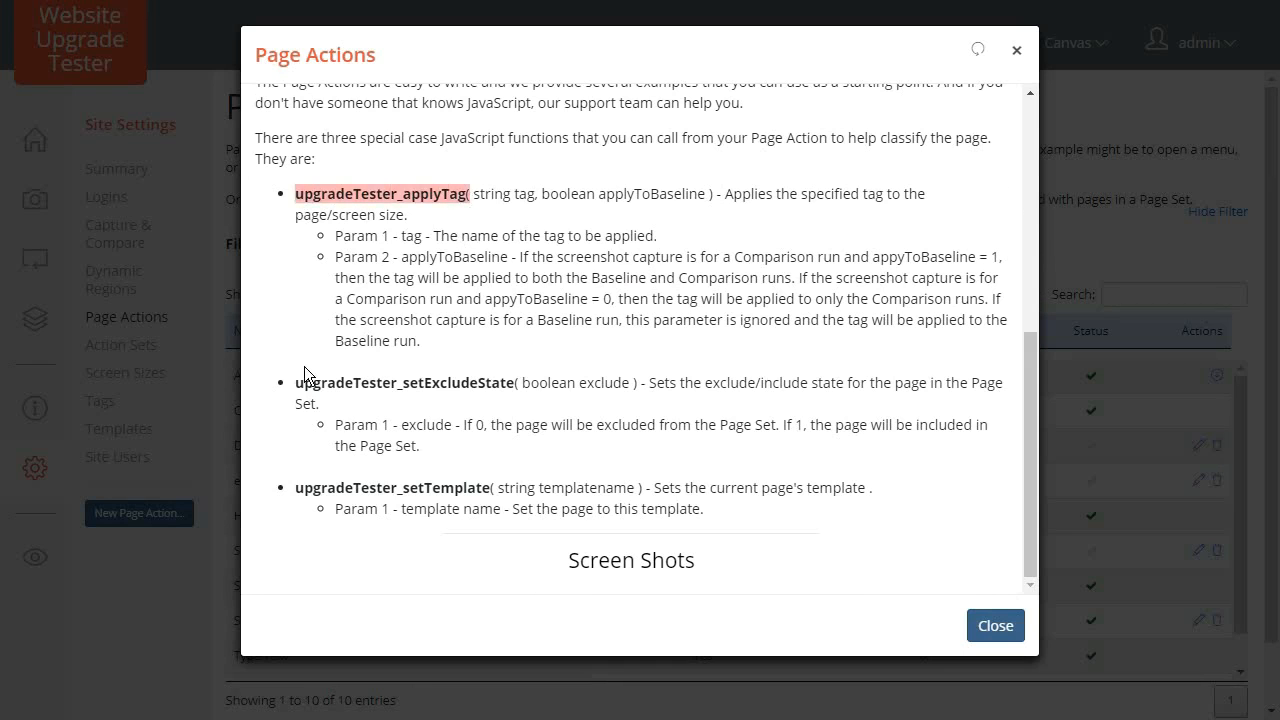
left_click_drag(295, 383, 517, 378)
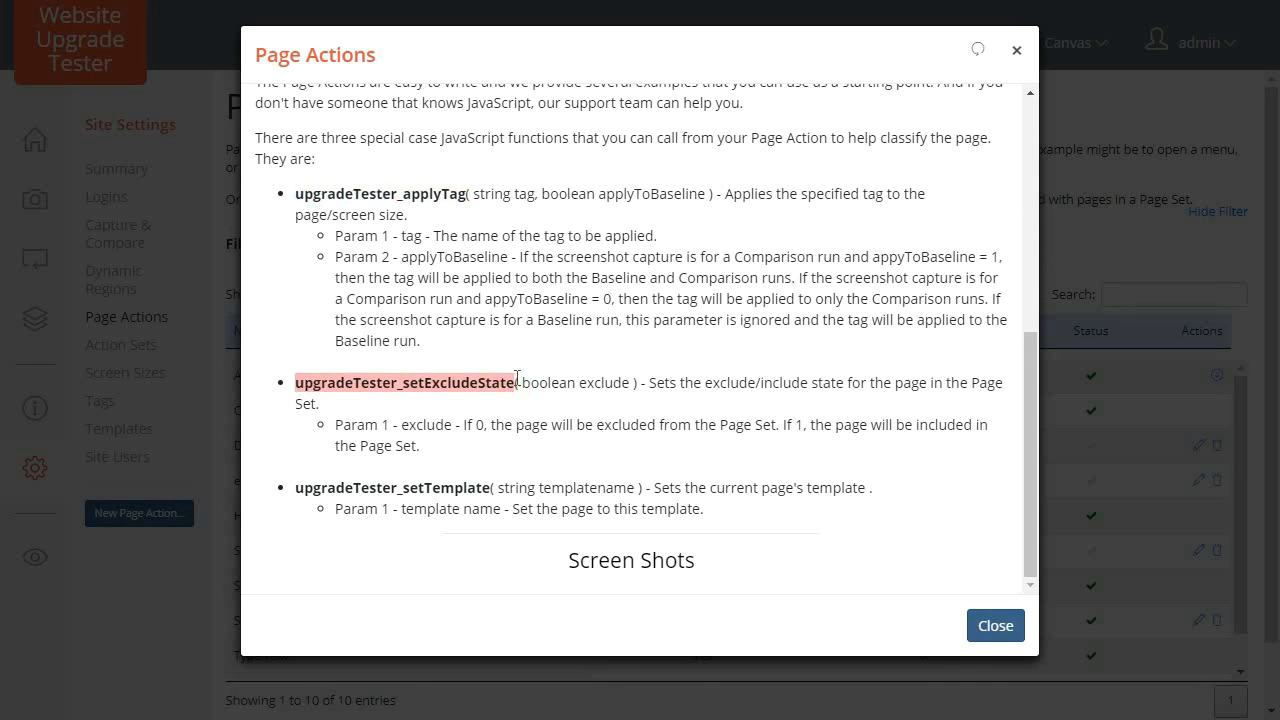
left_click_drag(298, 489, 501, 497)
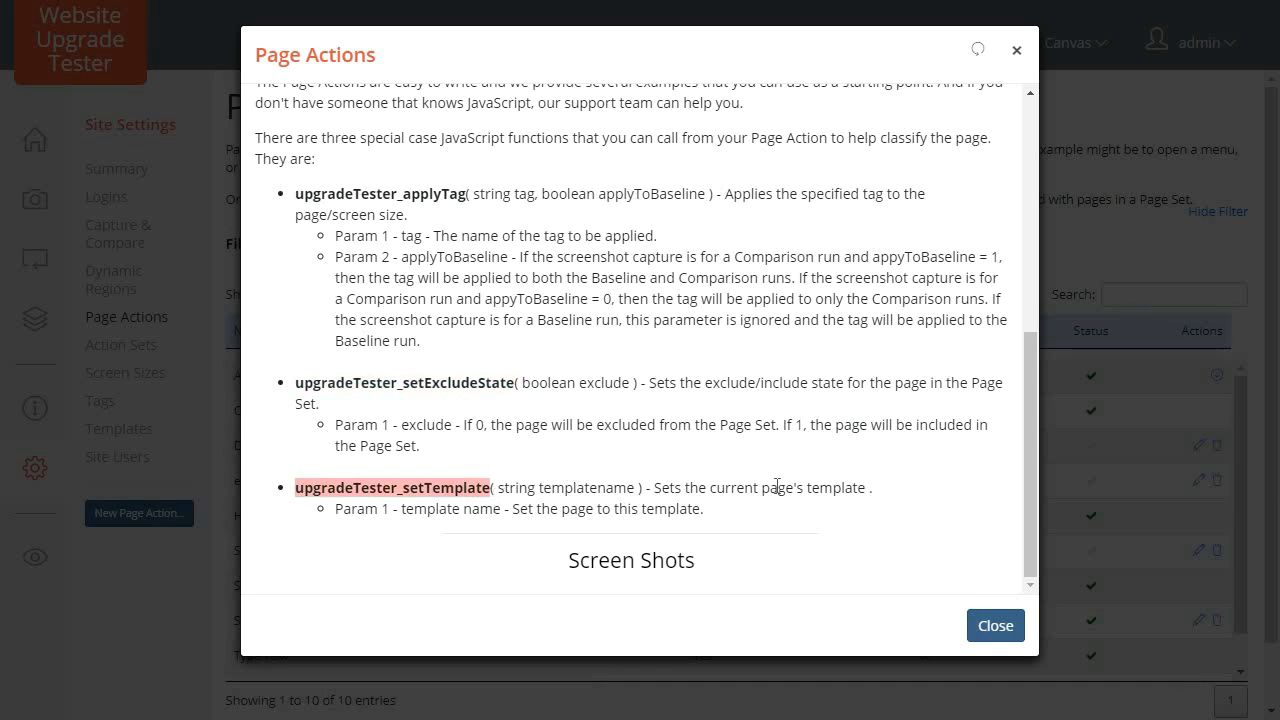
left_click(988, 625)
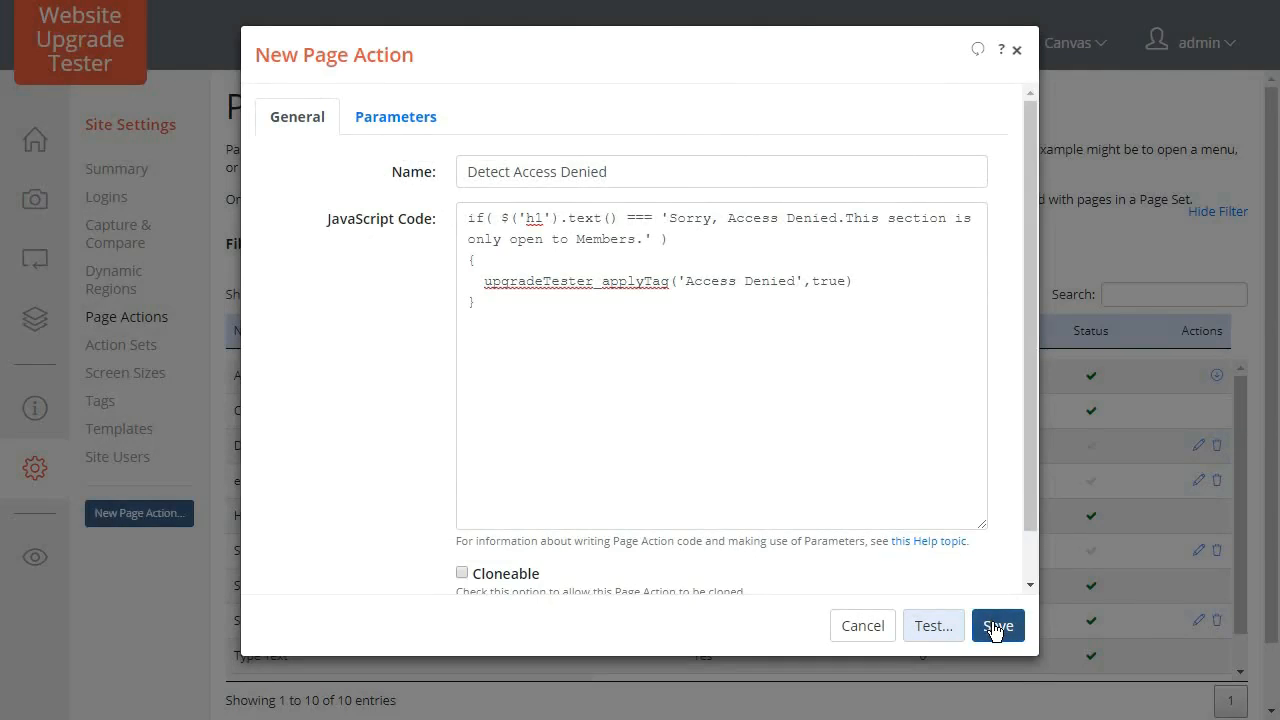
left_click(995, 626)
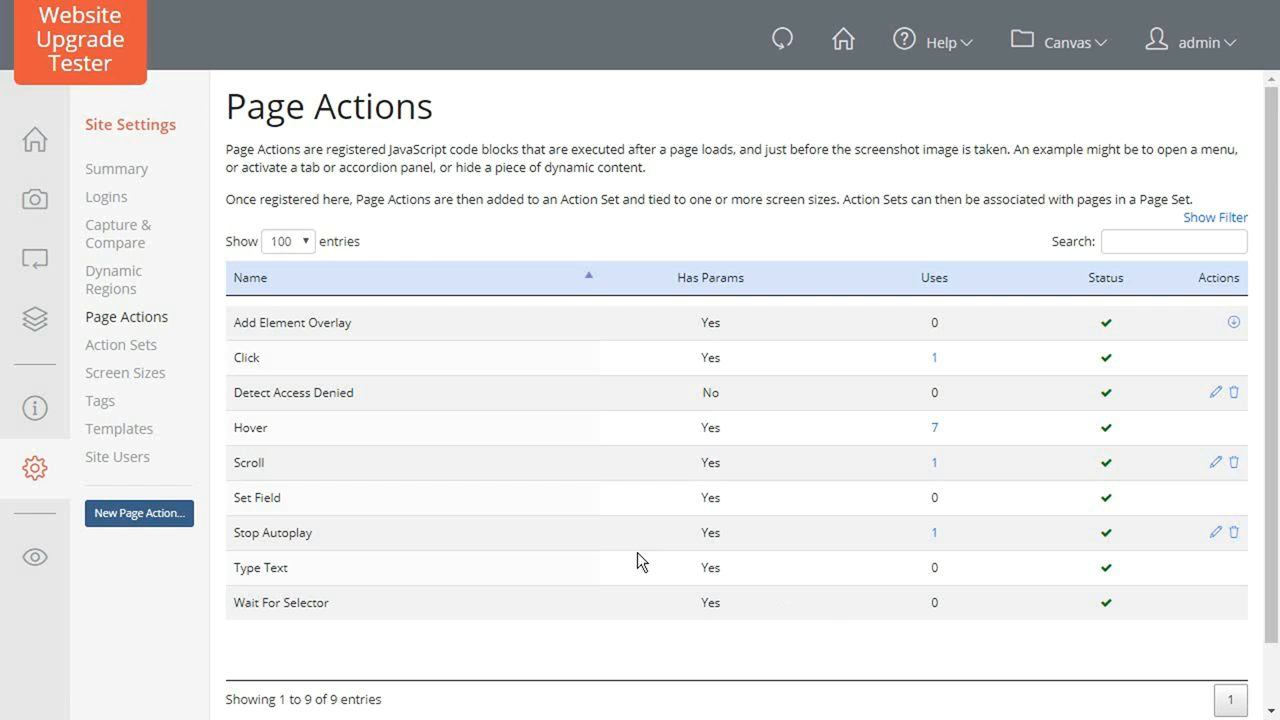
Create an action set named "Tag Access Denied", described as "Tag pages that require authentication as Access Denied", applied to all pages
left_click(125, 346)
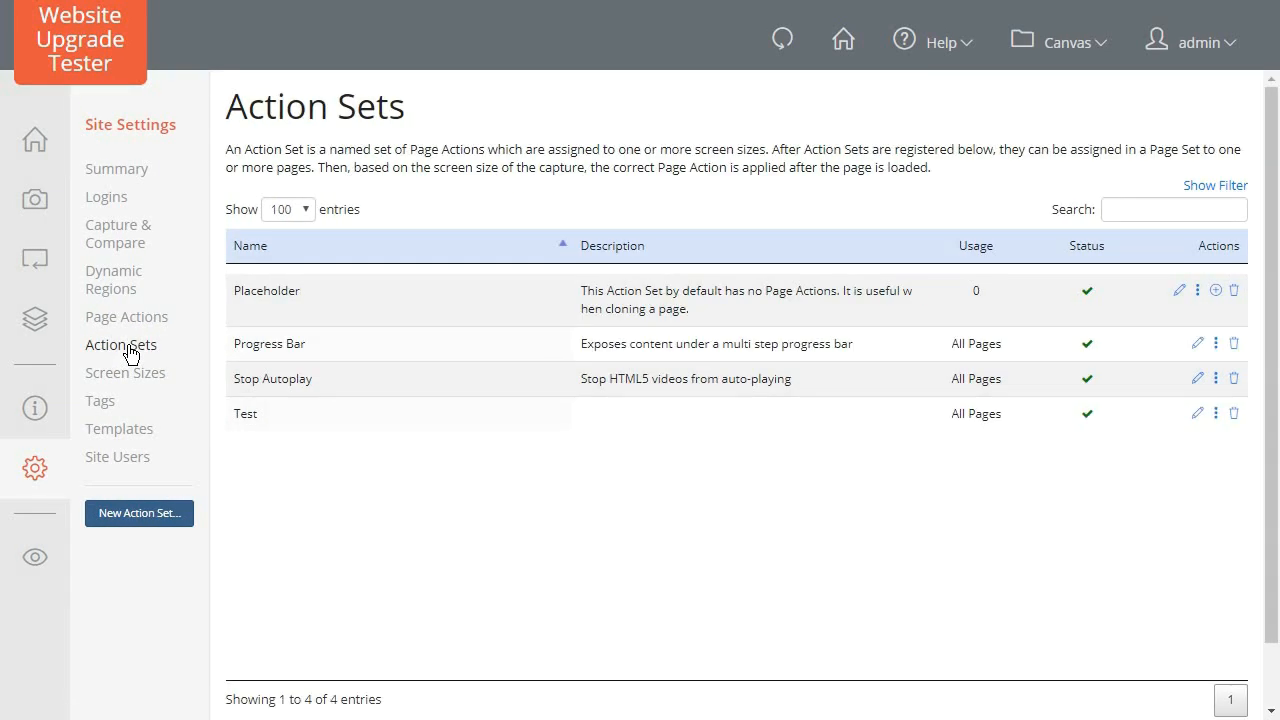
left_click(135, 514)
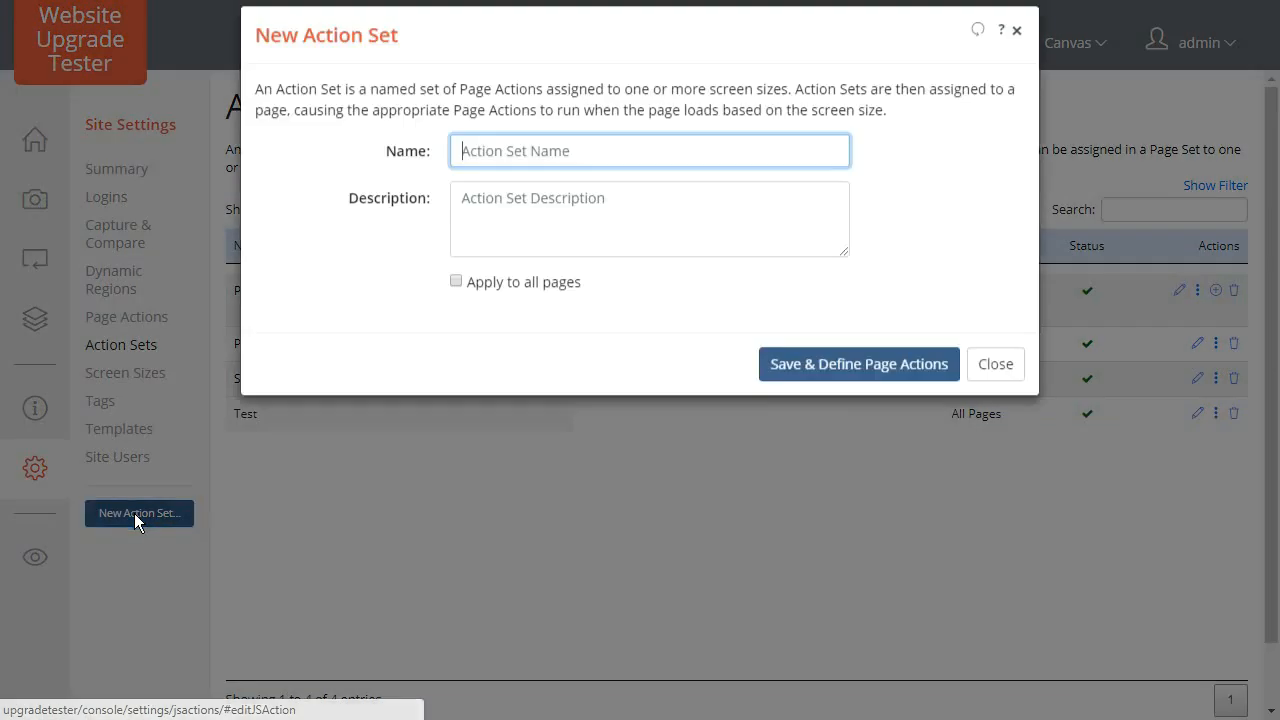
left_click(501, 173)
type("Tag Access Denied")
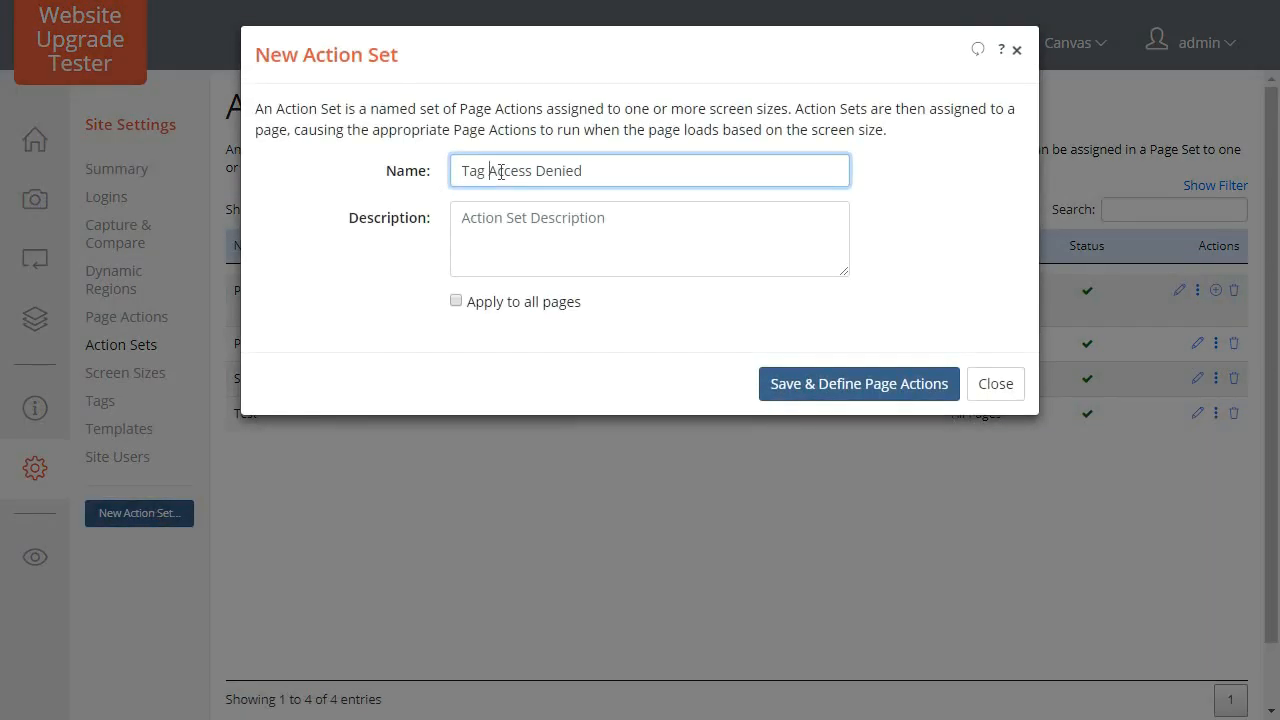
left_click(494, 224)
type("Tag pages that require authentication as Access Denied")
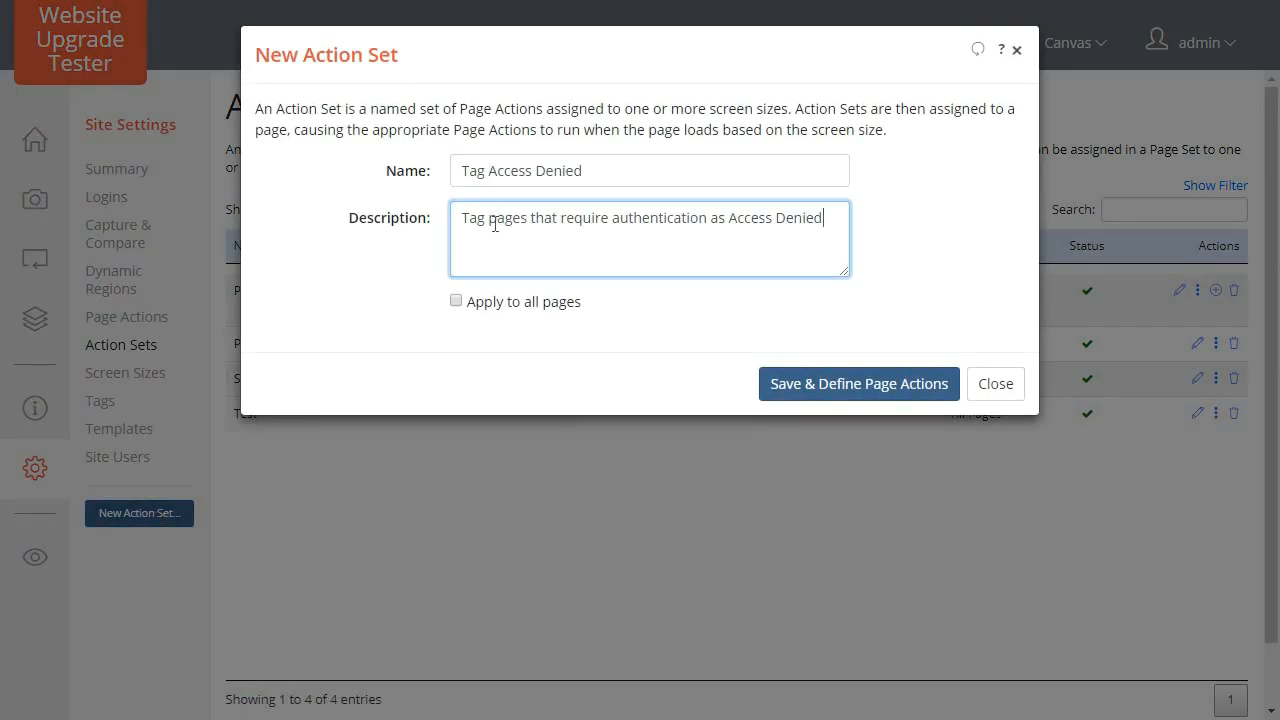
left_click(456, 301)
left_click(835, 384)
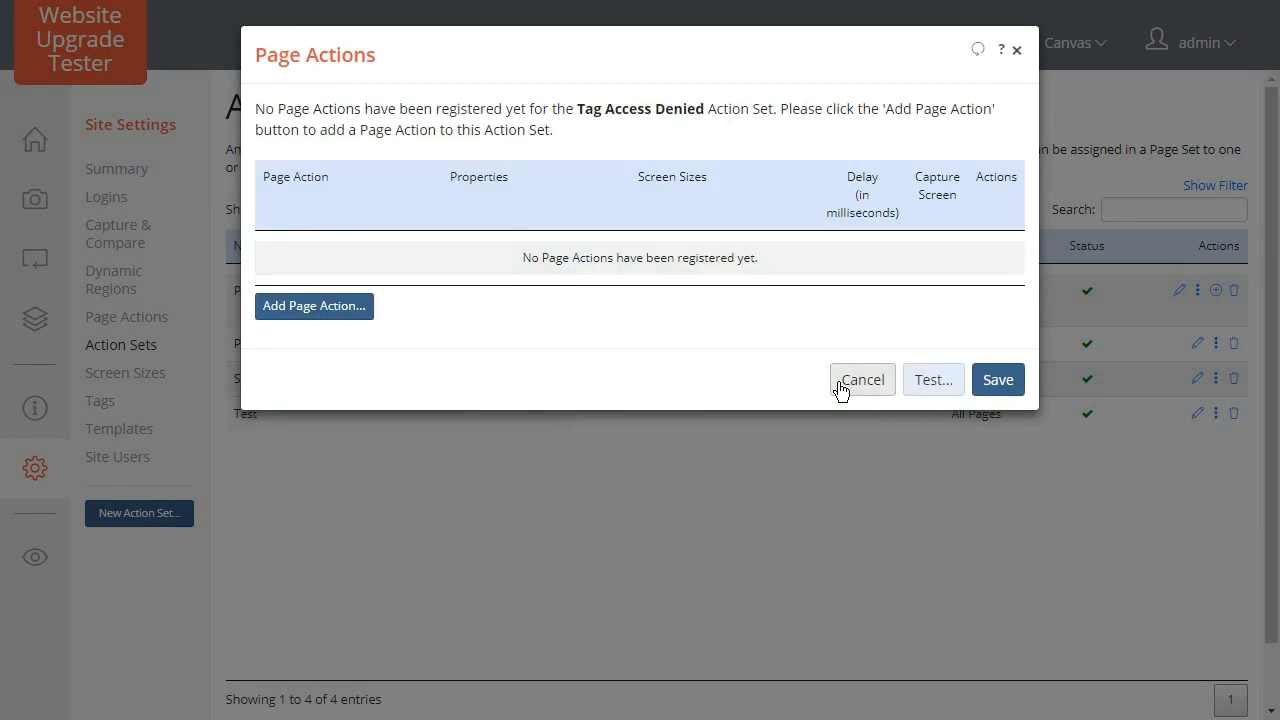
Add the Detect Access Denied page action with a 300 millisecond delay to the Tag Access Denied action set and save the set
left_click(353, 311)
left_click(511, 245)
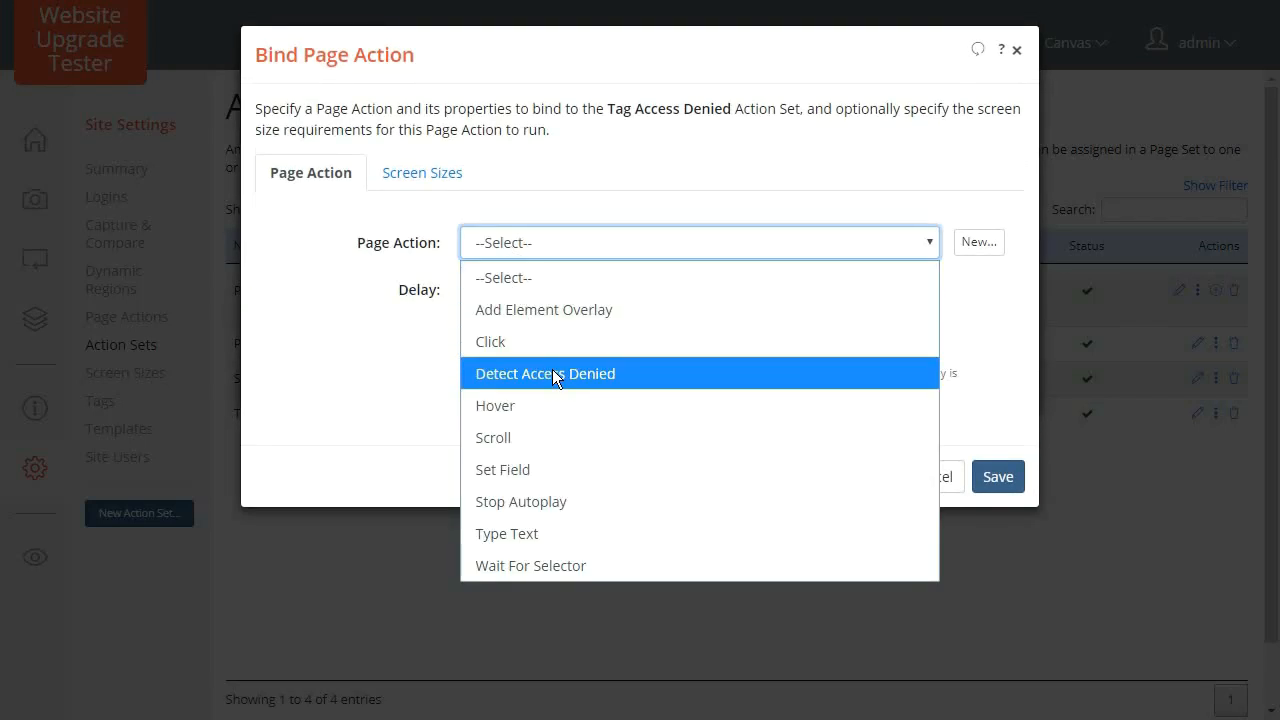
left_click(553, 375)
left_click(510, 286)
type("300")
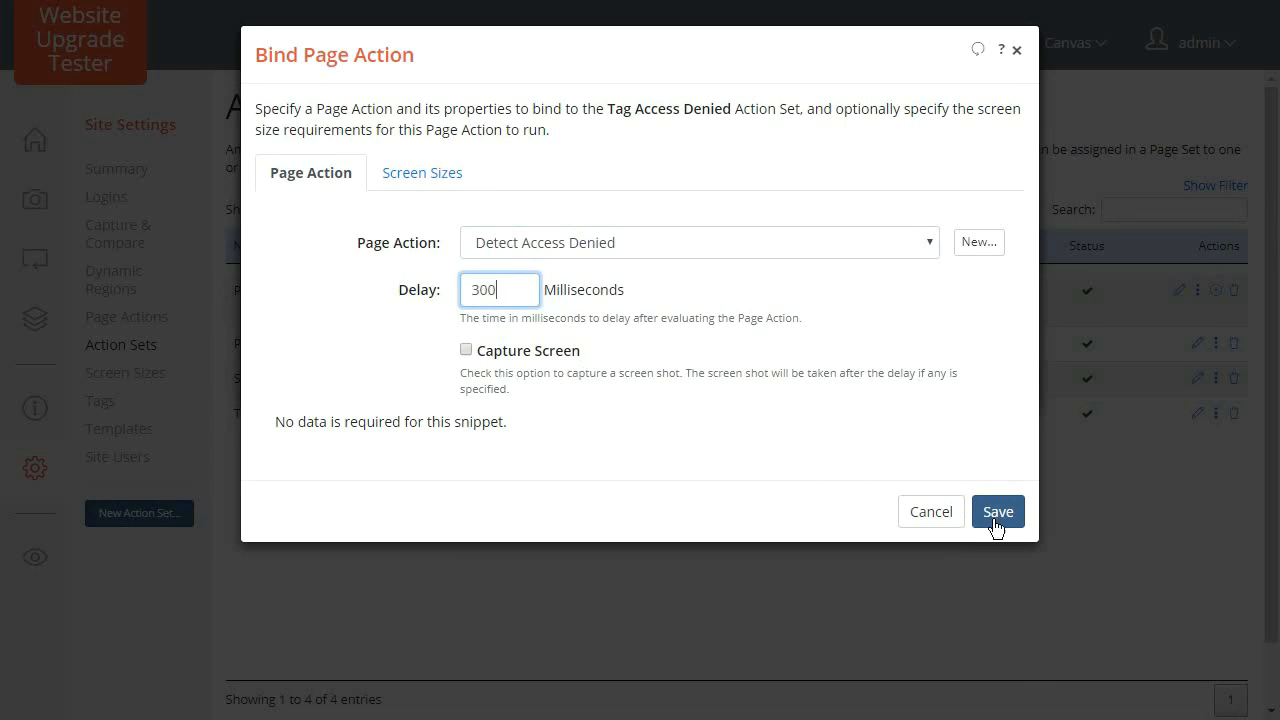
left_click(990, 512)
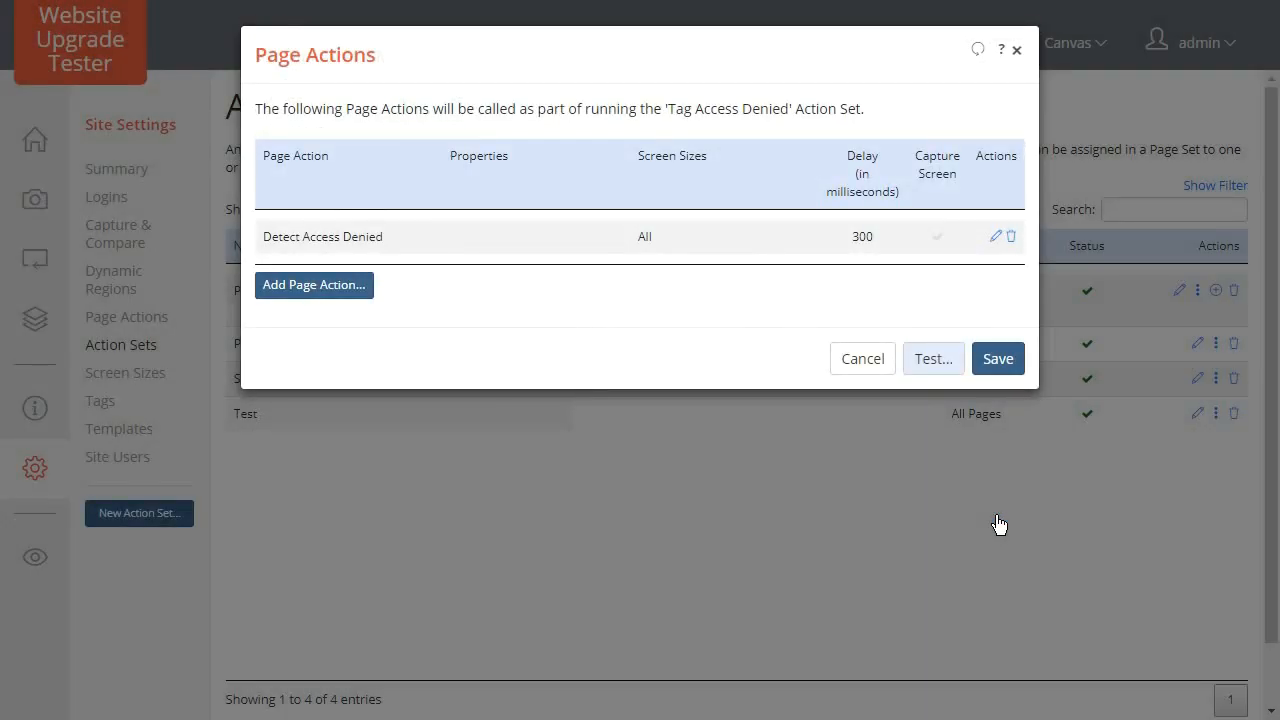
left_click(998, 366)
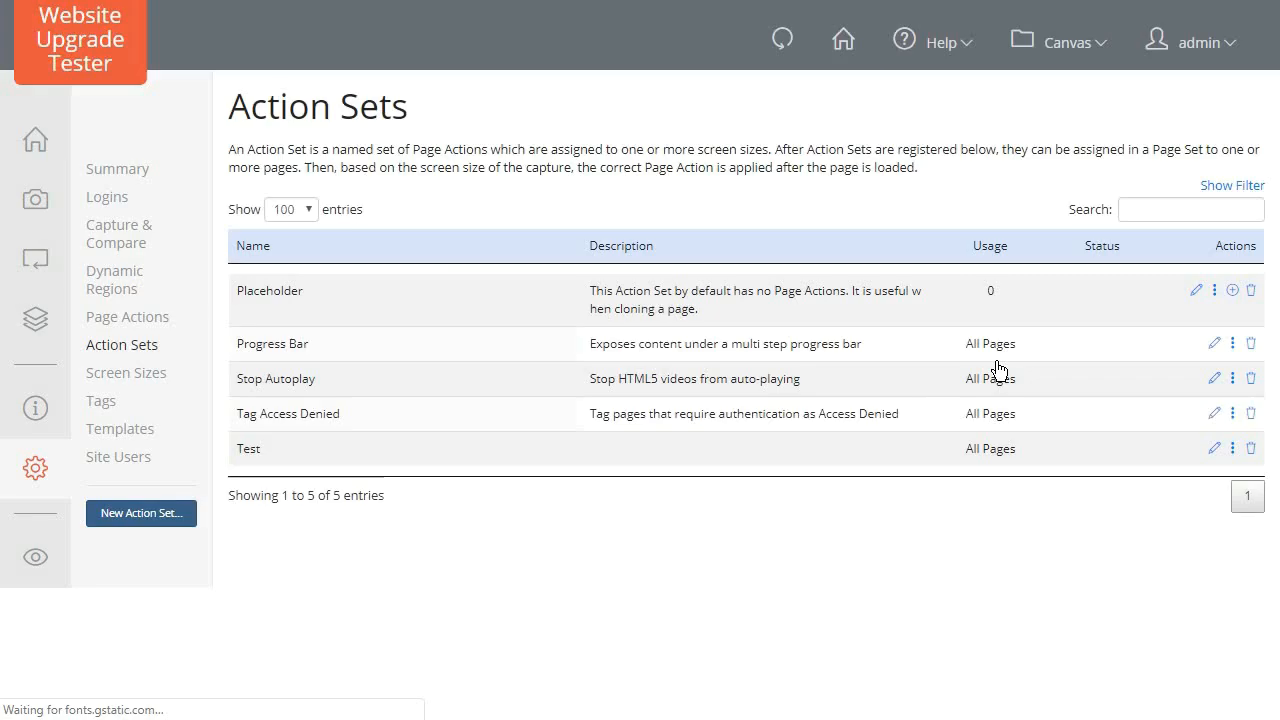
left_click_drag(338, 414, 233, 414)
left_click(233, 414)
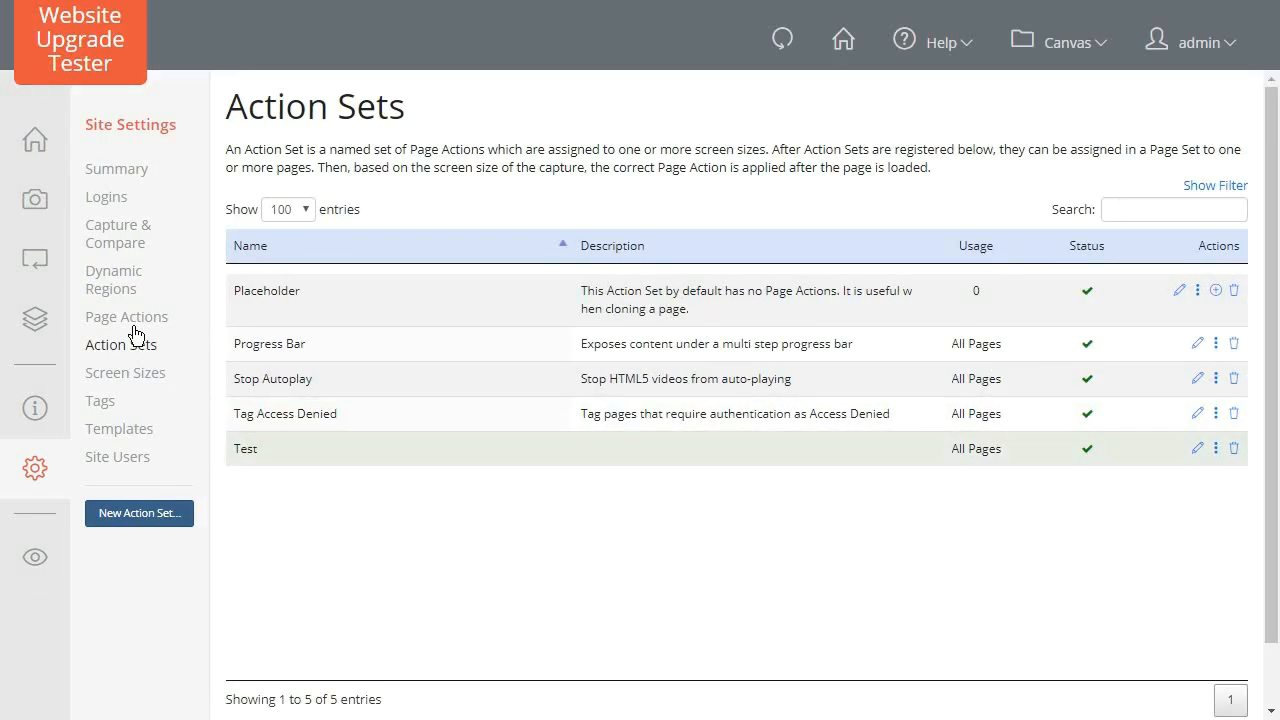
Open the page results of baseline Combined Run #1 and filter them by "/me"
left_click(35, 206)
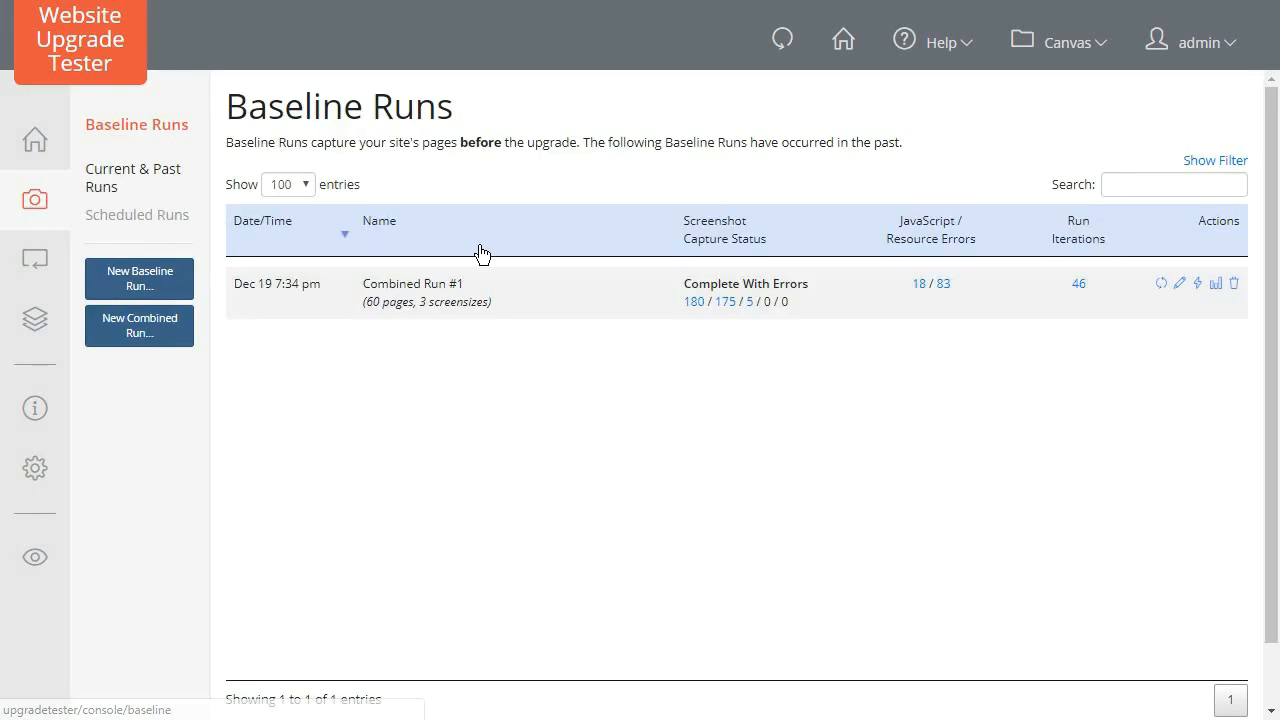
left_click(695, 302)
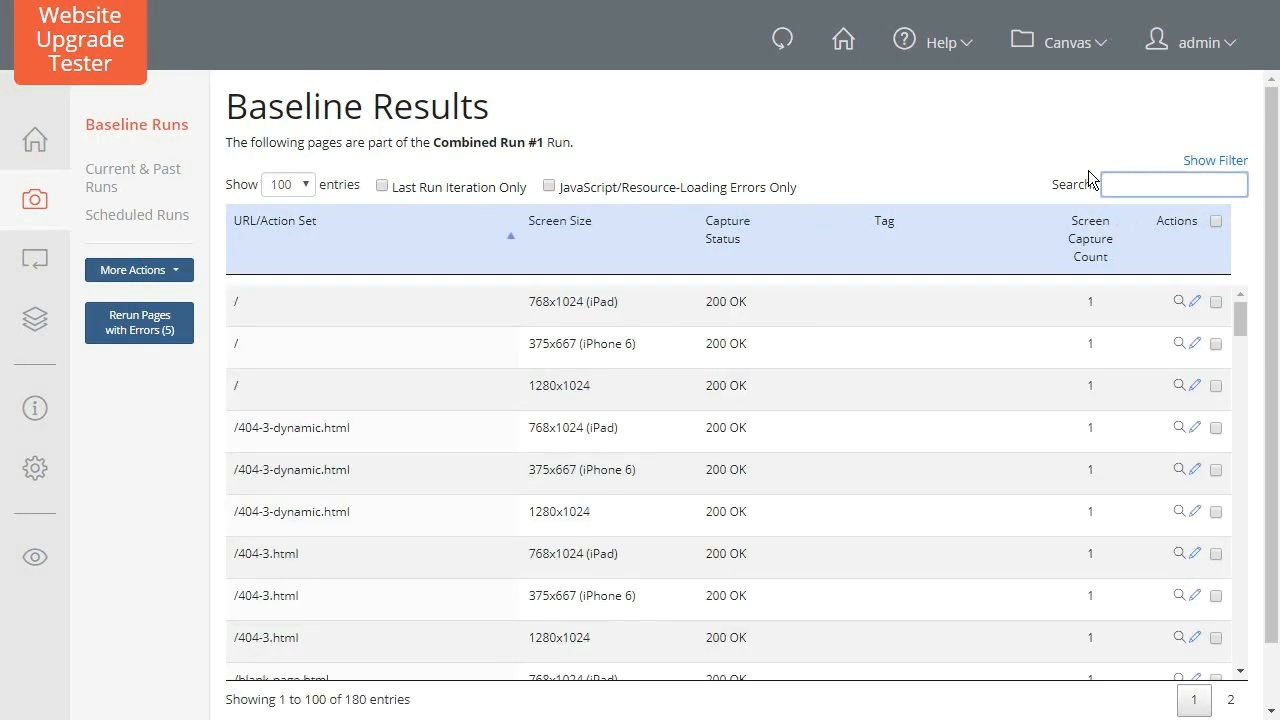
type("/me")
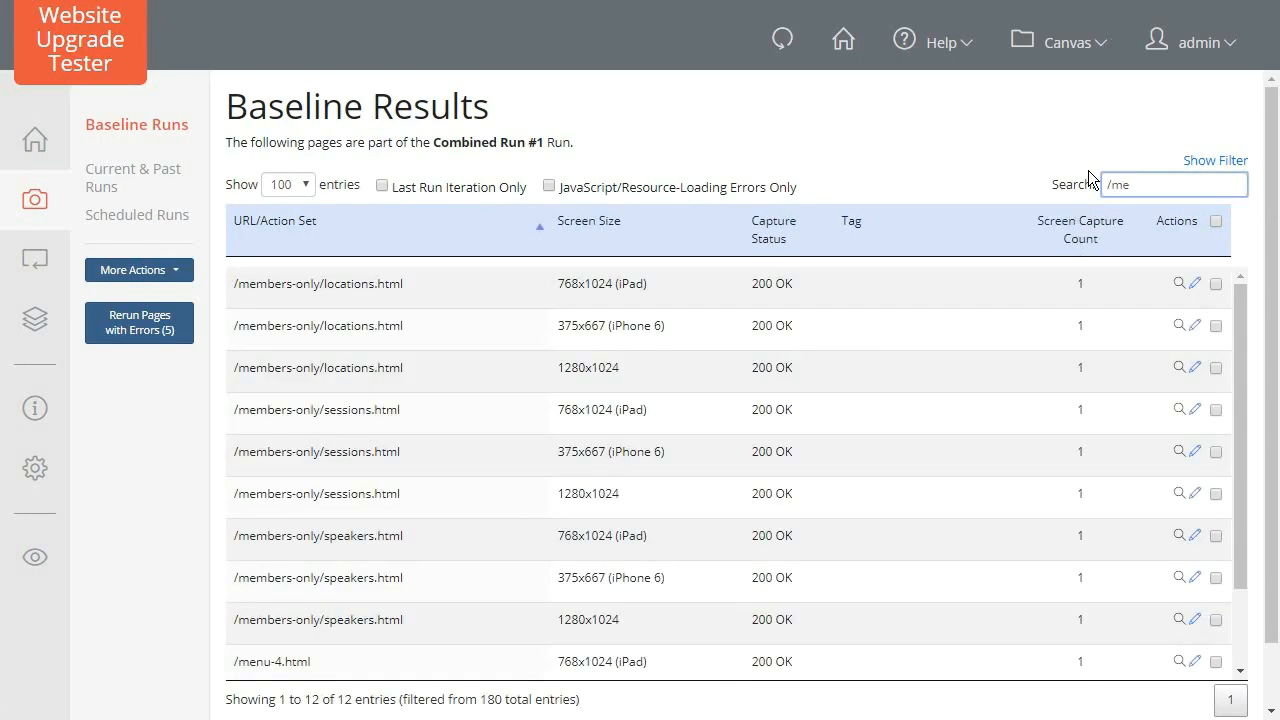
Rerun the /members-only/speakers.html and /menu-4.html captures in all three screen sizes, and close the run details once processed
scroll(1128, 394, "down", 2)
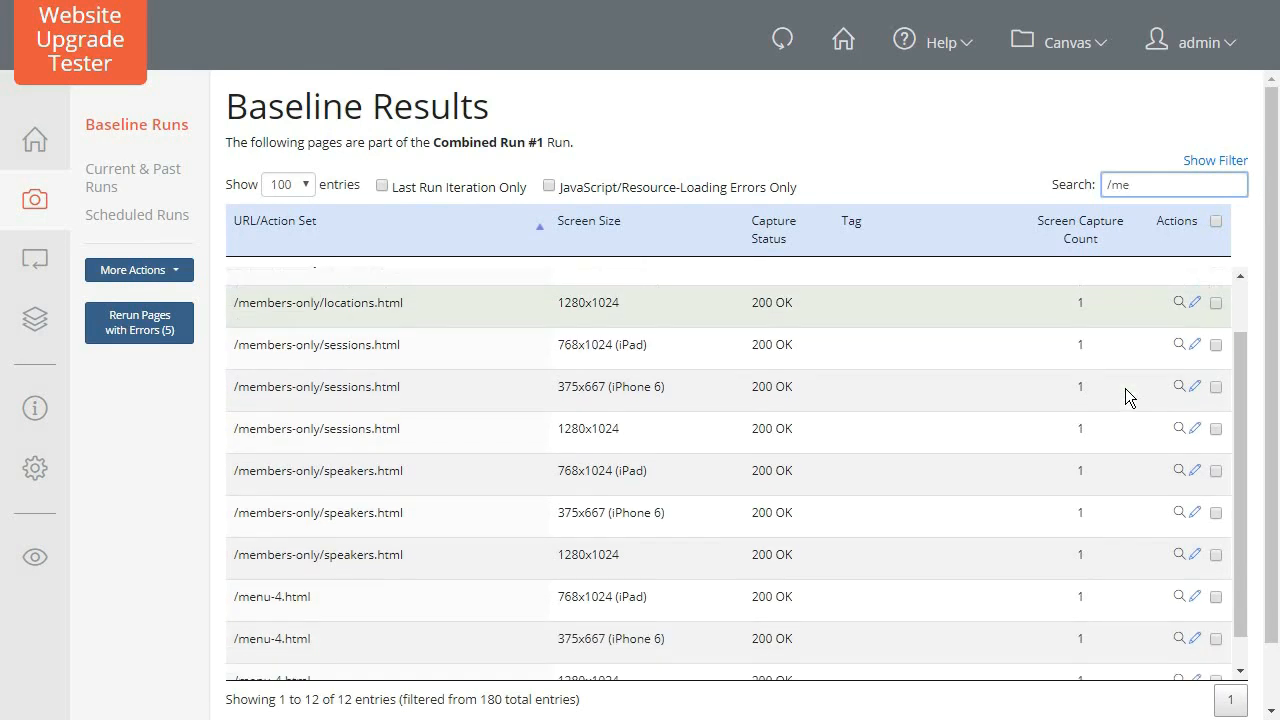
left_click(1216, 478)
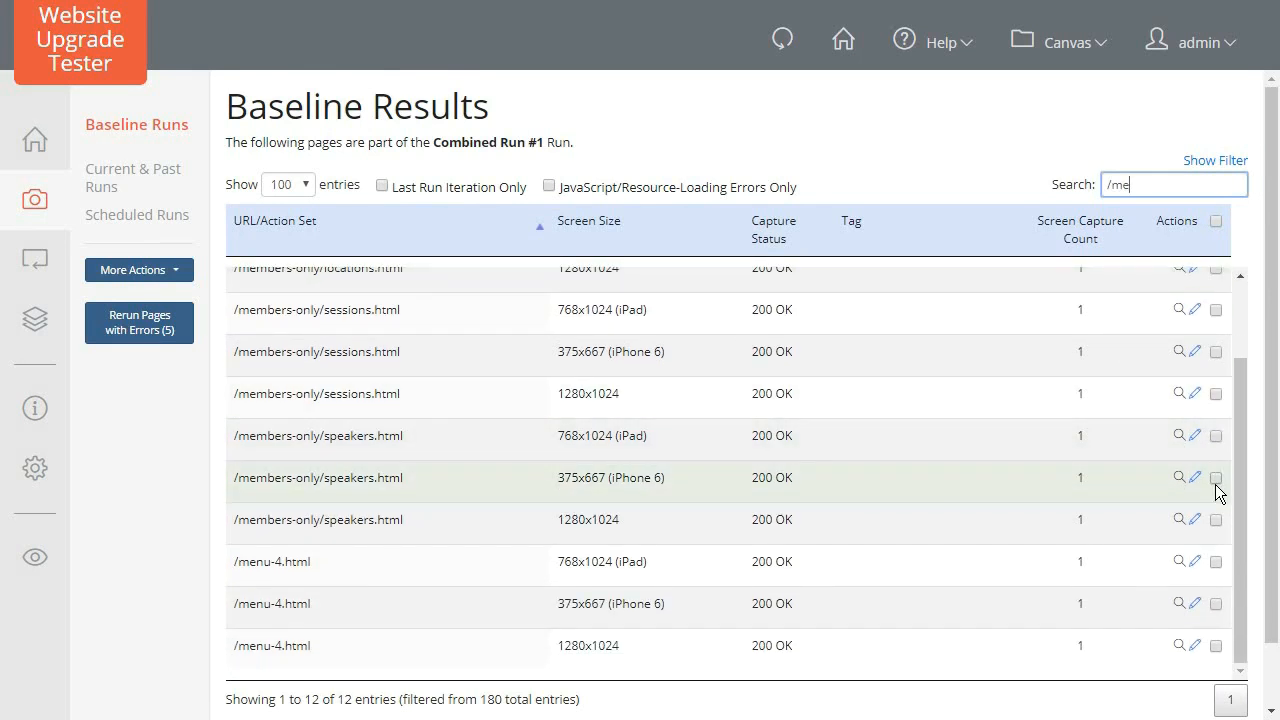
left_click(1216, 520)
left_click(1216, 562)
left_click(1215, 604)
left_click(1216, 646)
scroll(1216, 648, "down", 1)
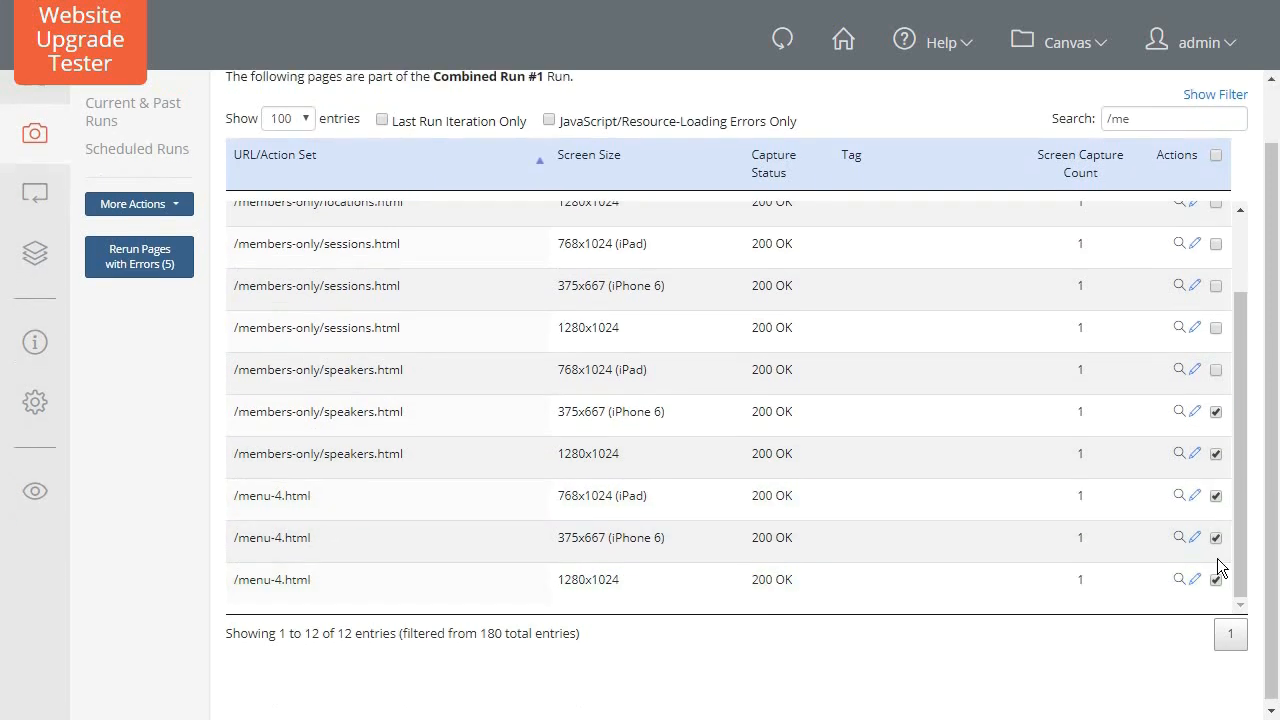
left_click(1216, 370)
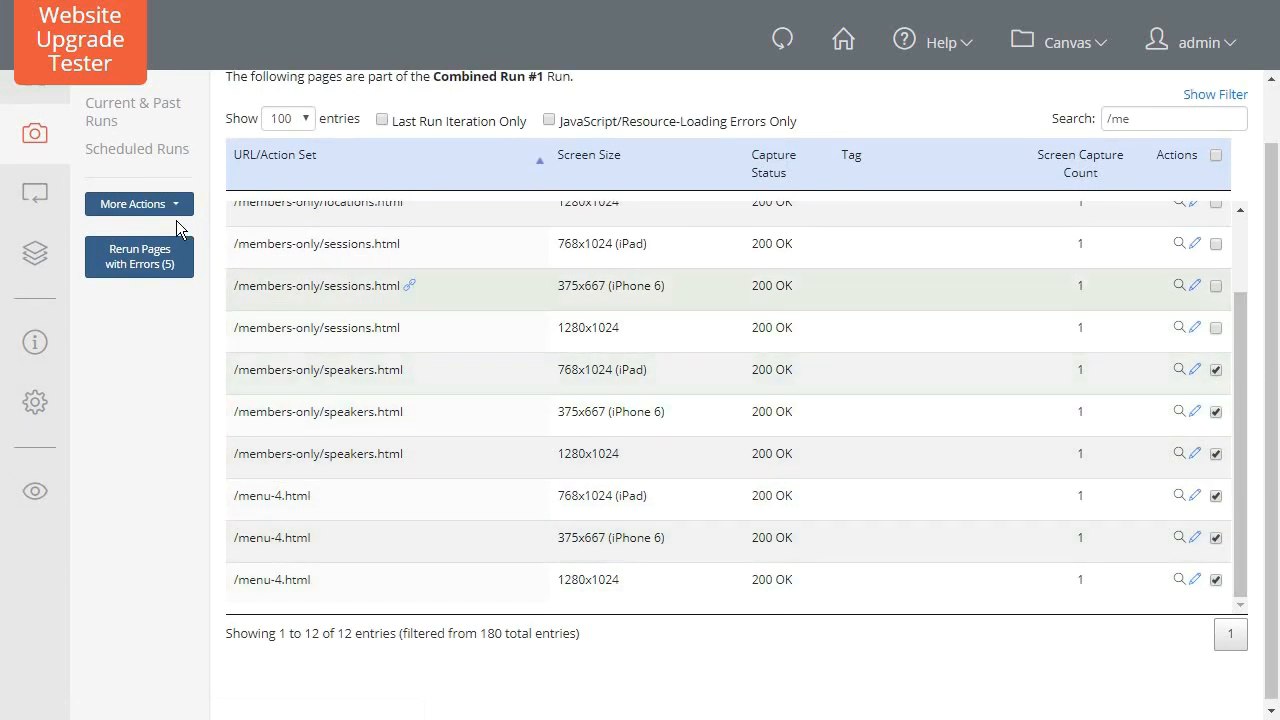
left_click(149, 207)
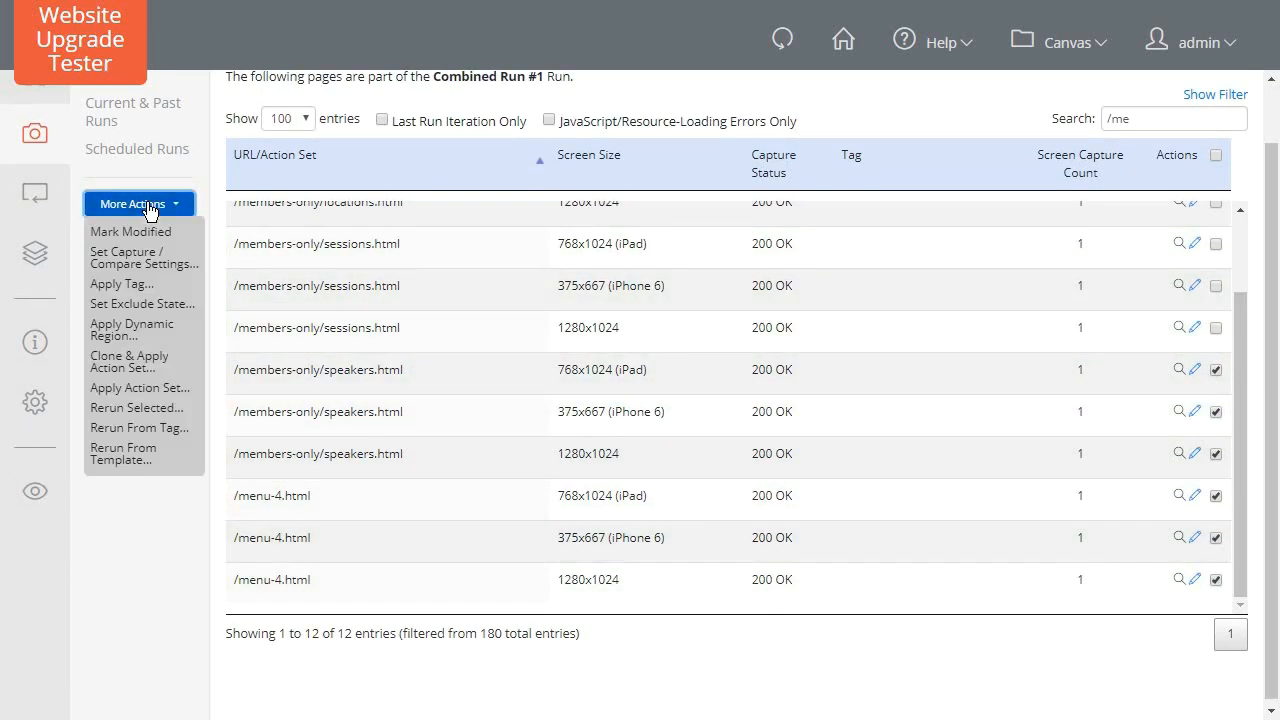
left_click(138, 408)
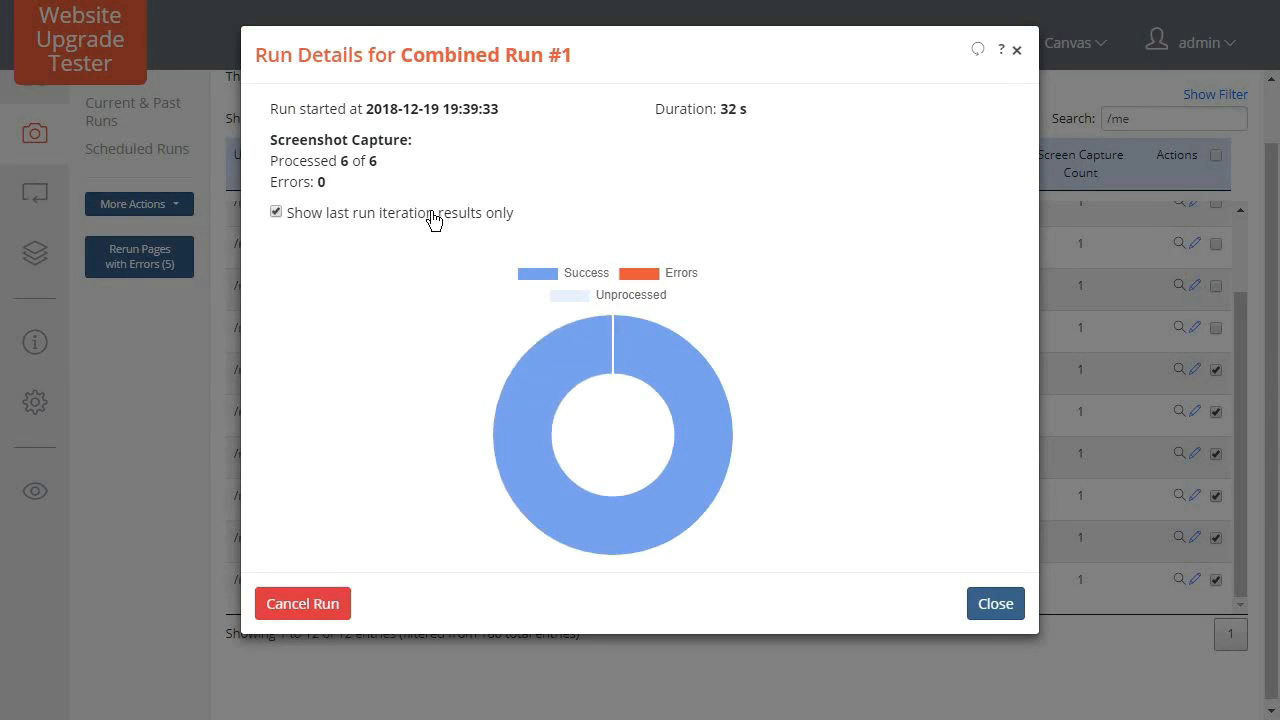
left_click(991, 622)
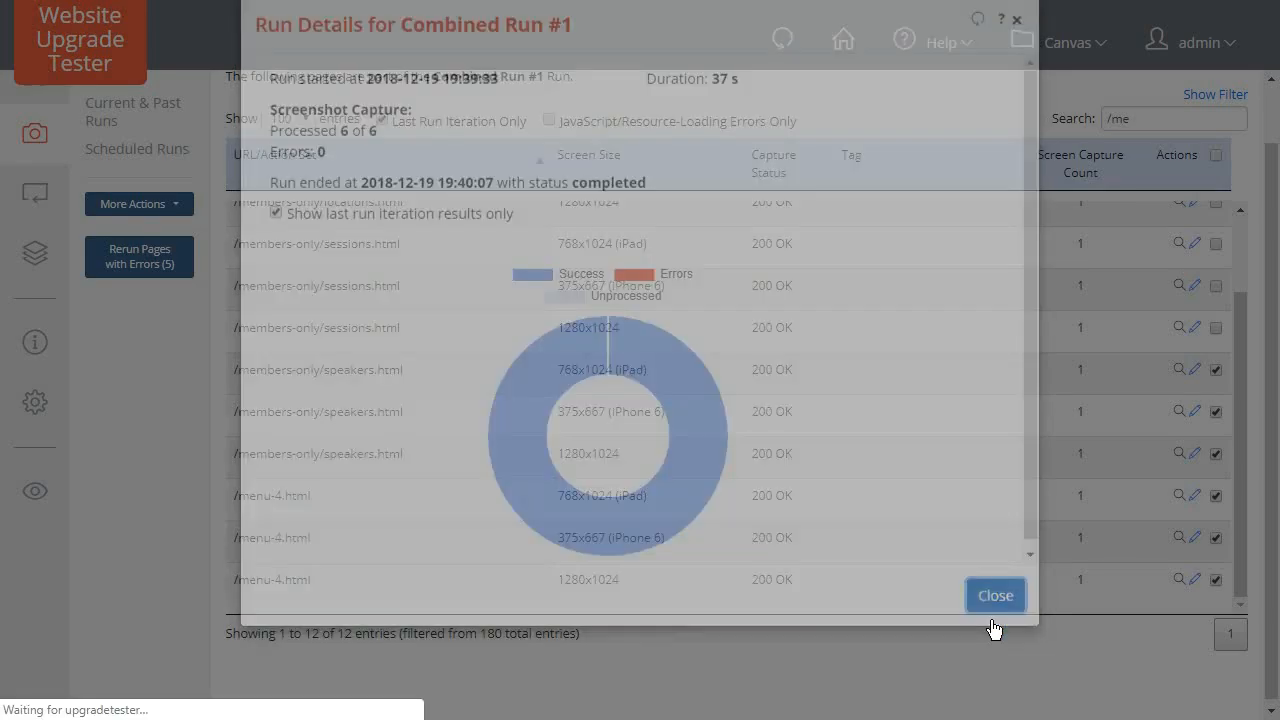